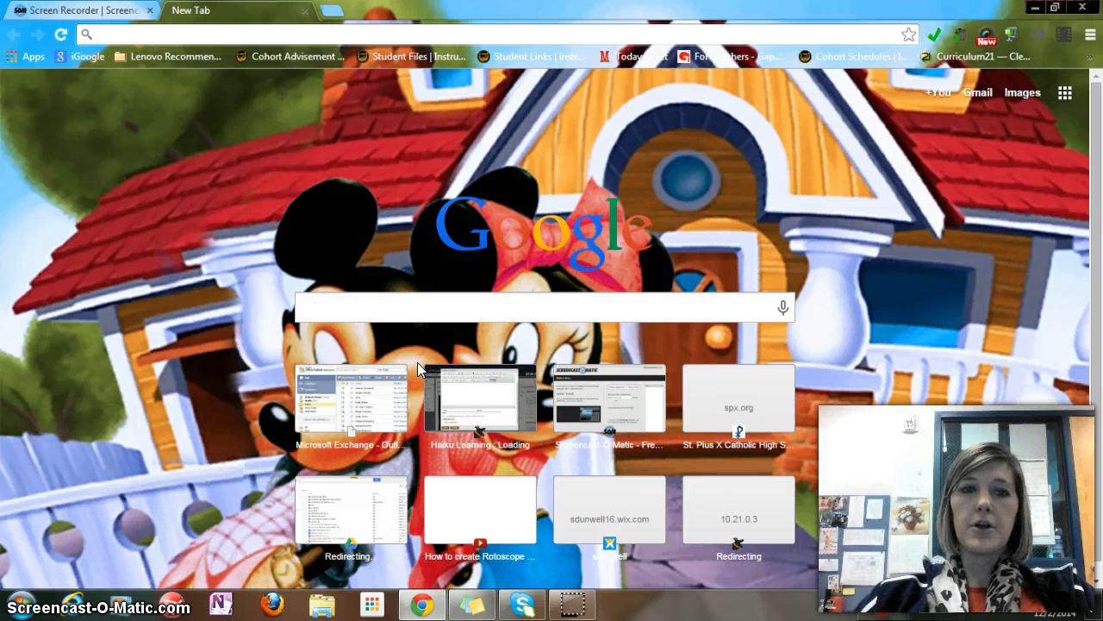
Search Google for chrome web store from the address bar
{"action": "left_click", "coordinate": [31, 59]}
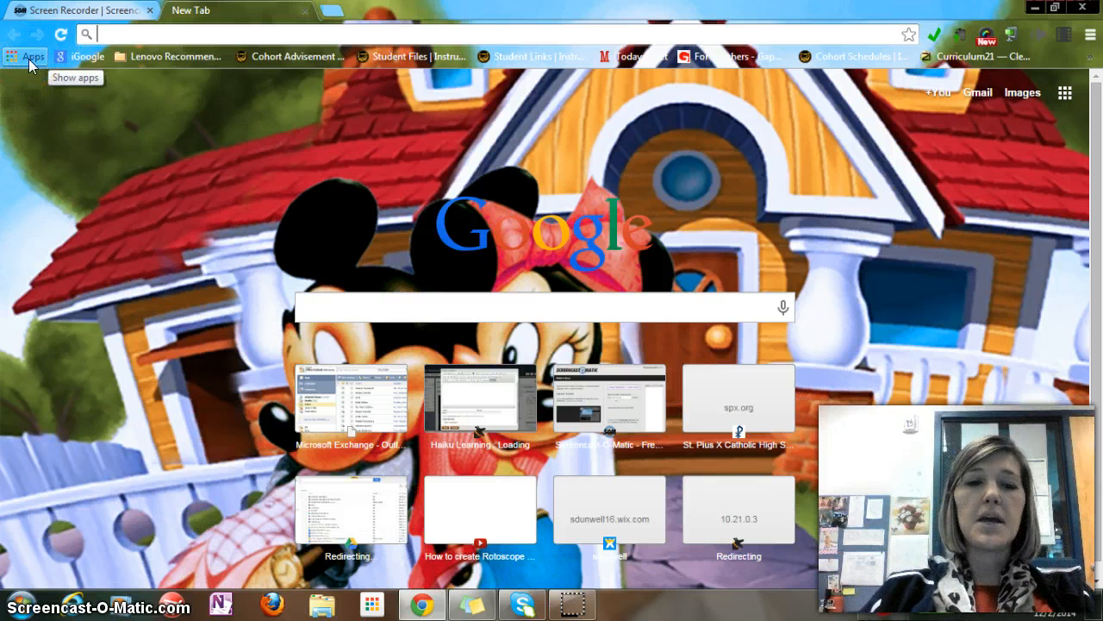
{"action": "type", "text": "chromew"}
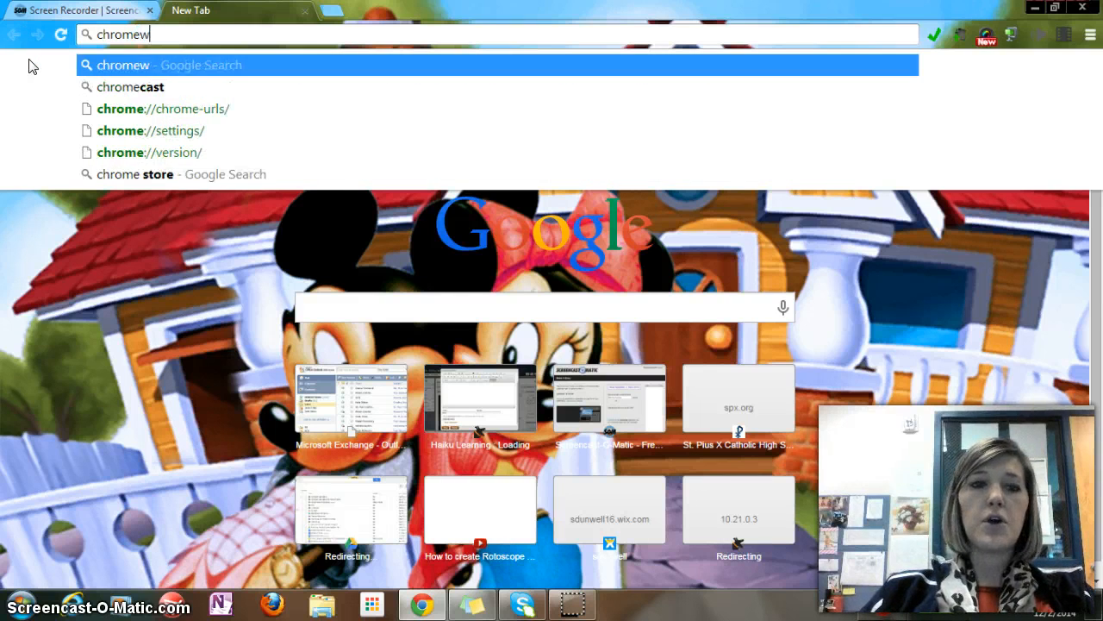
{"action": "type", "text": "eb"}
{"action": "key", "text": "Down"}
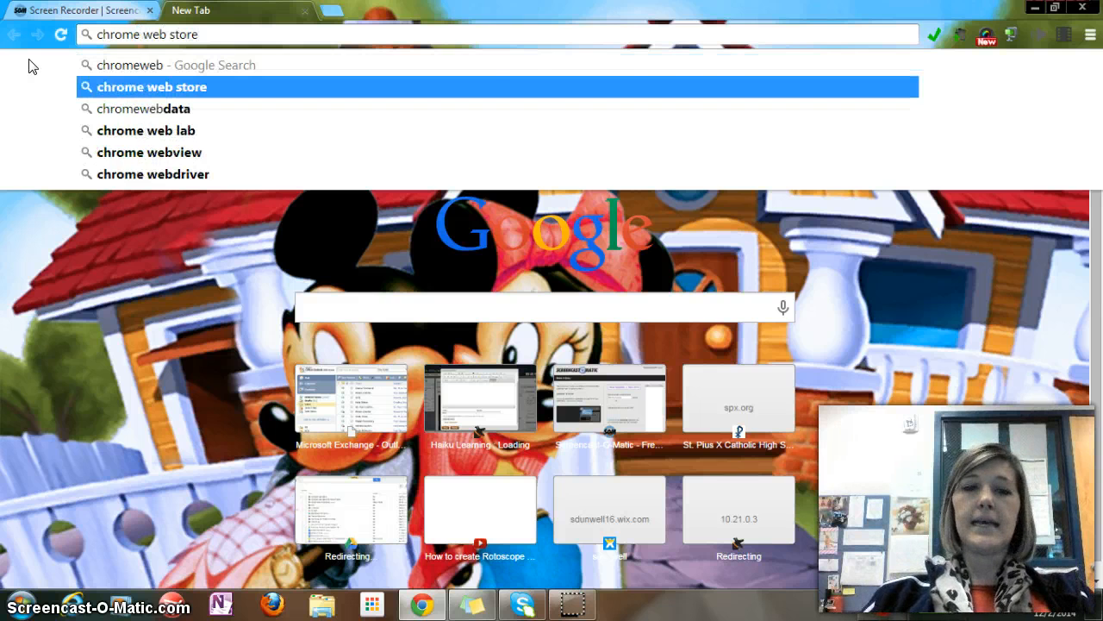
{"action": "key", "text": "Return"}
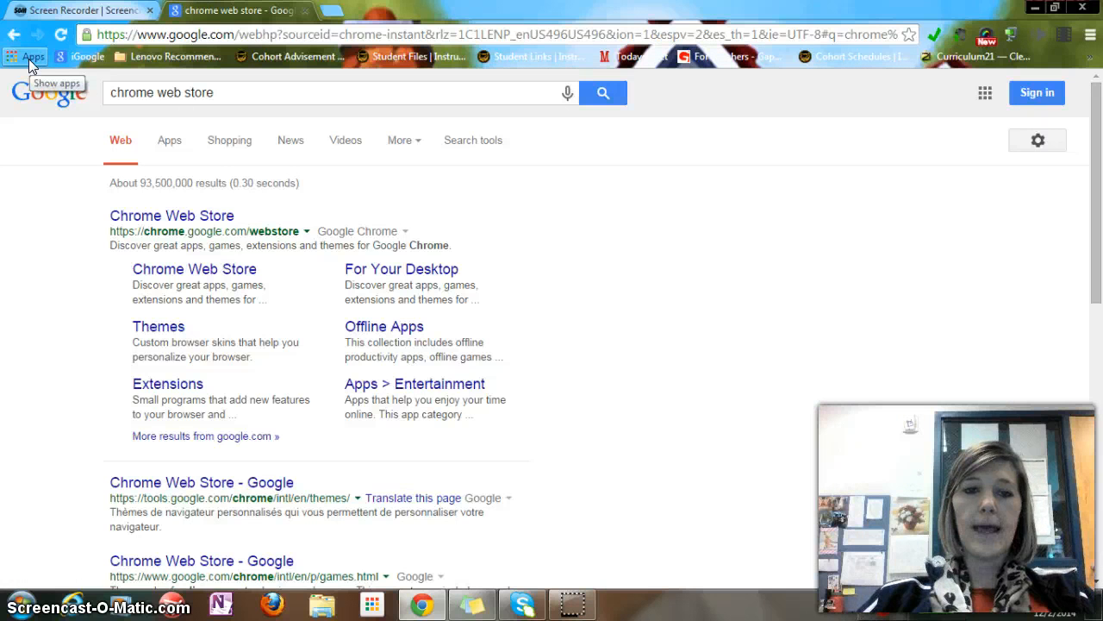
Open the Chrome Web Store from the apps page and search it for pixlr editor
{"action": "left_click", "coordinate": [28, 59]}
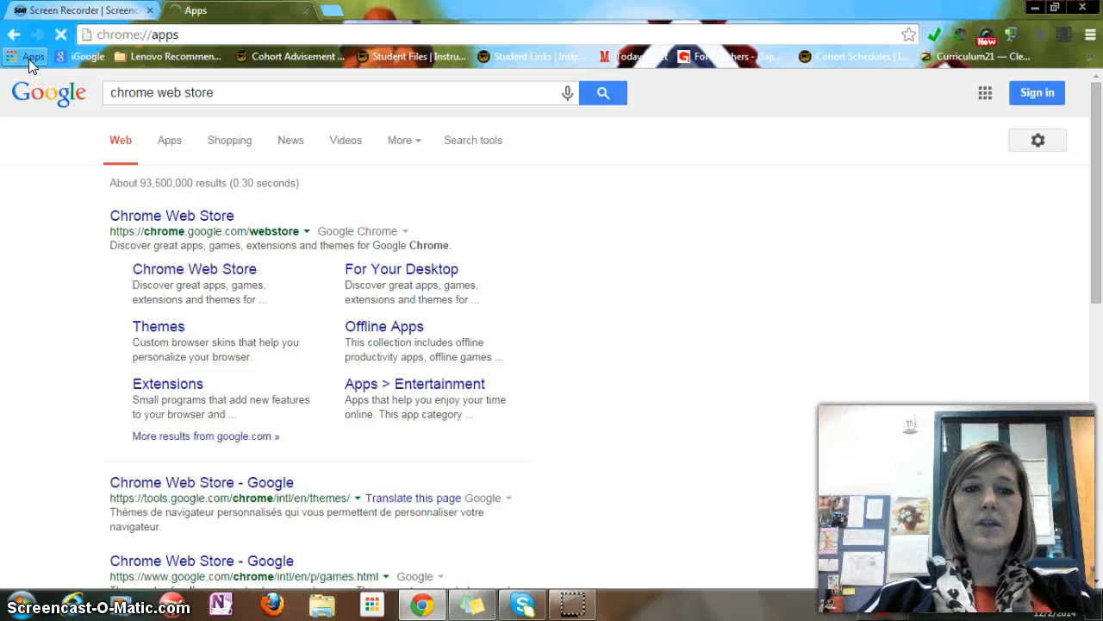
{"action": "left_click", "coordinate": [197, 235]}
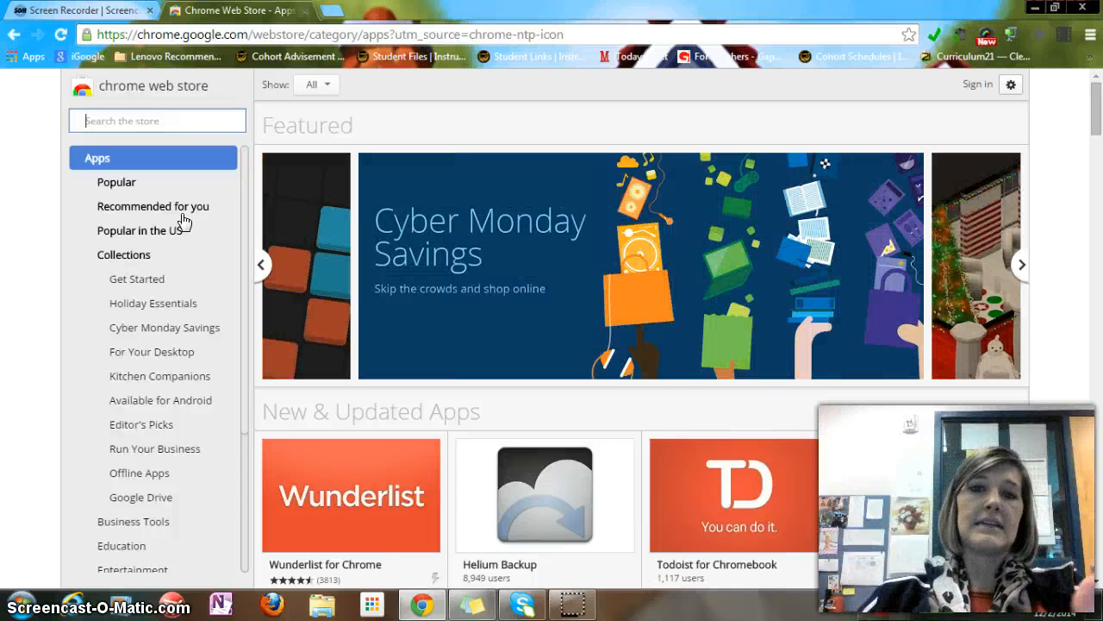
{"action": "type", "text": "pi"}
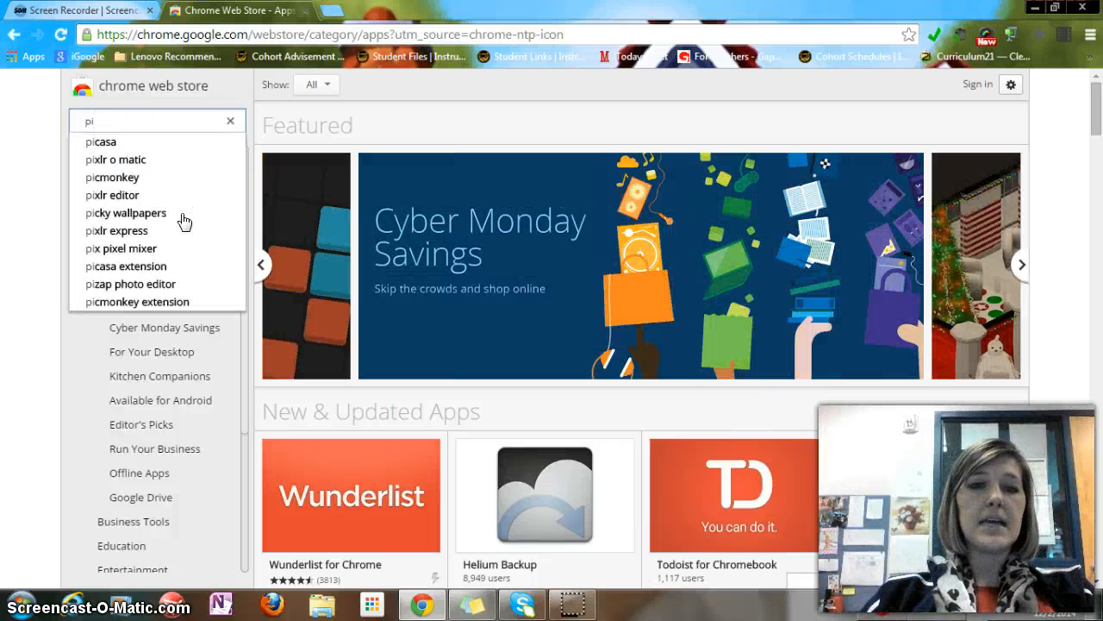
{"action": "type", "text": "xlr"}
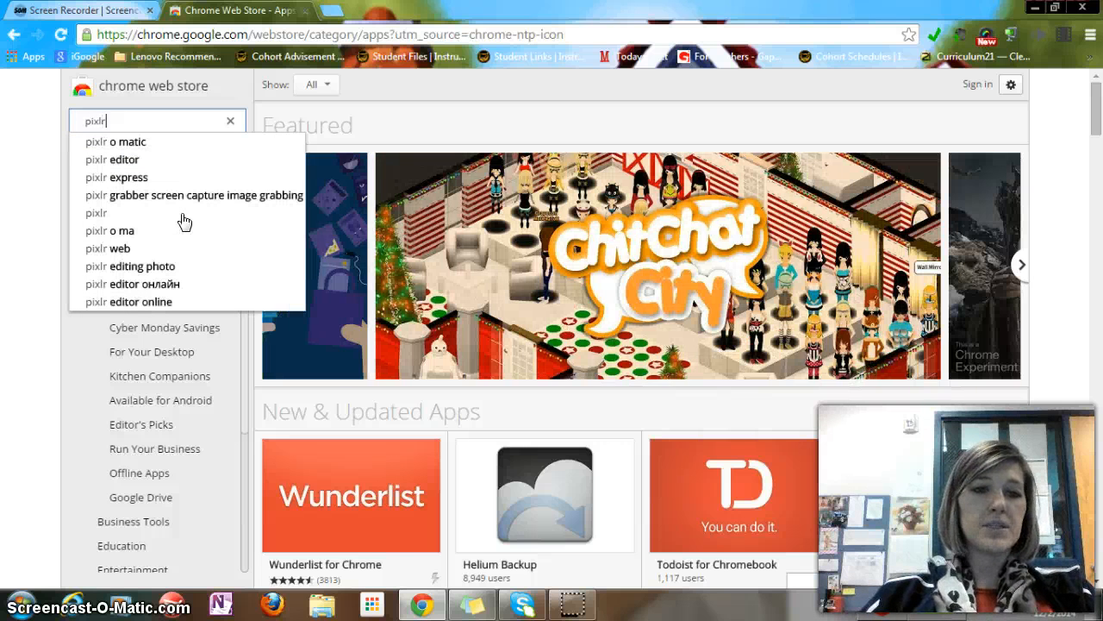
{"action": "key", "text": "Down"}
{"action": "key", "text": "Down"}
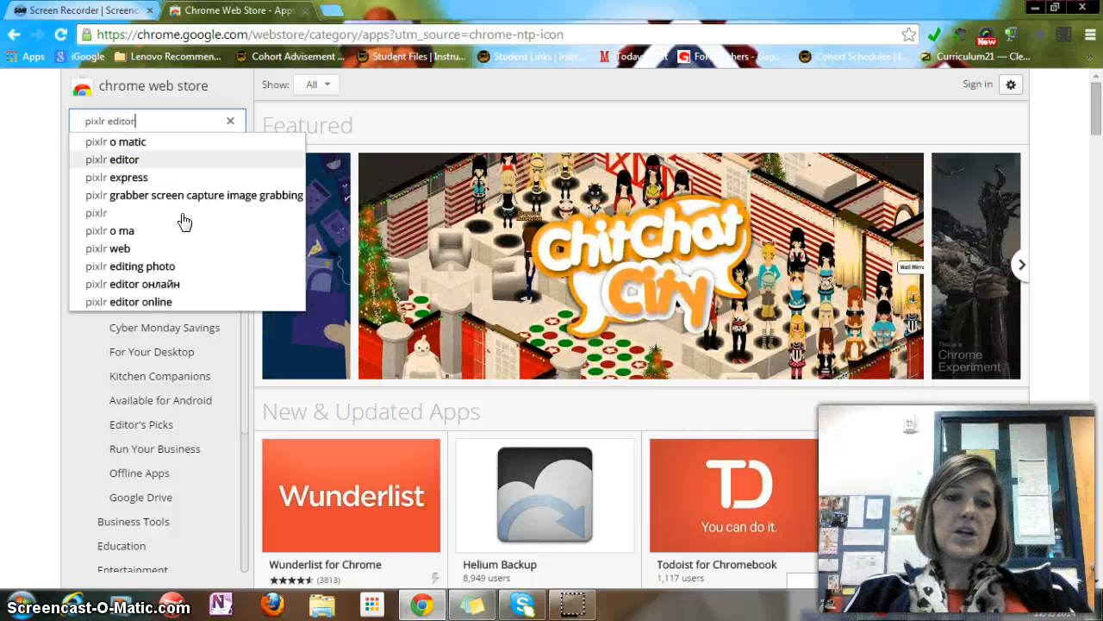
{"action": "key", "text": "Return"}
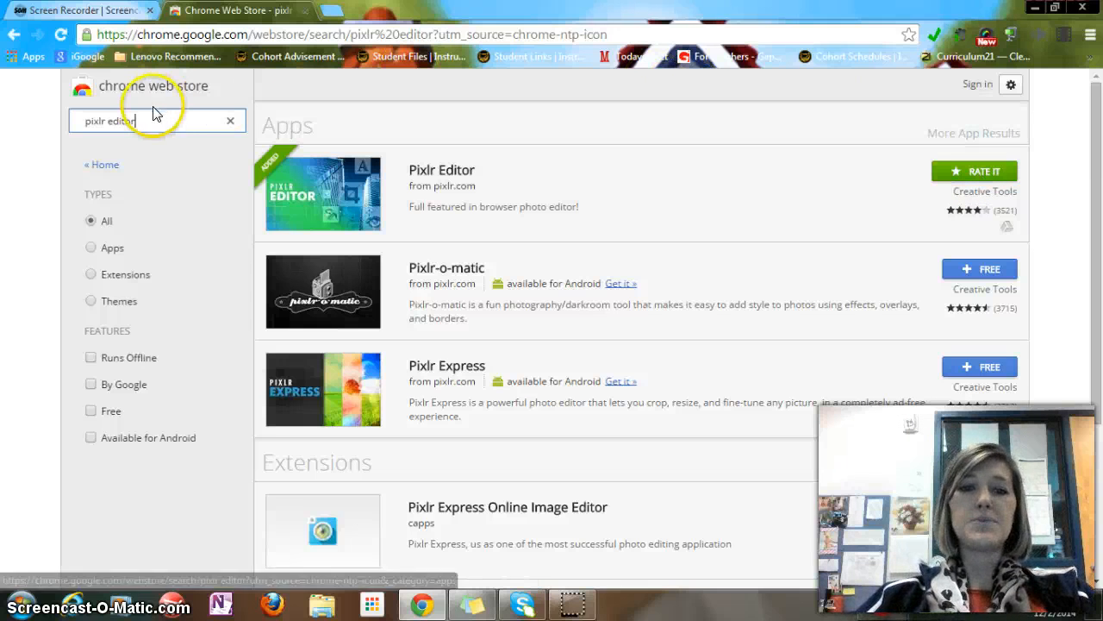
Launch Pixlr Editor from the Chrome apps page and choose to open an image from the computer
{"action": "left_click", "coordinate": [31, 61]}
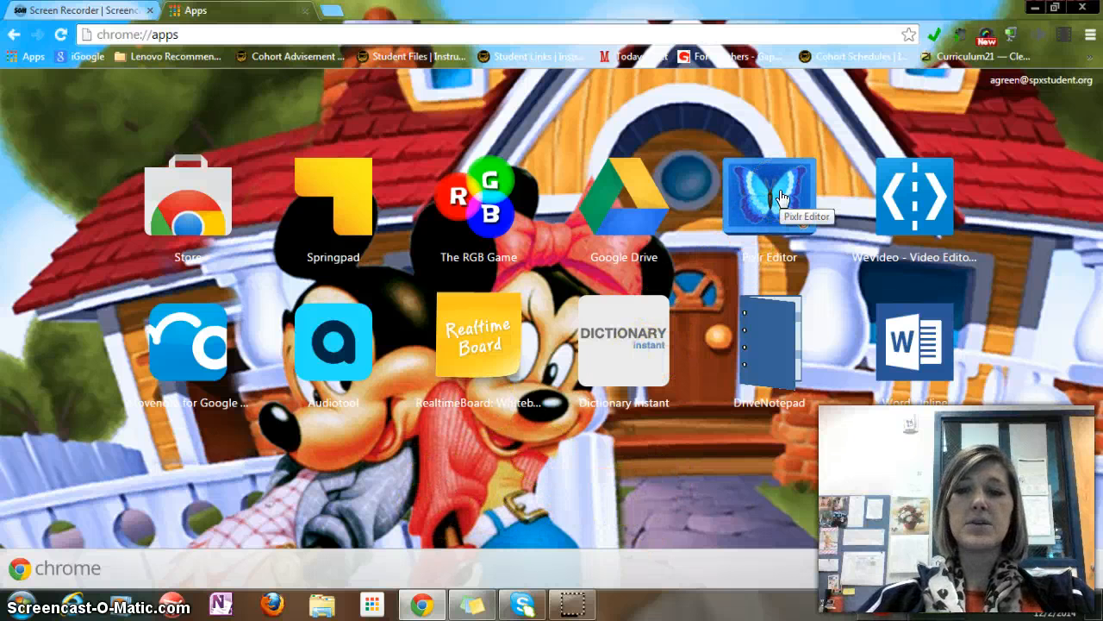
{"action": "left_click", "coordinate": [801, 216]}
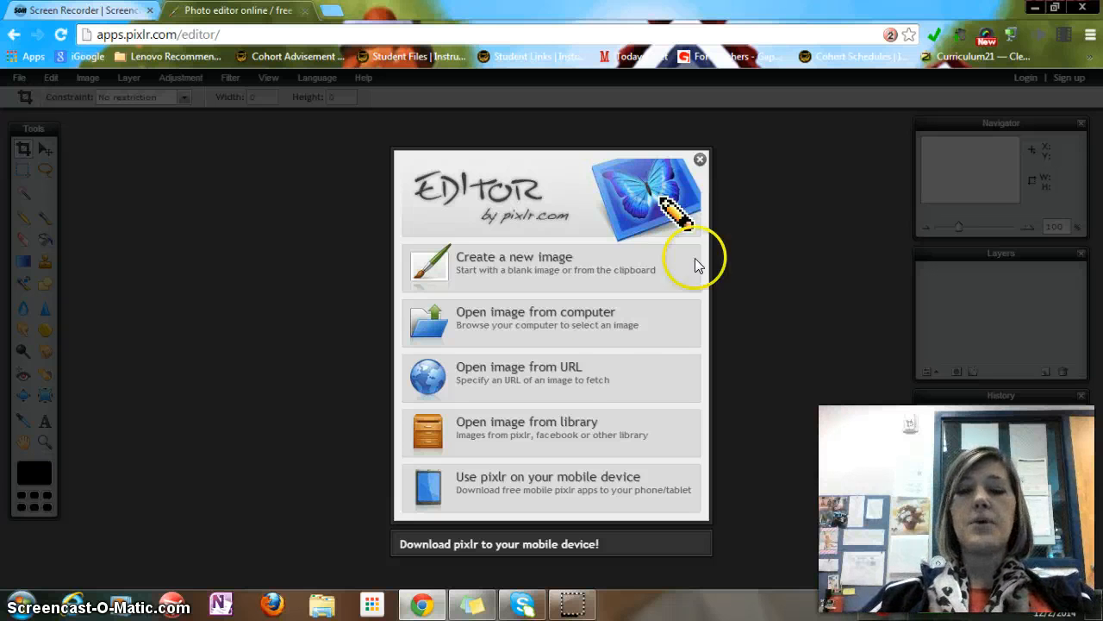
{"action": "left_click", "coordinate": [537, 320]}
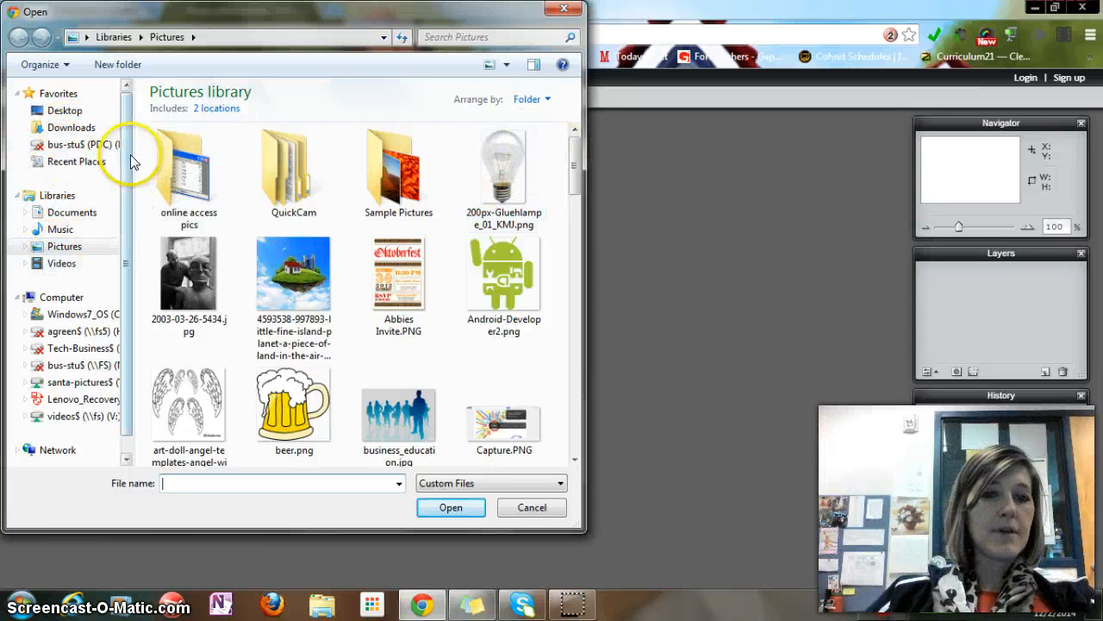
Open Before Image.jpg from the Google Drive folder in the user's home folder
{"action": "left_click_drag", "start_coordinate": [128, 159], "coordinate": [142, 182]}
{"action": "left_click", "coordinate": [72, 173]}
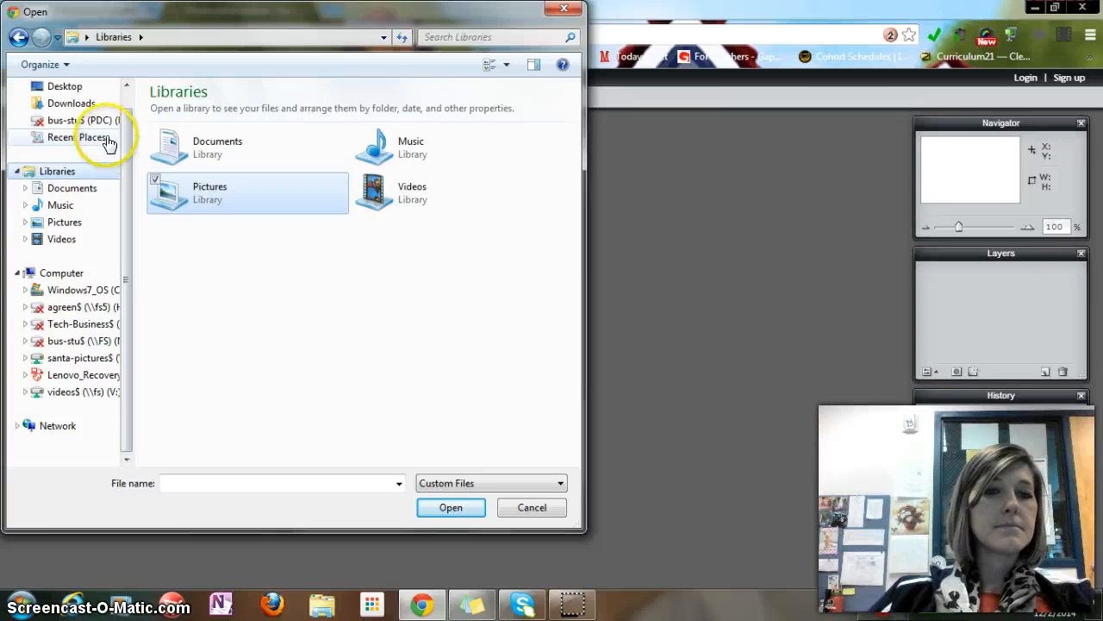
{"action": "scroll", "coordinate": [130, 151], "scroll_direction": "up", "scroll_amount": 1}
{"action": "left_click", "coordinate": [67, 112]}
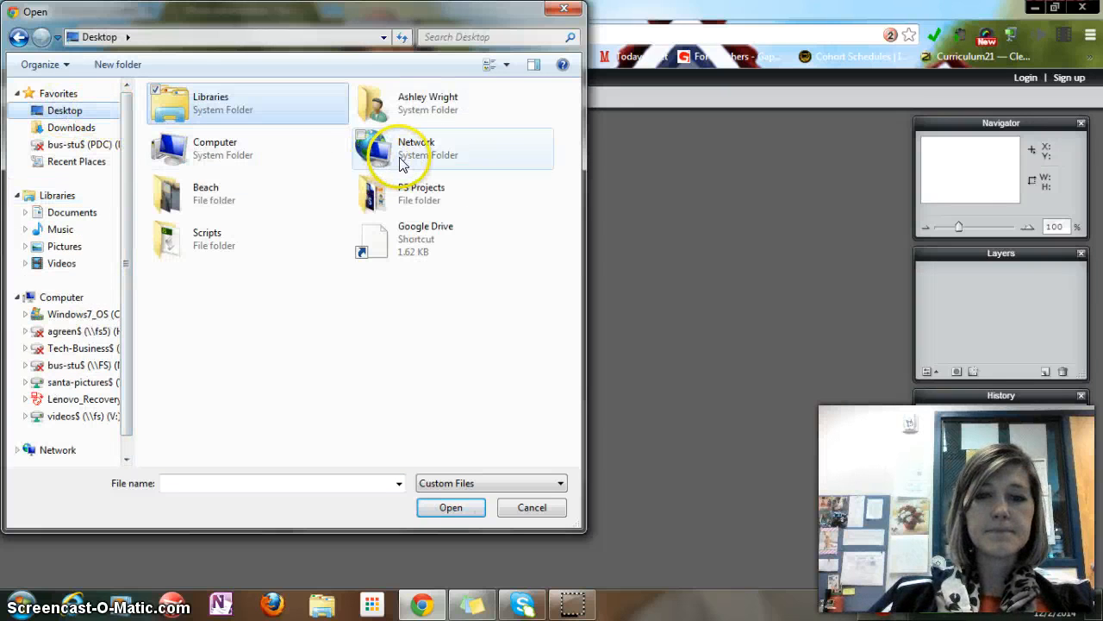
{"action": "double_click", "coordinate": [419, 107]}
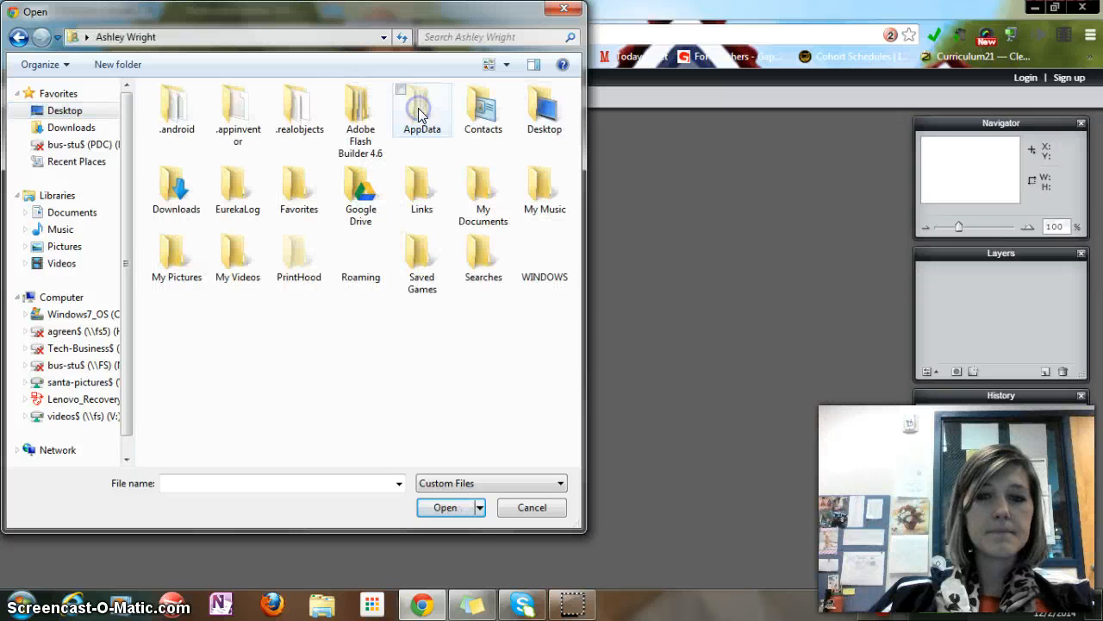
{"action": "double_click", "coordinate": [382, 183]}
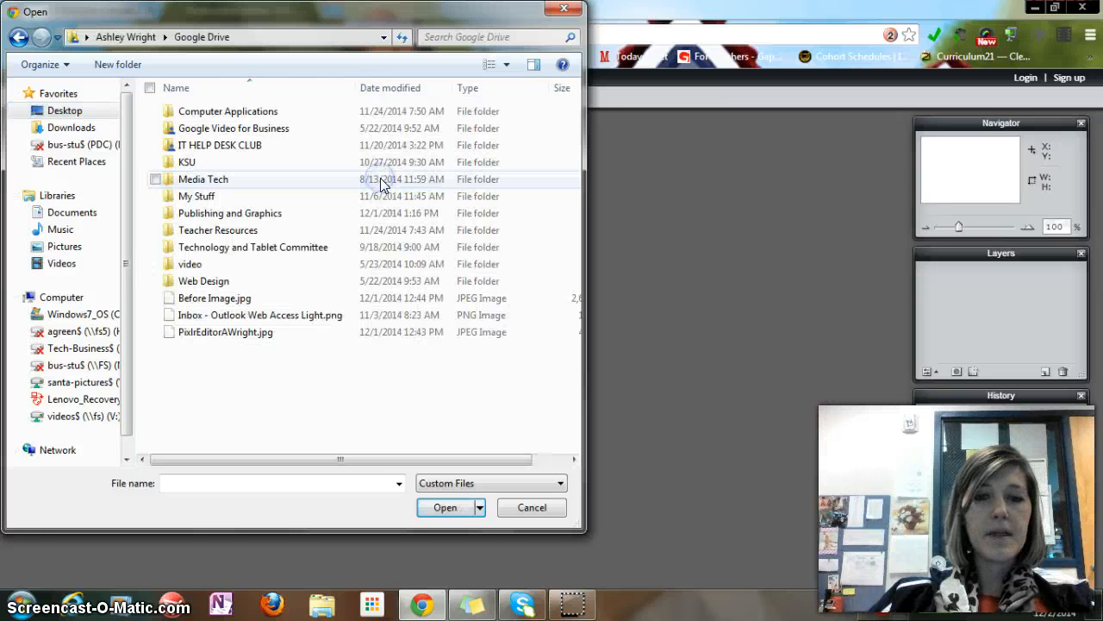
{"action": "left_click", "coordinate": [229, 300]}
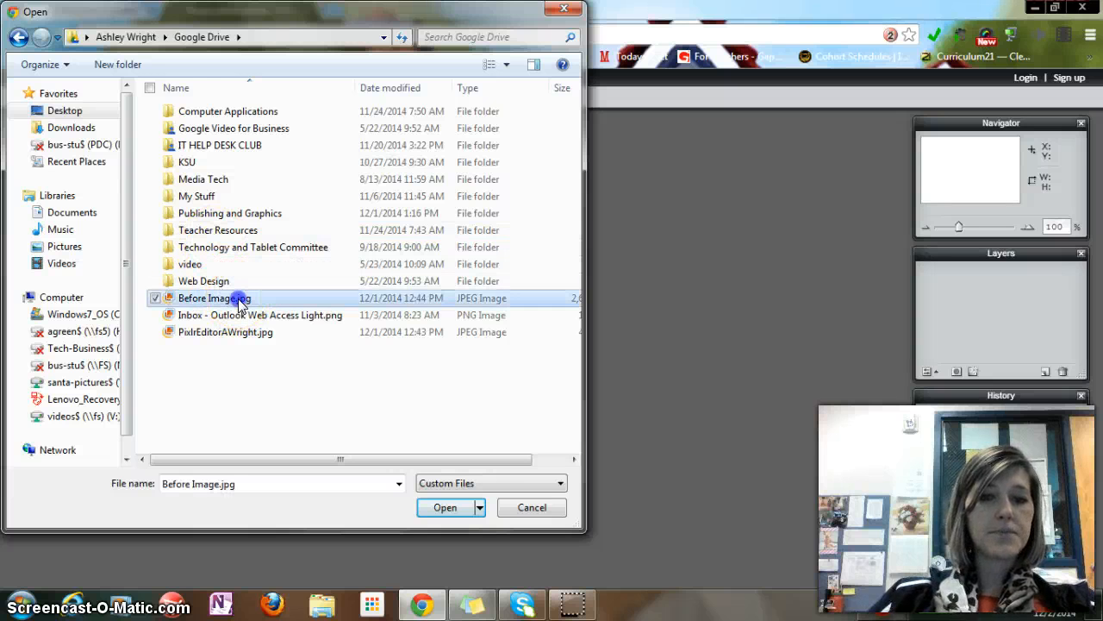
{"action": "left_click", "coordinate": [441, 509]}
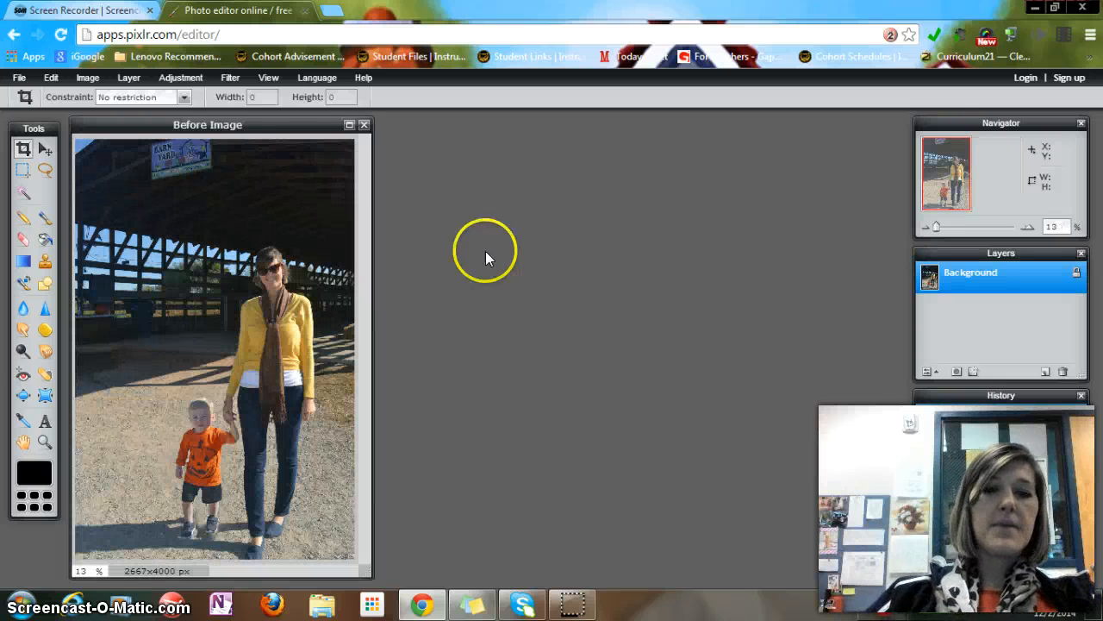
Maximize the image window and zoom in and back out with the navigator to inspect the photo
{"action": "left_click", "coordinate": [349, 125]}
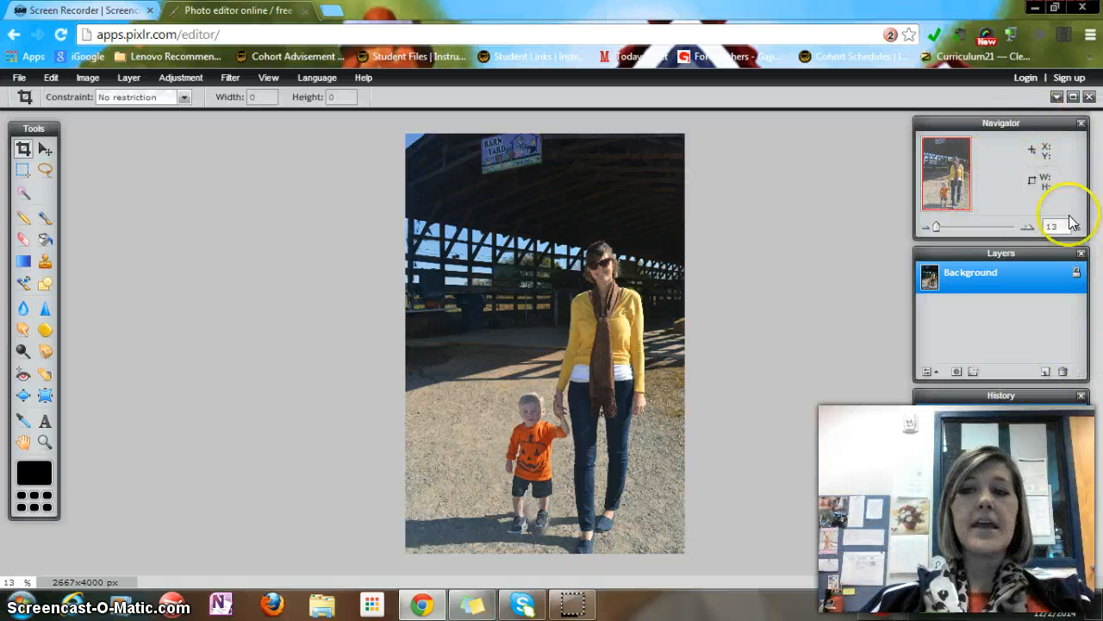
{"action": "left_click_drag", "start_coordinate": [940, 224], "coordinate": [945, 226]}
{"action": "left_click", "coordinate": [947, 175]}
{"action": "mouse_move", "coordinate": [947, 176]}
{"action": "left_mouse_down"}
{"action": "mouse_move", "coordinate": [947, 149]}
{"action": "mouse_move", "coordinate": [944, 200]}
{"action": "mouse_move", "coordinate": [940, 169]}
{"action": "left_mouse_up"}
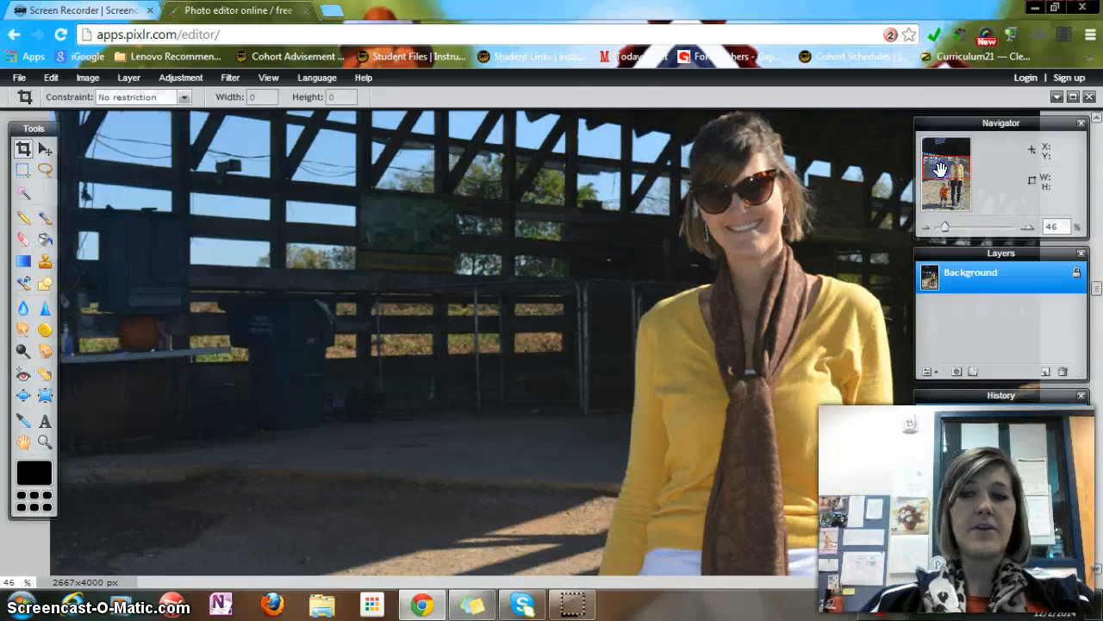
{"action": "left_click_drag", "start_coordinate": [946, 226], "coordinate": [937, 225]}
{"action": "left_click", "coordinate": [985, 285]}
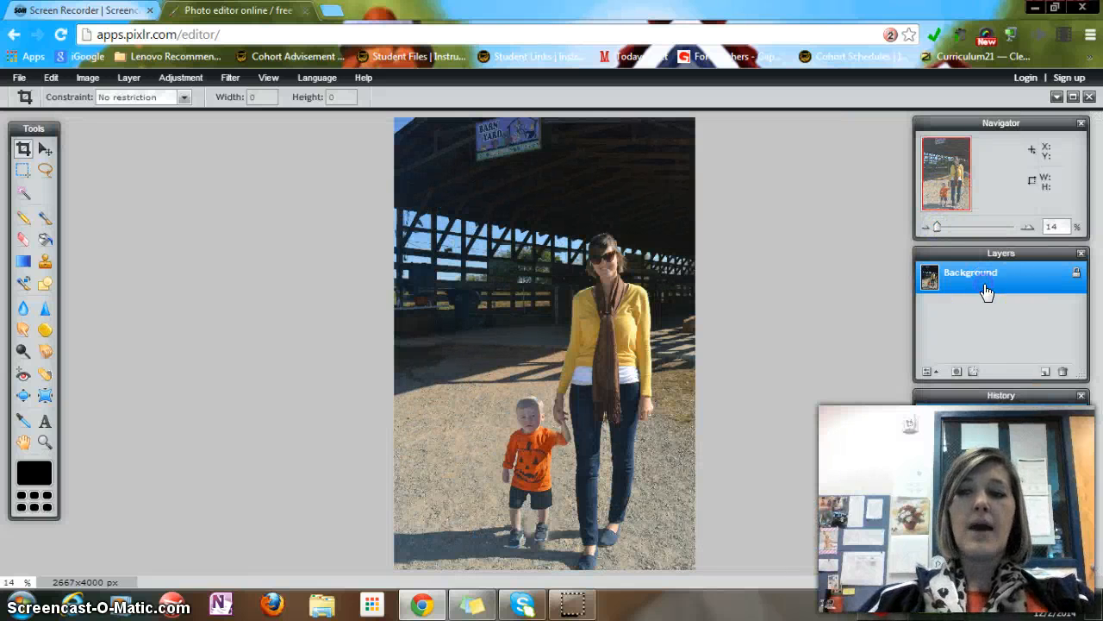
Unlock the background layer and rename it to the child's name followed by 'and I'
{"action": "double_click", "coordinate": [1078, 275]}
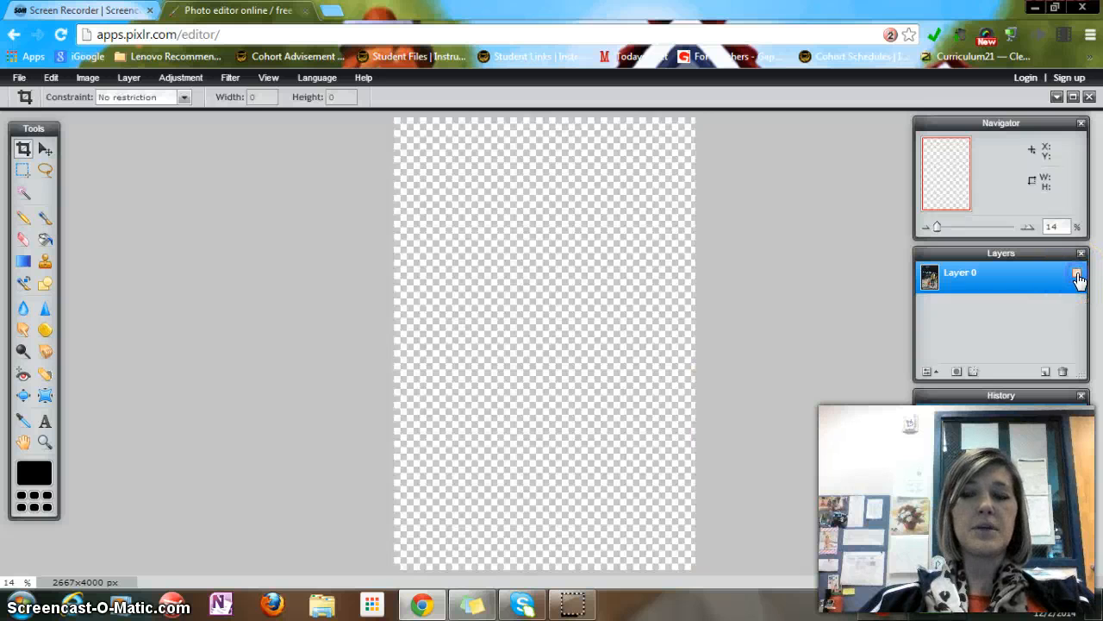
{"action": "left_click", "coordinate": [1077, 274]}
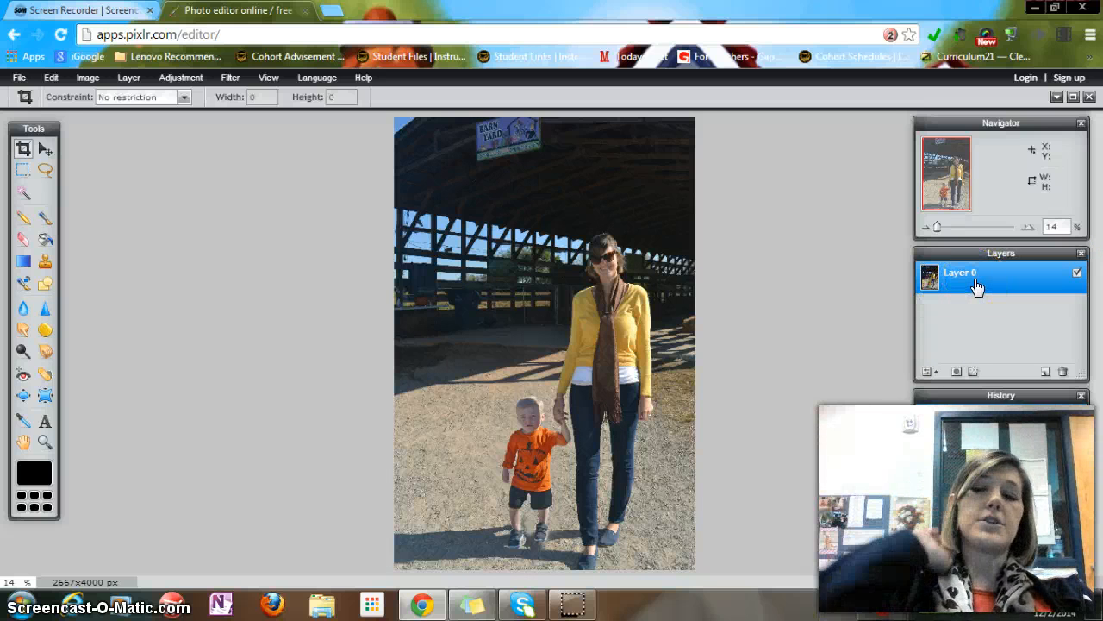
{"action": "left_click", "coordinate": [977, 285]}
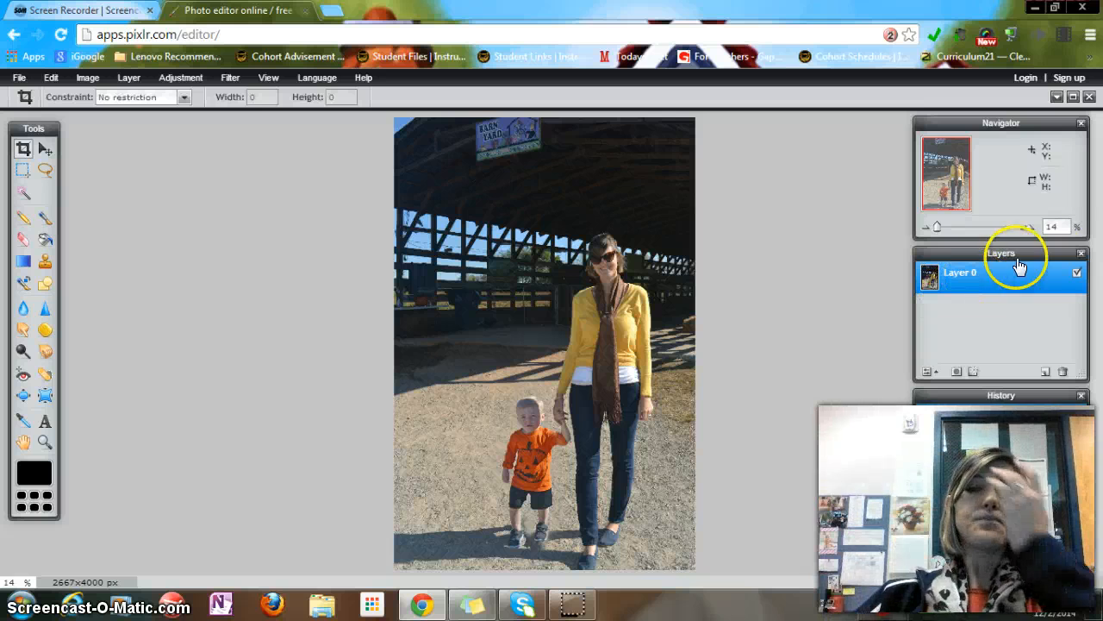
{"action": "left_click", "coordinate": [1077, 273]}
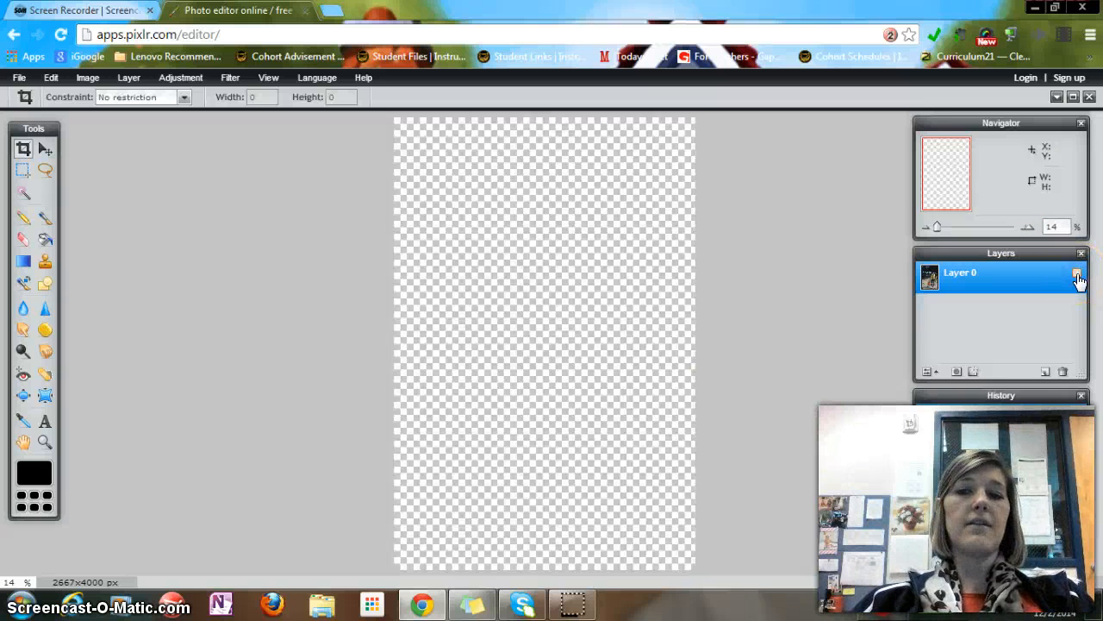
{"action": "left_click", "coordinate": [1077, 273]}
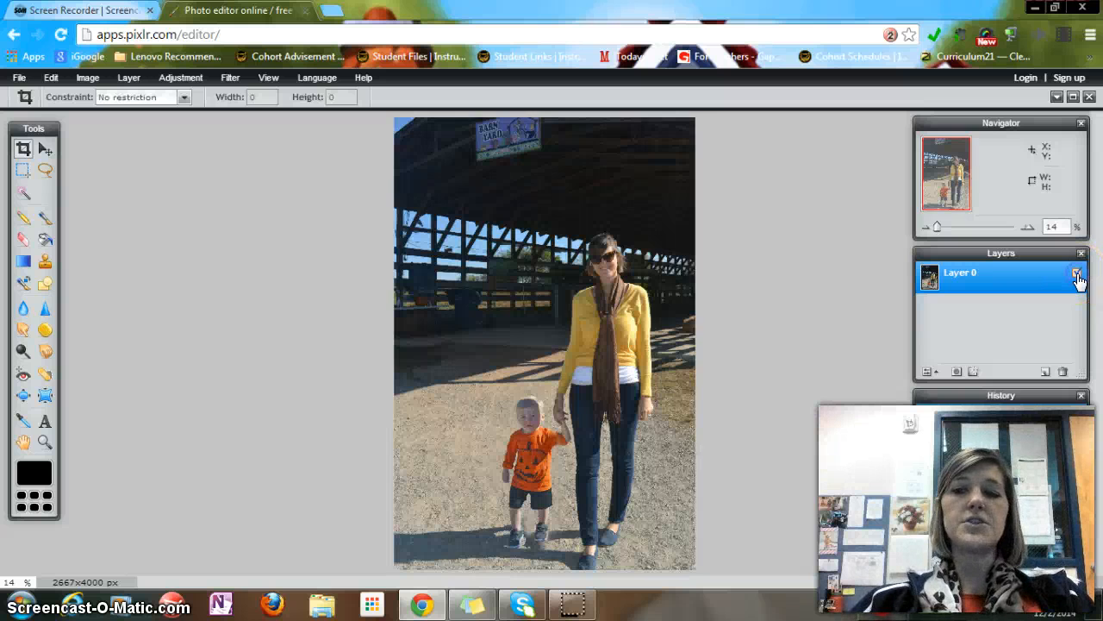
{"action": "double_click", "coordinate": [967, 275]}
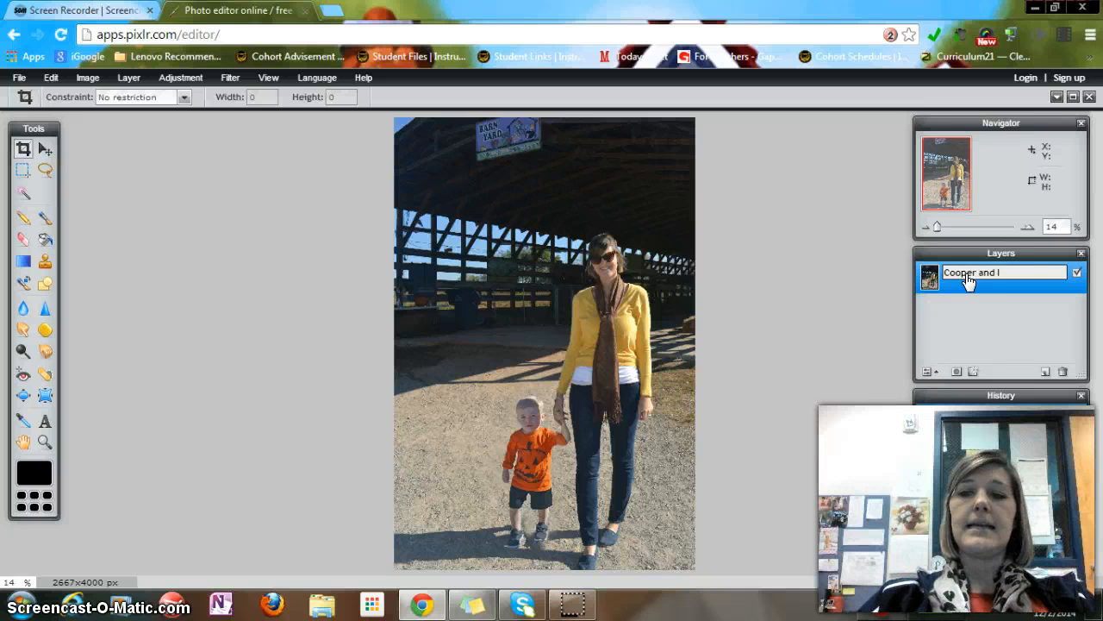
{"action": "left_click", "coordinate": [1003, 302]}
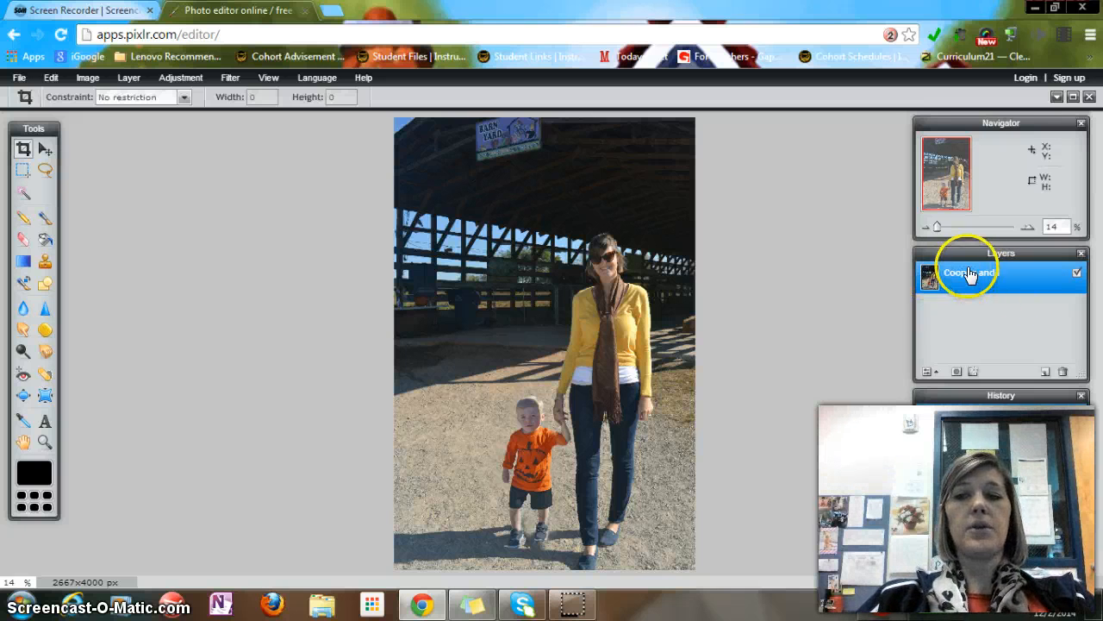
Add a new empty layer named background color
{"action": "left_click", "coordinate": [1045, 371]}
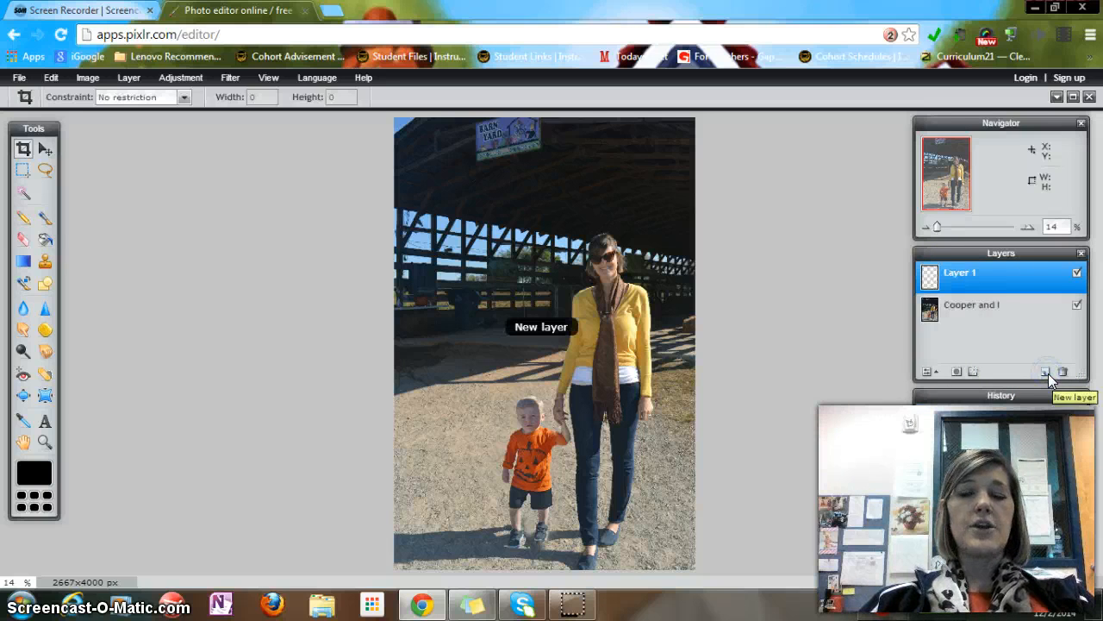
{"action": "double_click", "coordinate": [965, 282]}
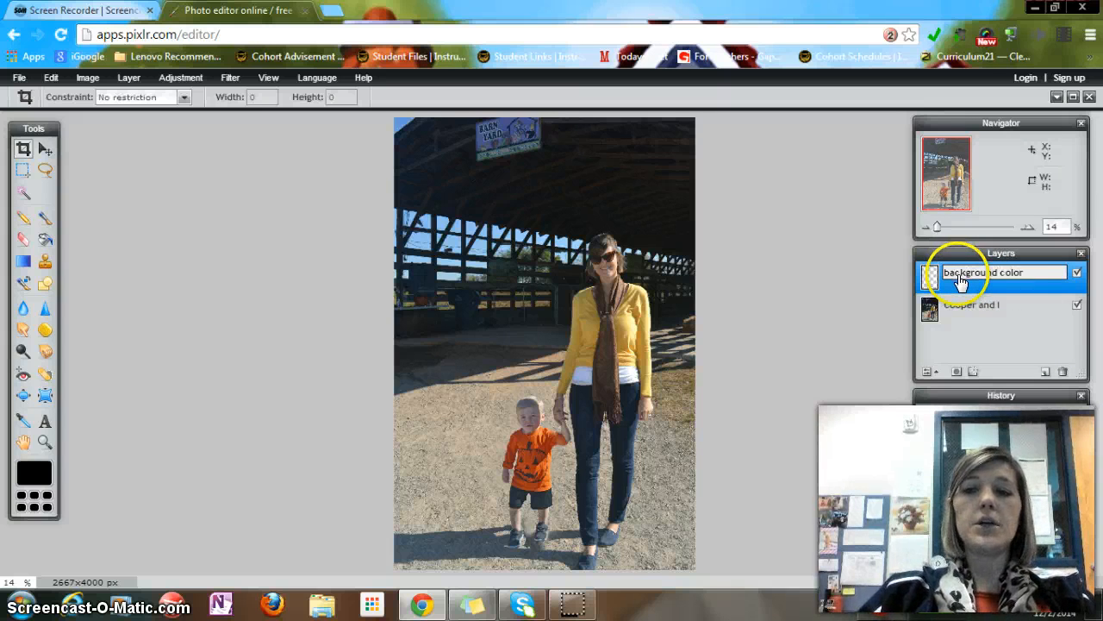
{"action": "left_click", "coordinate": [991, 314]}
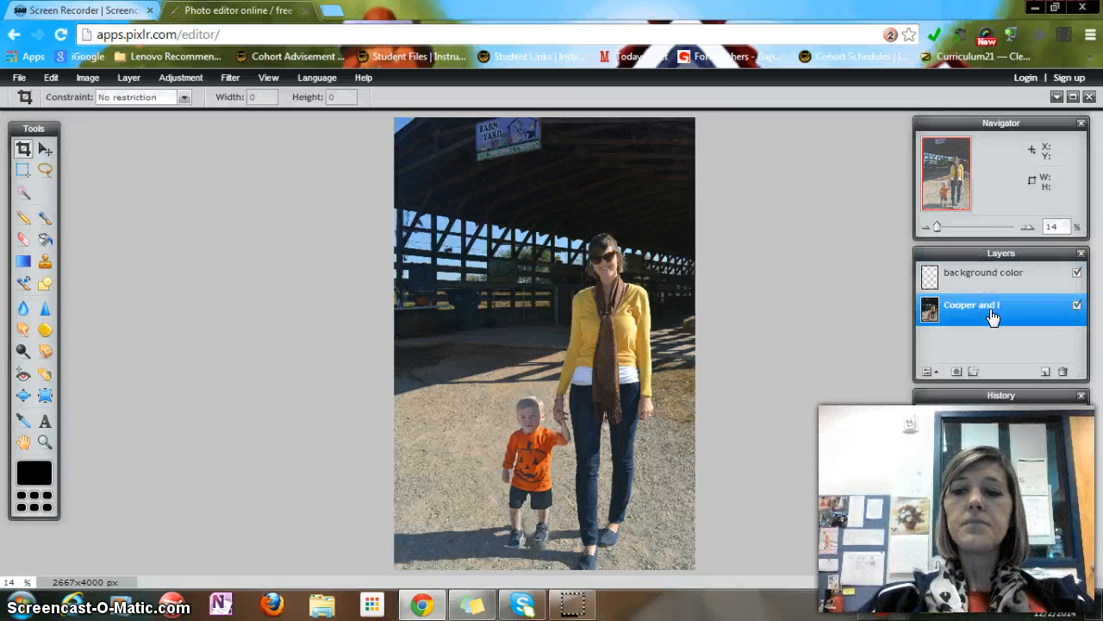
Move the background color layer below the photo layer in the layer stack
{"action": "left_click_drag", "start_coordinate": [963, 274], "coordinate": [969, 320]}
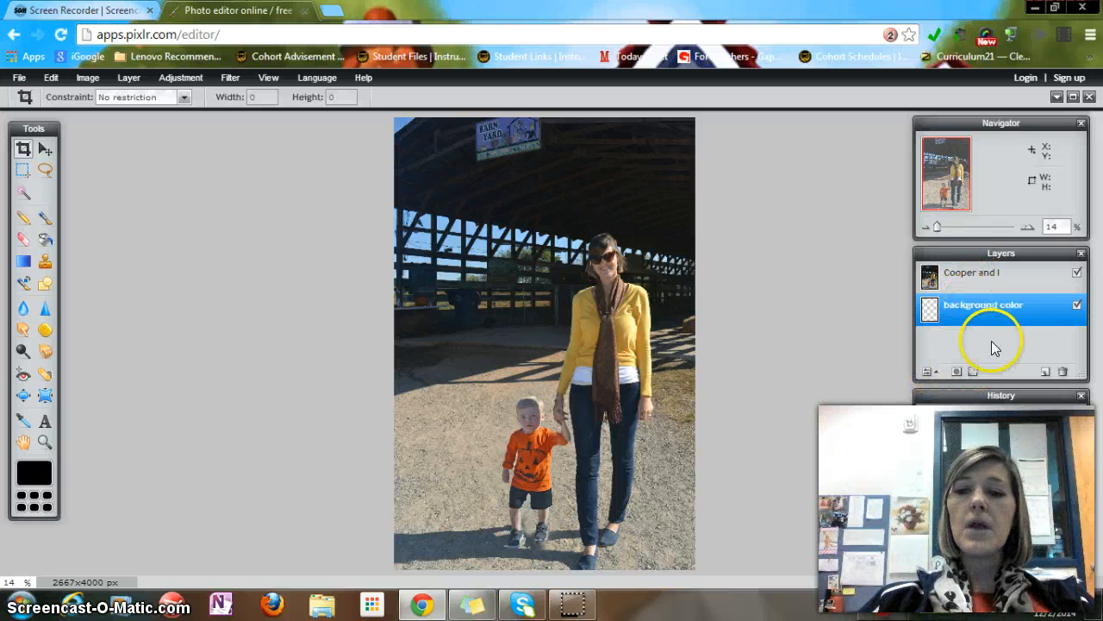
Try the Alpha, Darken and Hardlight blend modes on the photo layer before returning it to Normal
{"action": "left_click", "coordinate": [931, 371]}
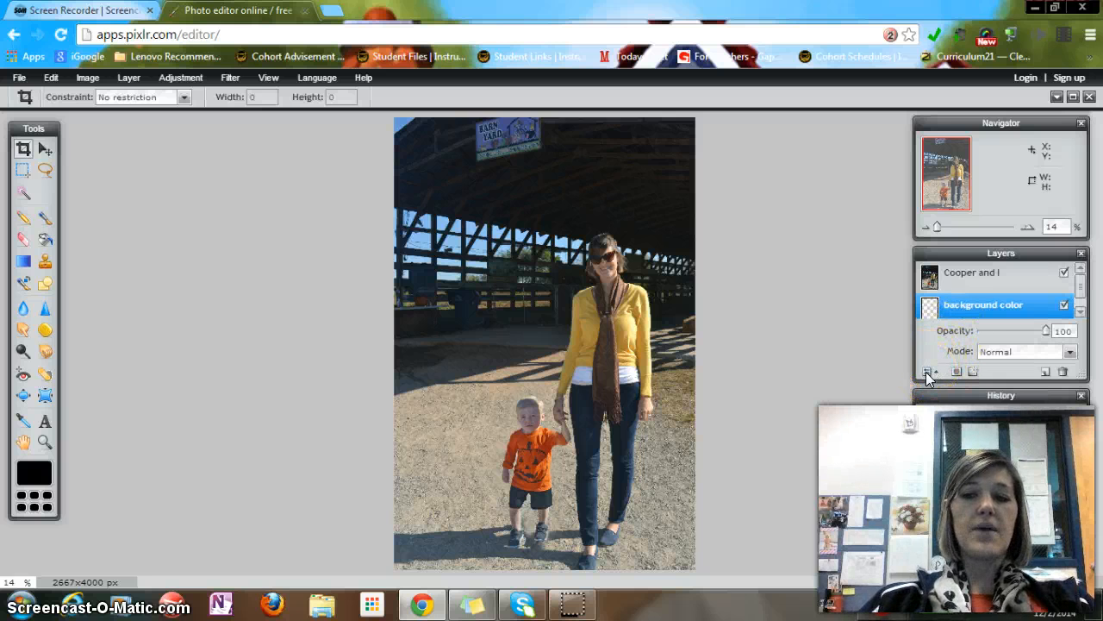
{"action": "left_click", "coordinate": [1020, 272]}
{"action": "mouse_move", "coordinate": [1045, 330]}
{"action": "left_mouse_down"}
{"action": "mouse_move", "coordinate": [1012, 333]}
{"action": "mouse_move", "coordinate": [1046, 330]}
{"action": "left_mouse_up"}
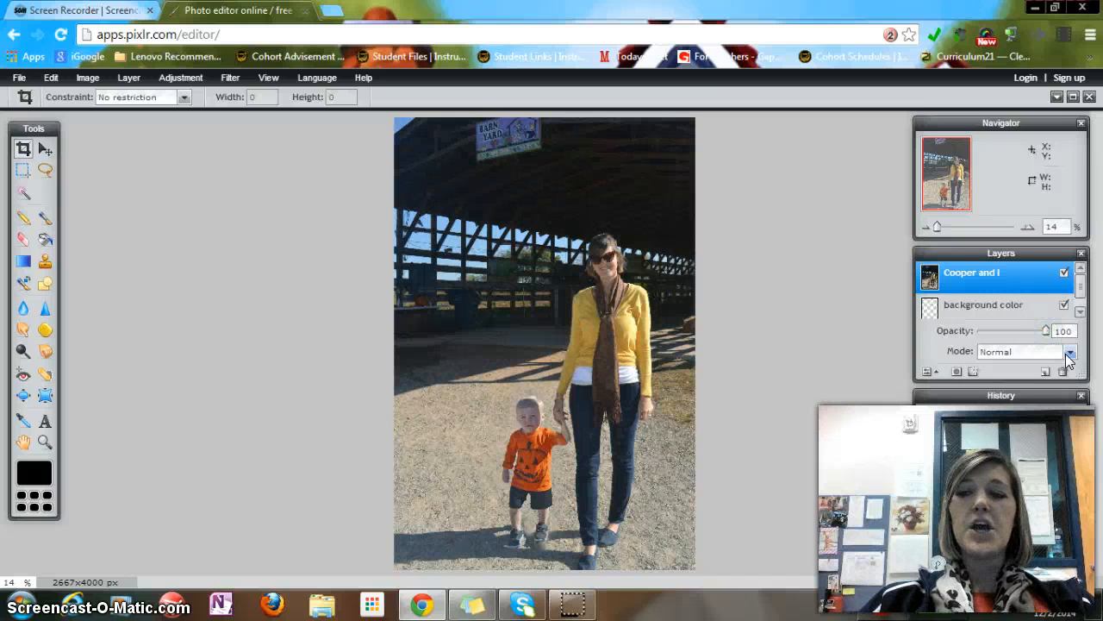
{"action": "left_click", "coordinate": [1067, 352]}
{"action": "left_click", "coordinate": [1011, 402]}
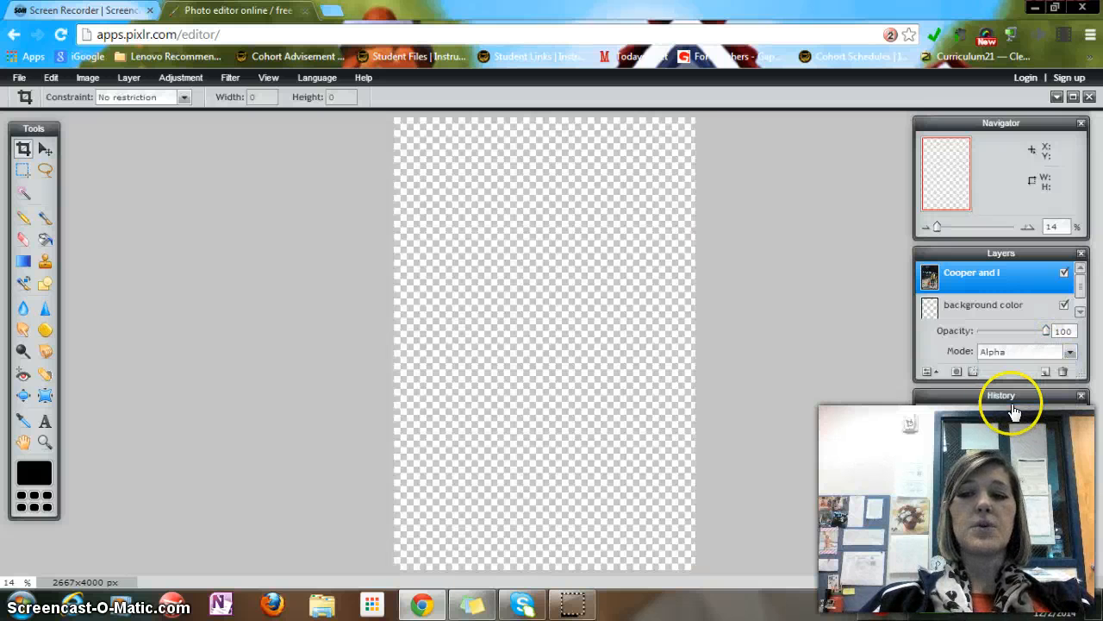
{"action": "left_click", "coordinate": [1062, 351]}
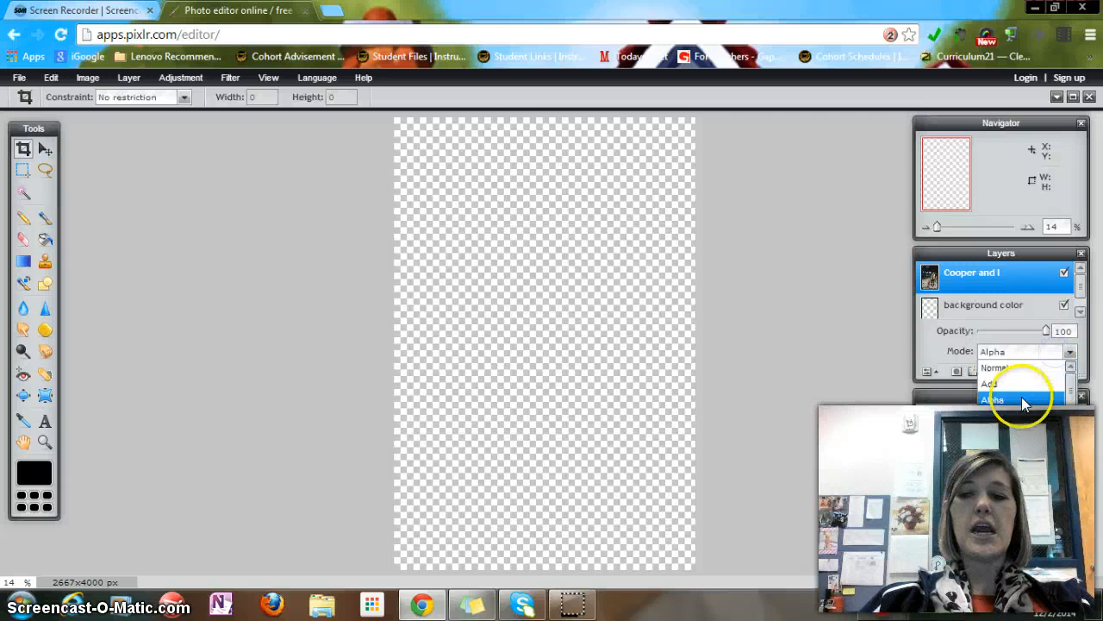
{"action": "left_click", "coordinate": [1016, 417]}
{"action": "left_click", "coordinate": [1046, 352]}
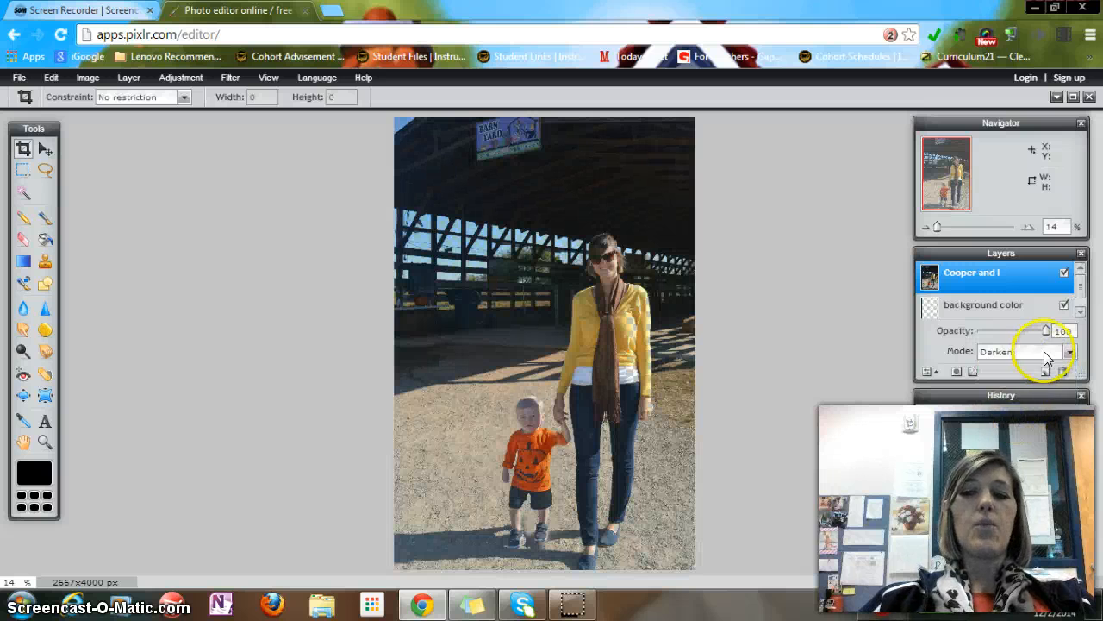
{"action": "left_click", "coordinate": [1011, 465]}
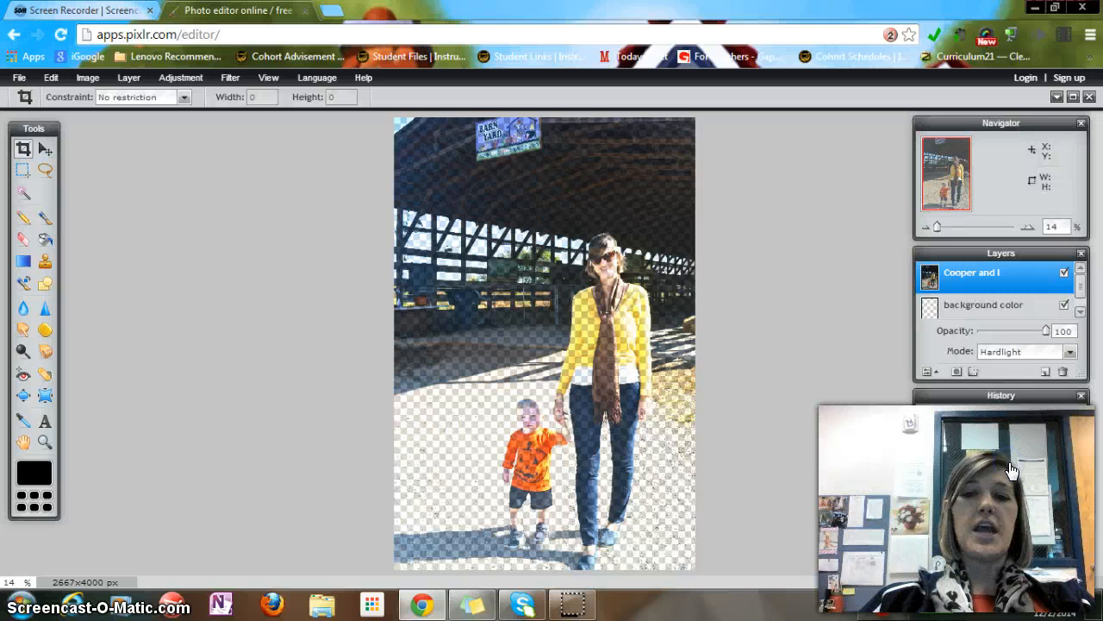
{"action": "left_click", "coordinate": [1005, 352]}
{"action": "left_click", "coordinate": [1000, 367]}
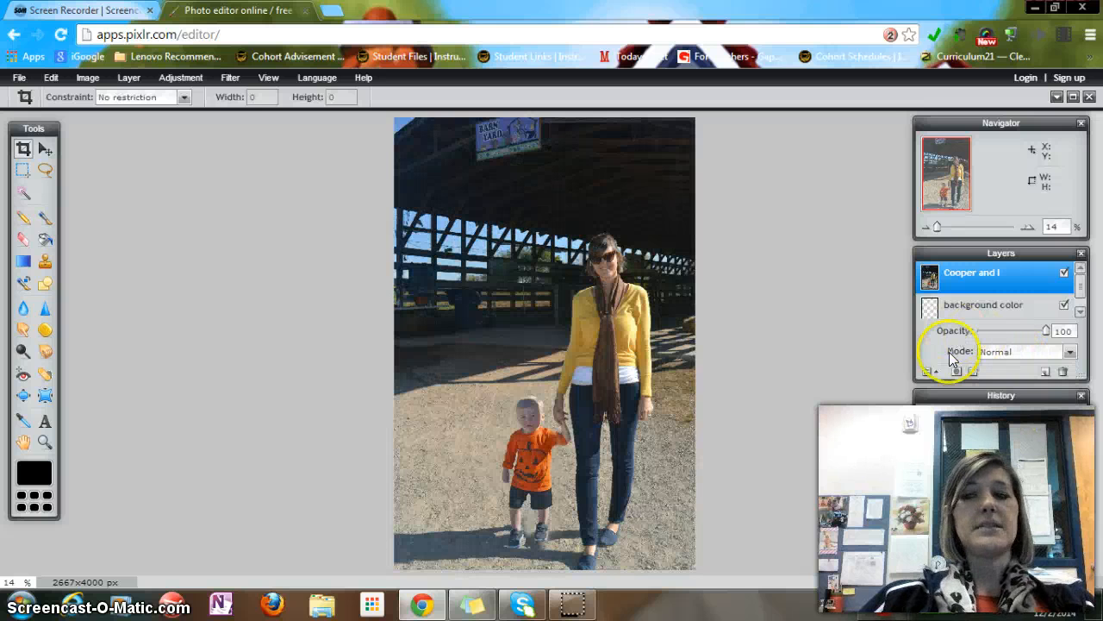
Add a layer mask to the photo layer and undo it
{"action": "left_click", "coordinate": [956, 372]}
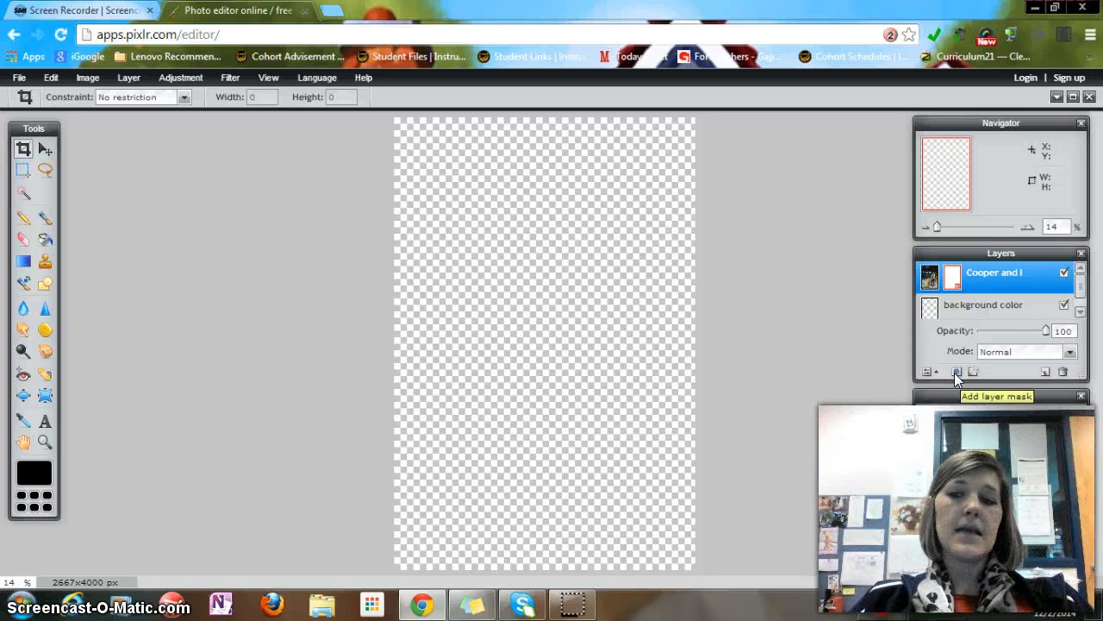
{"action": "left_click", "coordinate": [954, 279]}
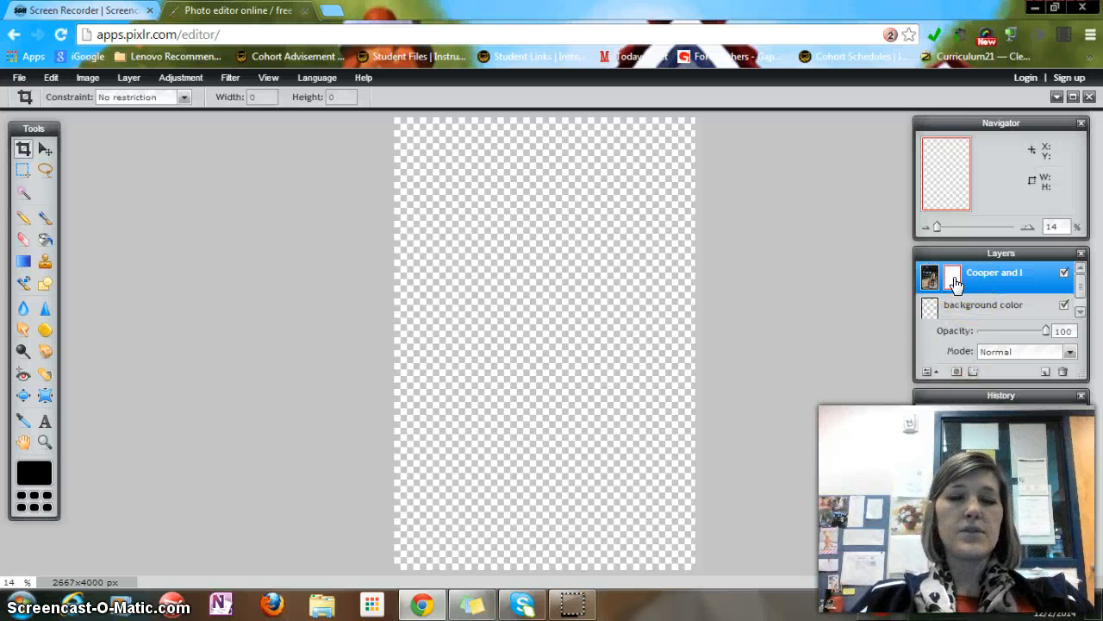
{"action": "left_click", "coordinate": [52, 79]}
{"action": "left_click", "coordinate": [62, 97]}
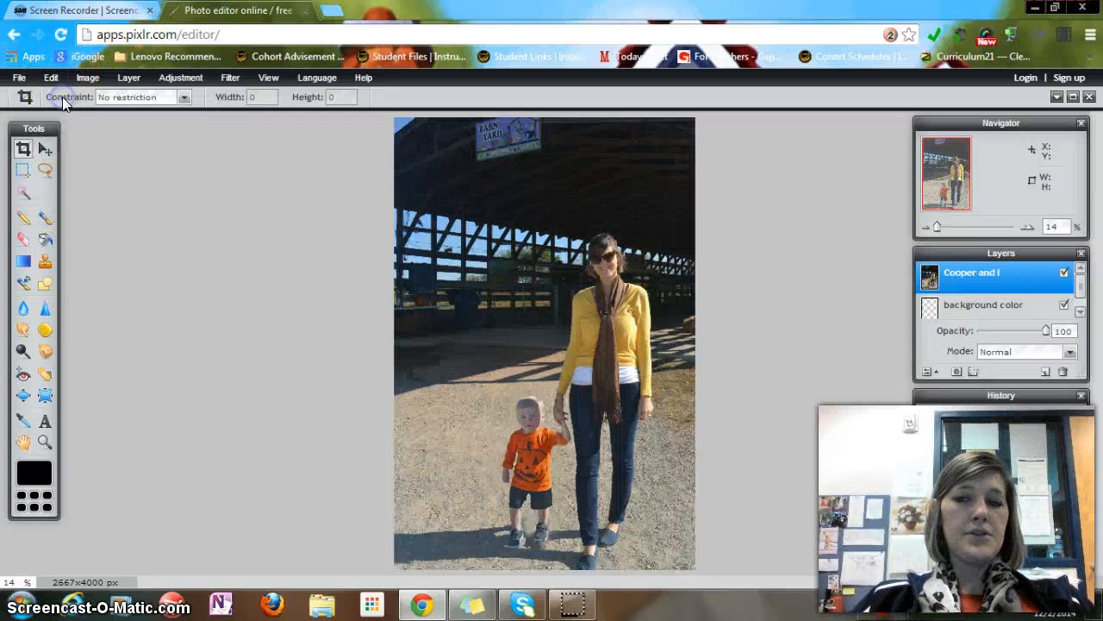
{"action": "left_click", "coordinate": [973, 371]}
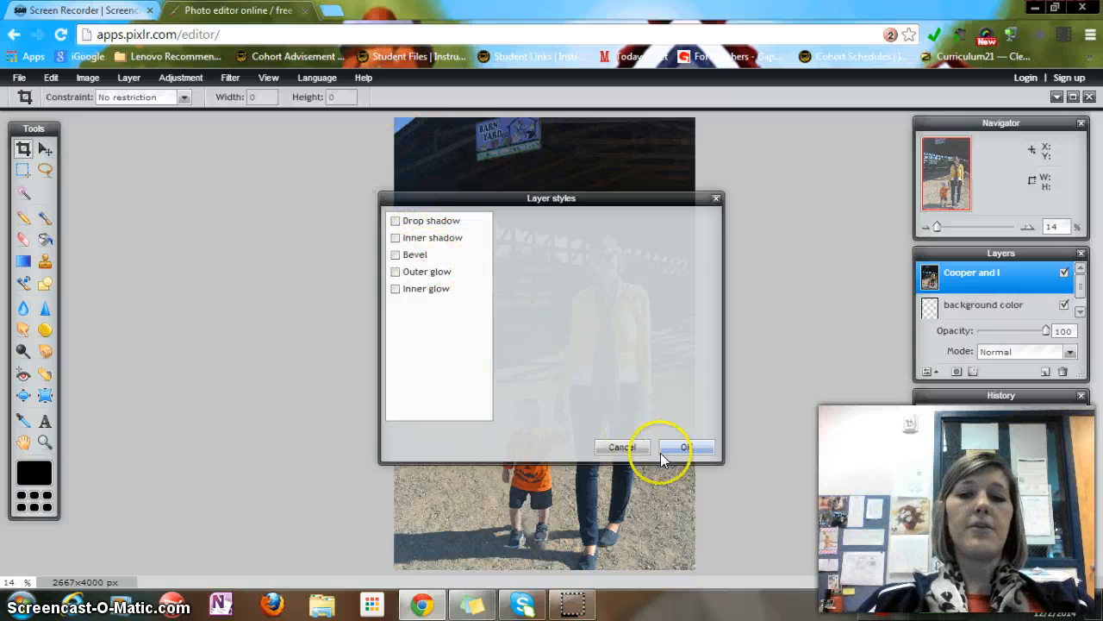
{"action": "left_click", "coordinate": [624, 448]}
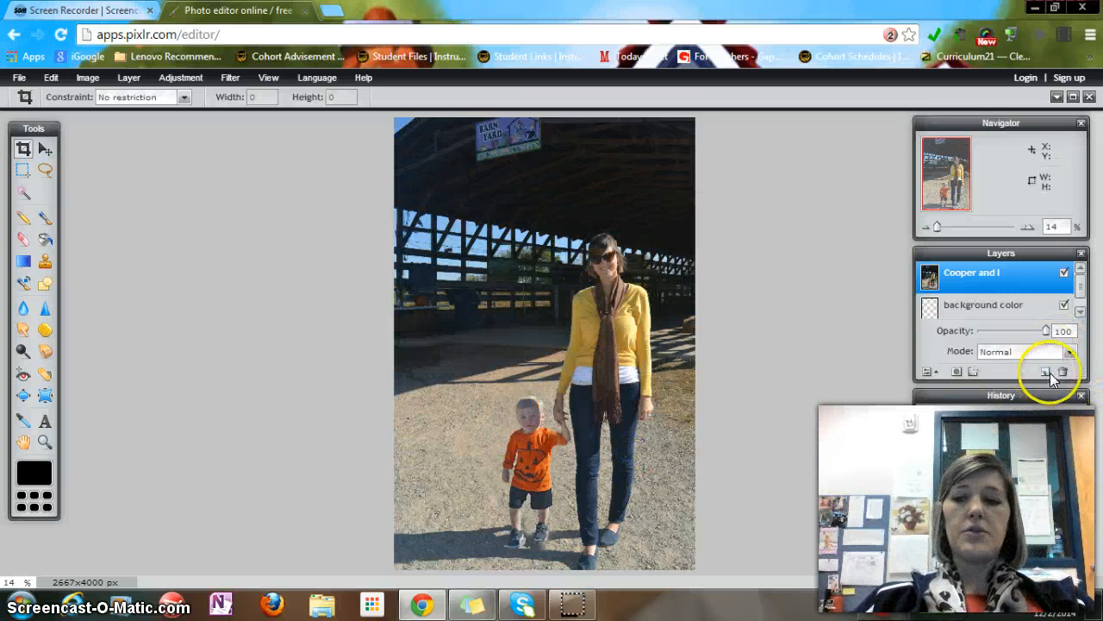
{"action": "left_click", "coordinate": [929, 372]}
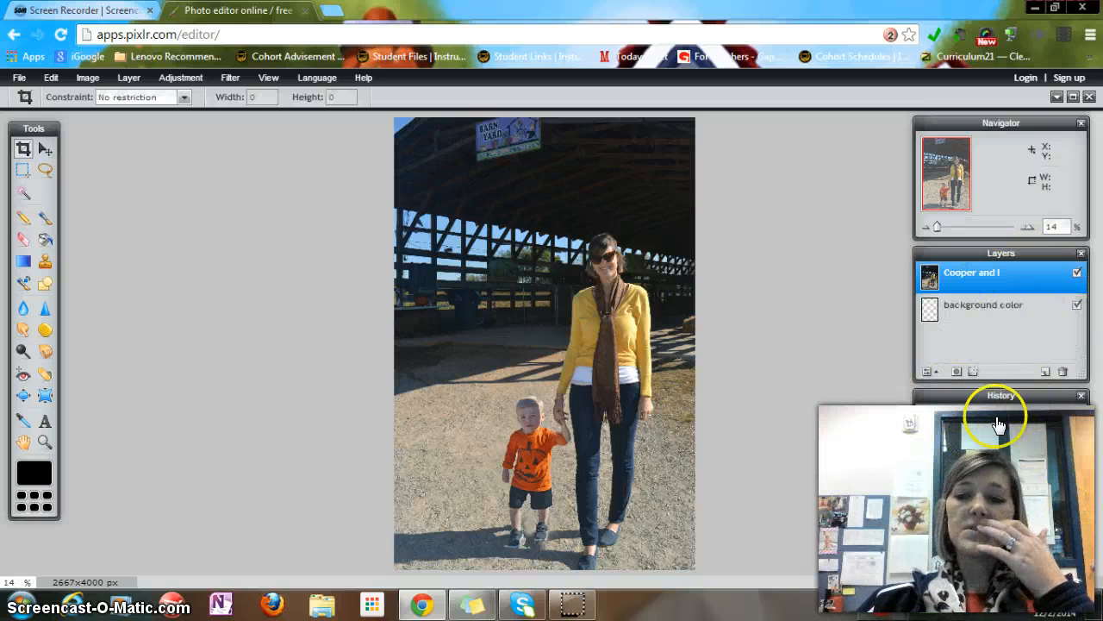
Select the background color layer and crop the image to about 2157 × 3257 px, trimming the top and sides
{"action": "left_click", "coordinate": [976, 437]}
{"action": "left_click", "coordinate": [981, 457]}
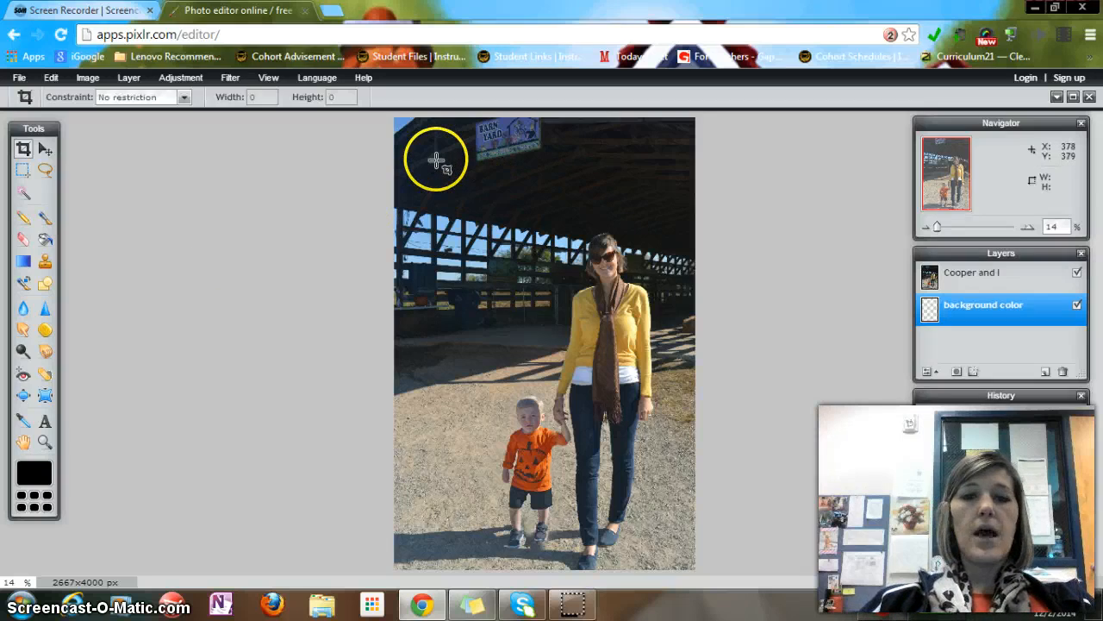
{"action": "left_click_drag", "start_coordinate": [436, 157], "coordinate": [672, 573]}
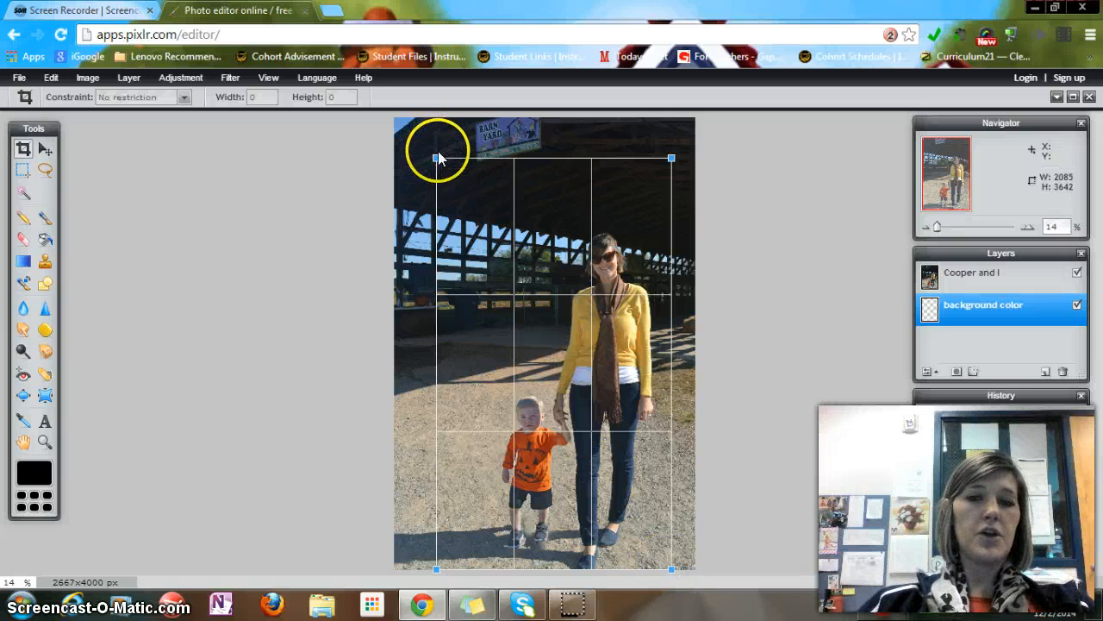
{"action": "left_click_drag", "start_coordinate": [436, 158], "coordinate": [428, 201]}
{"action": "key", "text": "Return"}
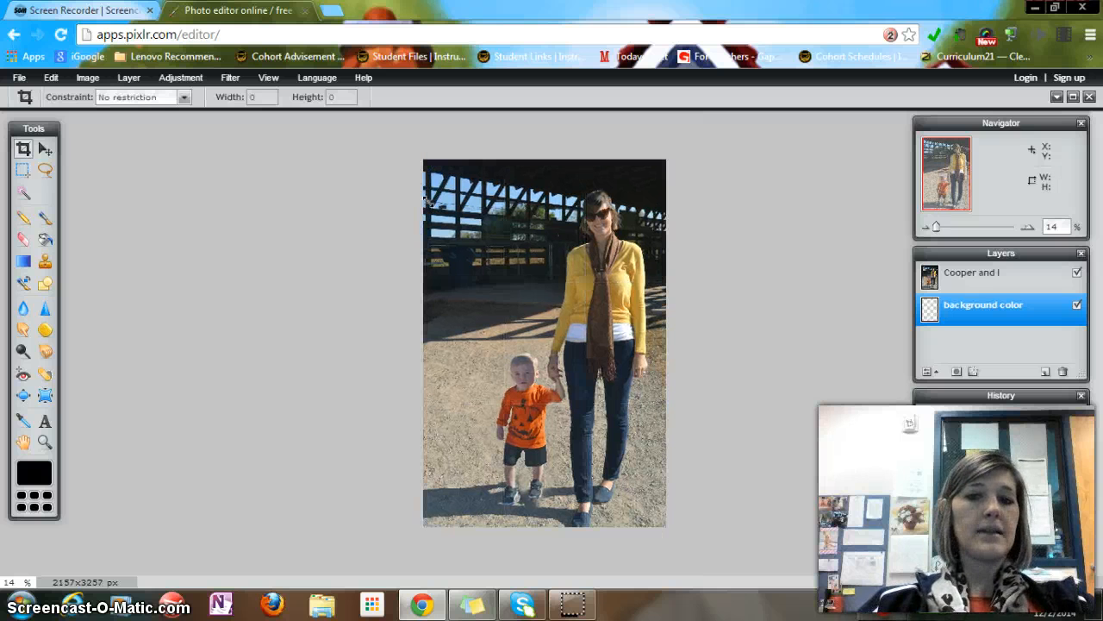
Try moving the photo layer with the Move tool, then undo the move
{"action": "left_click", "coordinate": [41, 155]}
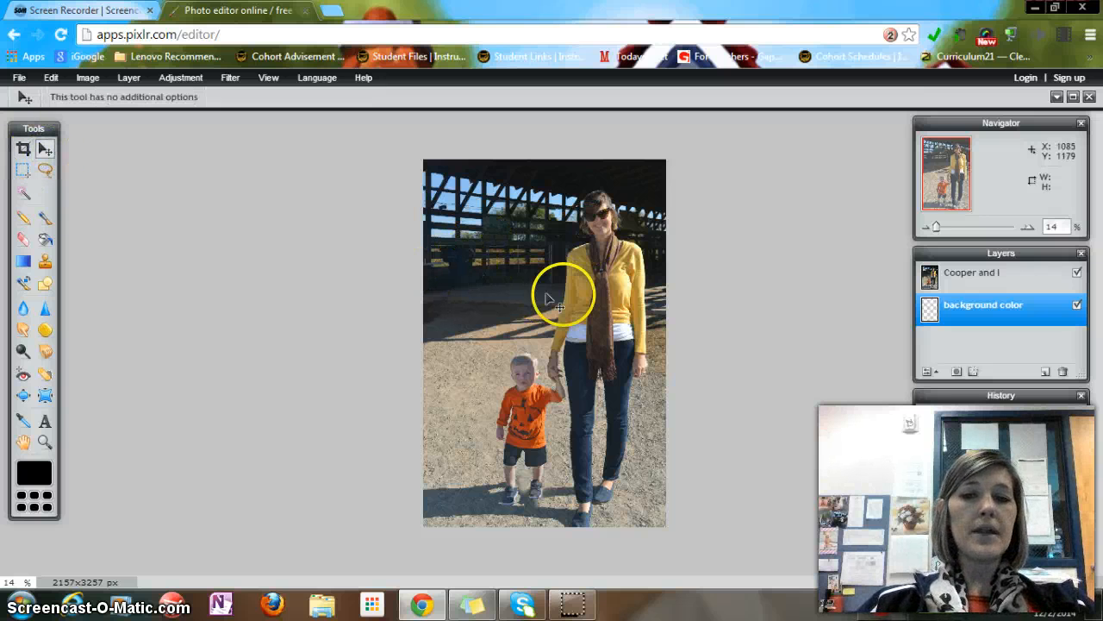
{"action": "left_click", "coordinate": [982, 272]}
{"action": "left_click_drag", "start_coordinate": [577, 254], "coordinate": [505, 226]}
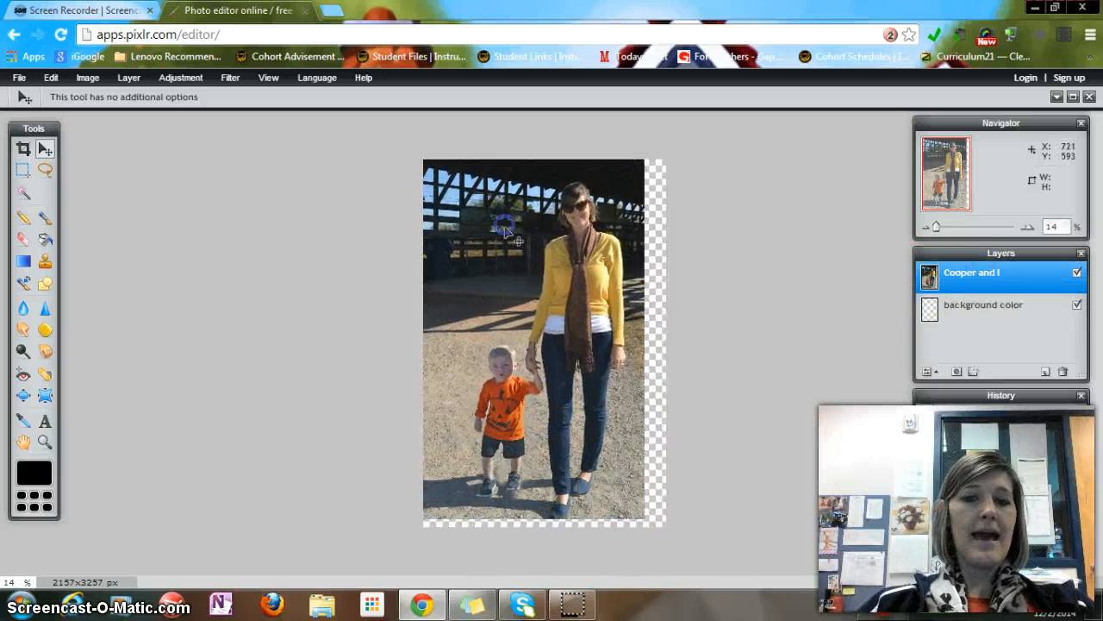
{"action": "left_click", "coordinate": [51, 77]}
{"action": "left_click", "coordinate": [69, 94]}
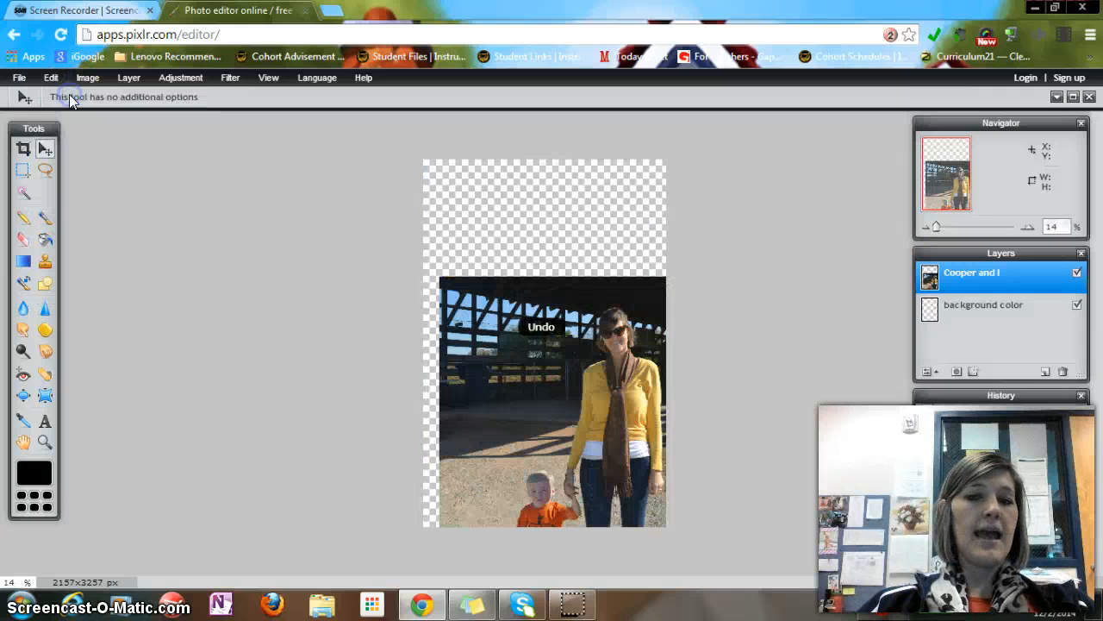
{"action": "left_click", "coordinate": [51, 77]}
{"action": "left_click", "coordinate": [63, 93]}
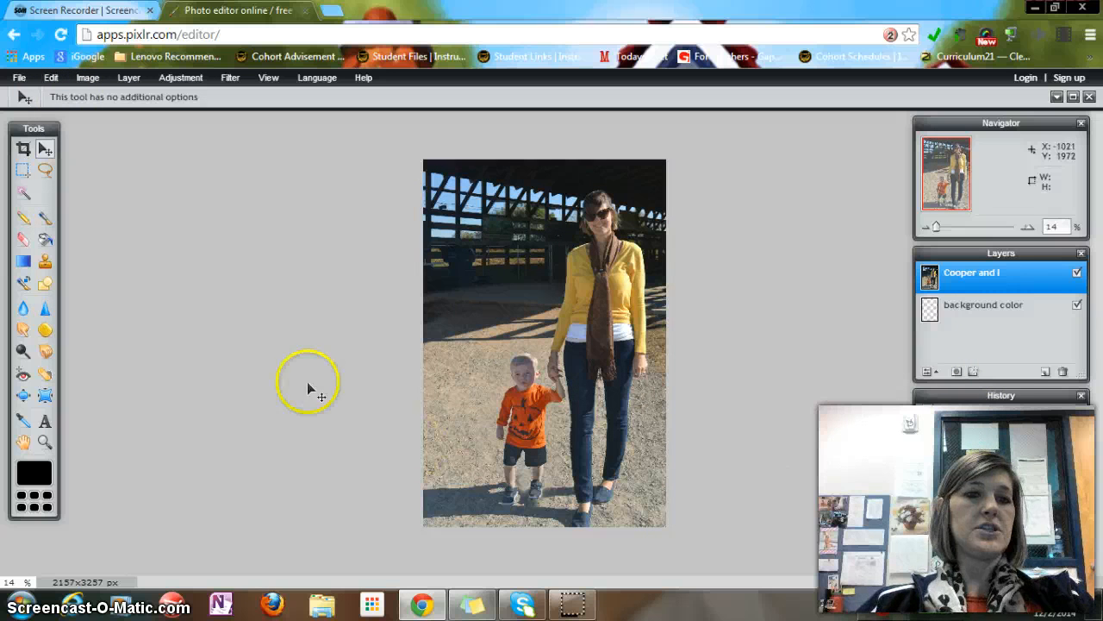
Select the upper-left background area of the photo with the Rectangular Marquee and delete it
{"action": "left_click", "coordinate": [23, 170]}
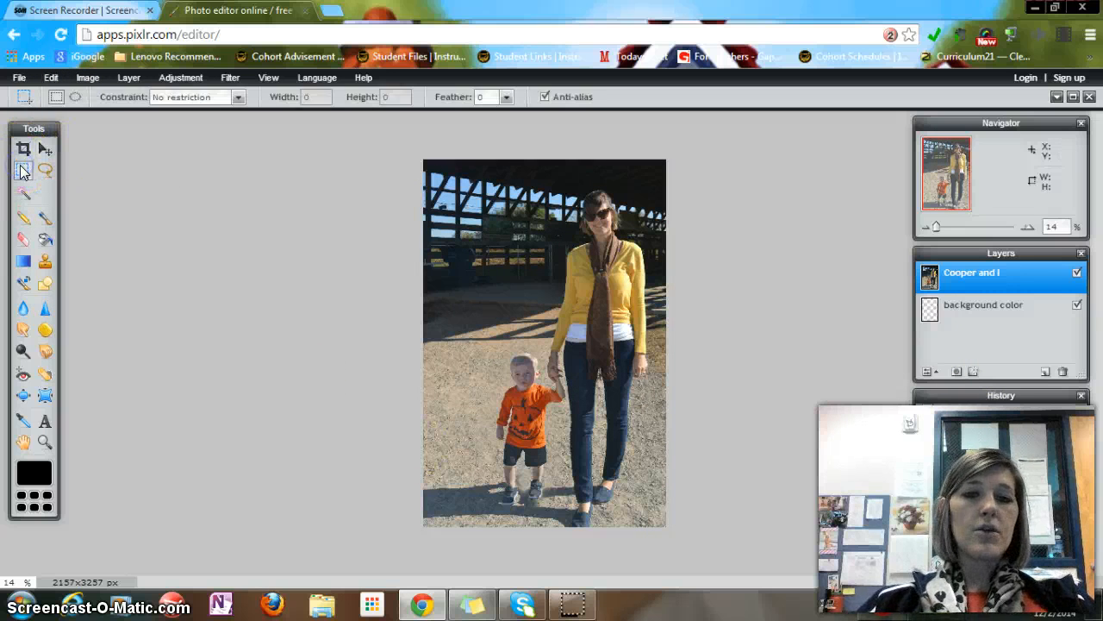
{"action": "left_click_drag", "start_coordinate": [513, 230], "coordinate": [605, 324]}
{"action": "left_click", "coordinate": [538, 387]}
{"action": "left_click_drag", "start_coordinate": [419, 158], "coordinate": [553, 318]}
{"action": "key", "text": "Delete"}
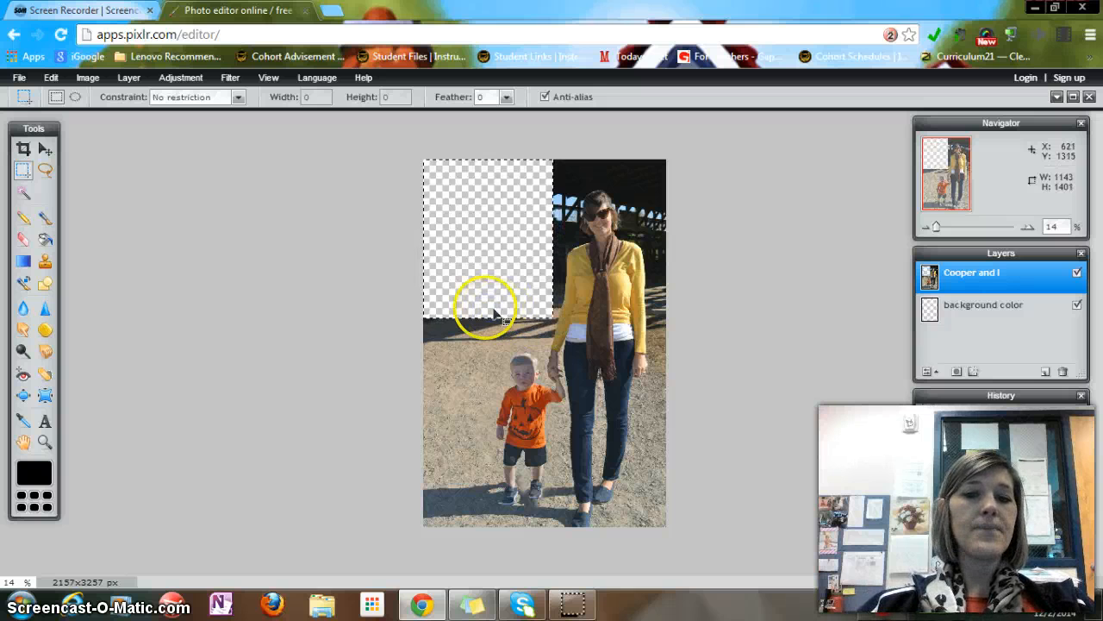
{"action": "left_click_drag", "start_coordinate": [438, 306], "coordinate": [444, 324]}
{"action": "left_click_drag", "start_coordinate": [501, 351], "coordinate": [490, 280]}
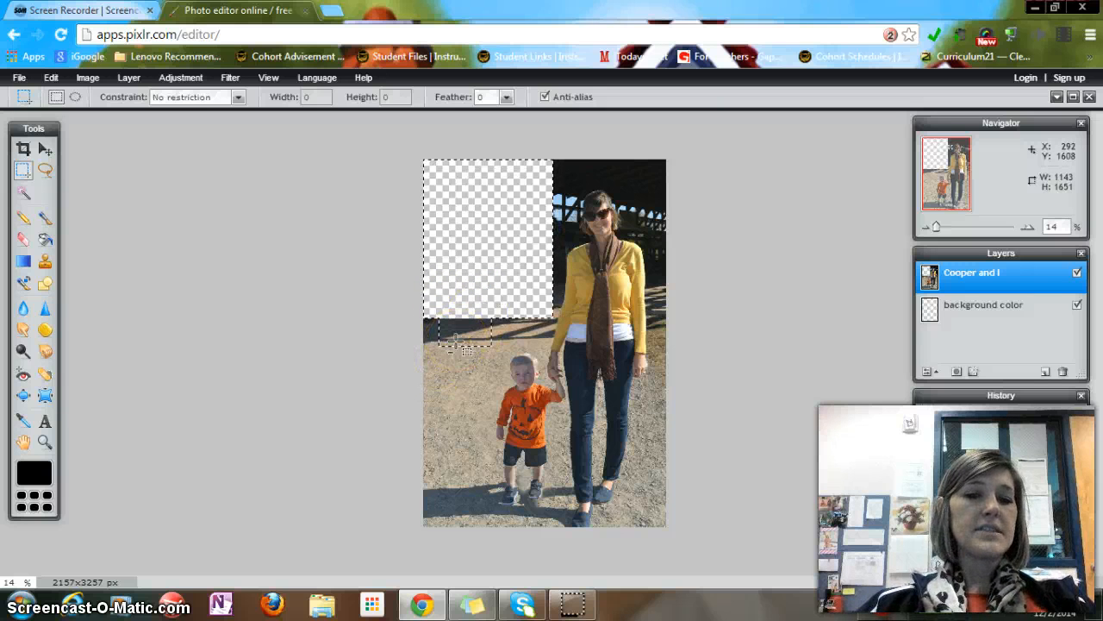
{"action": "left_click_drag", "start_coordinate": [433, 294], "coordinate": [498, 364]}
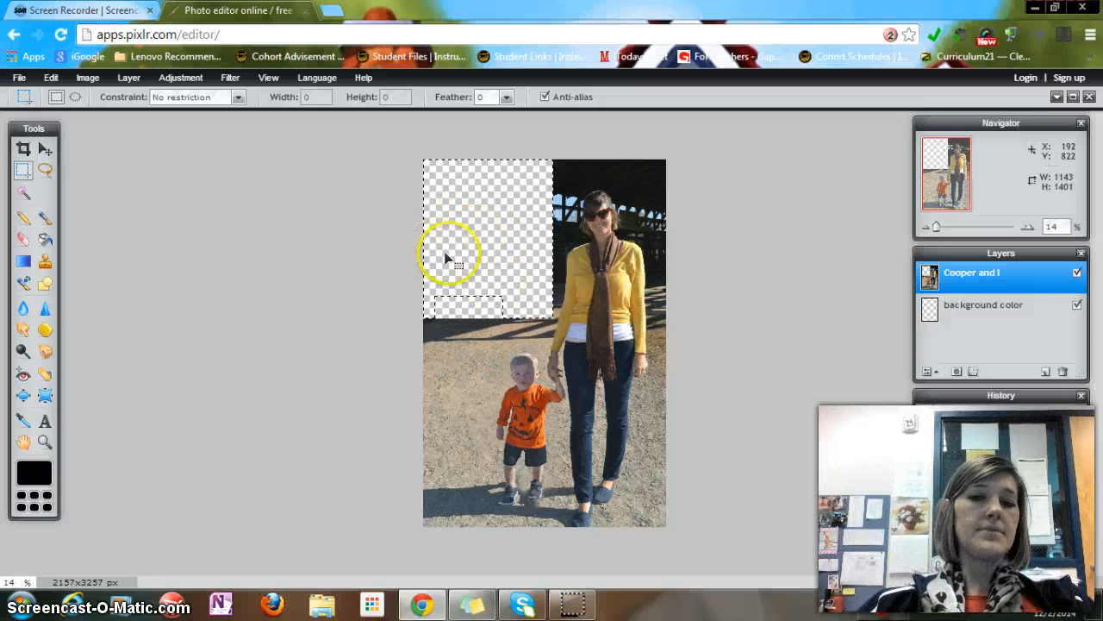
{"action": "key", "text": "ctrl+d"}
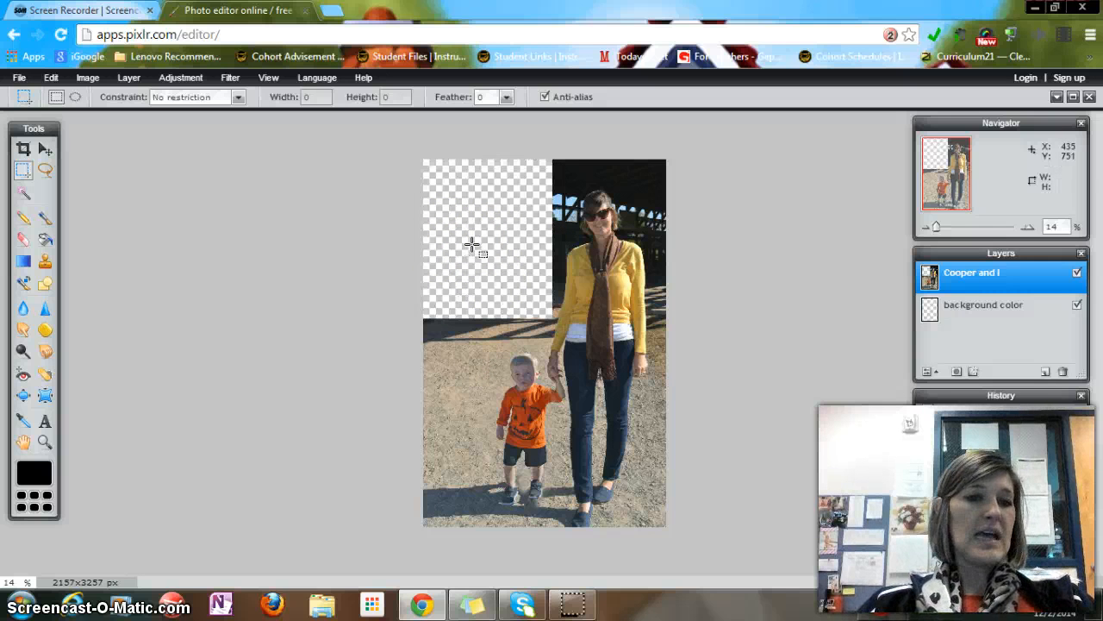
Outline the lower-left background beside the child with the Lasso, delete it and deselect
{"action": "left_click", "coordinate": [49, 166]}
{"action": "mouse_move", "coordinate": [458, 298]}
{"action": "left_mouse_down"}
{"action": "mouse_move", "coordinate": [463, 291]}
{"action": "mouse_move", "coordinate": [364, 429]}
{"action": "left_mouse_up"}
{"action": "left_click_drag", "start_coordinate": [391, 525], "coordinate": [434, 545]}
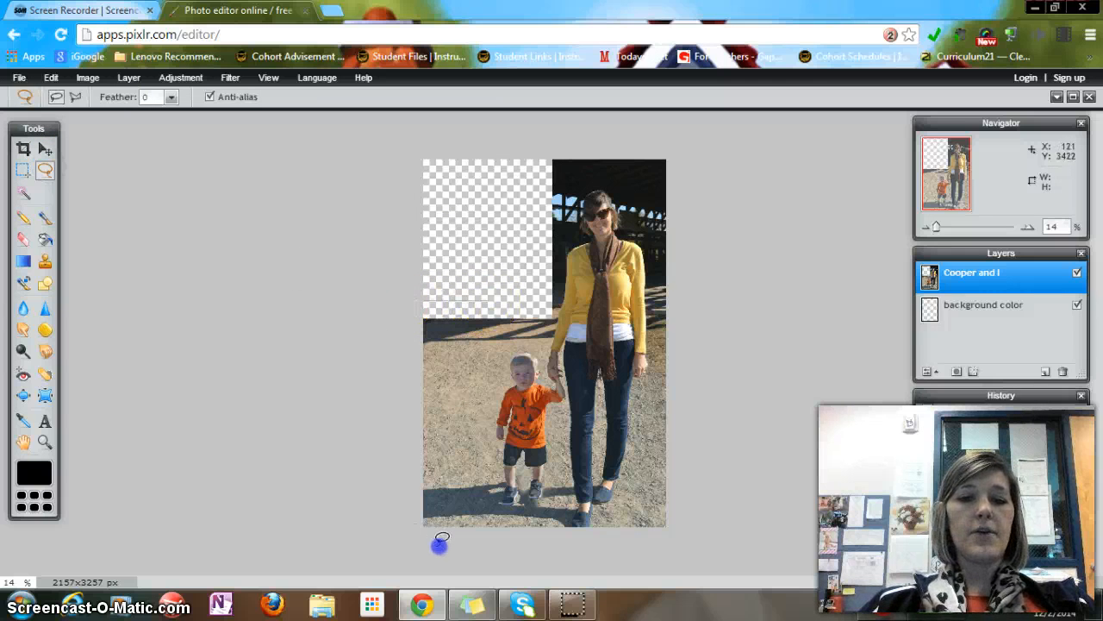
{"action": "left_click_drag", "start_coordinate": [523, 293], "coordinate": [491, 288]}
{"action": "key", "text": "Delete"}
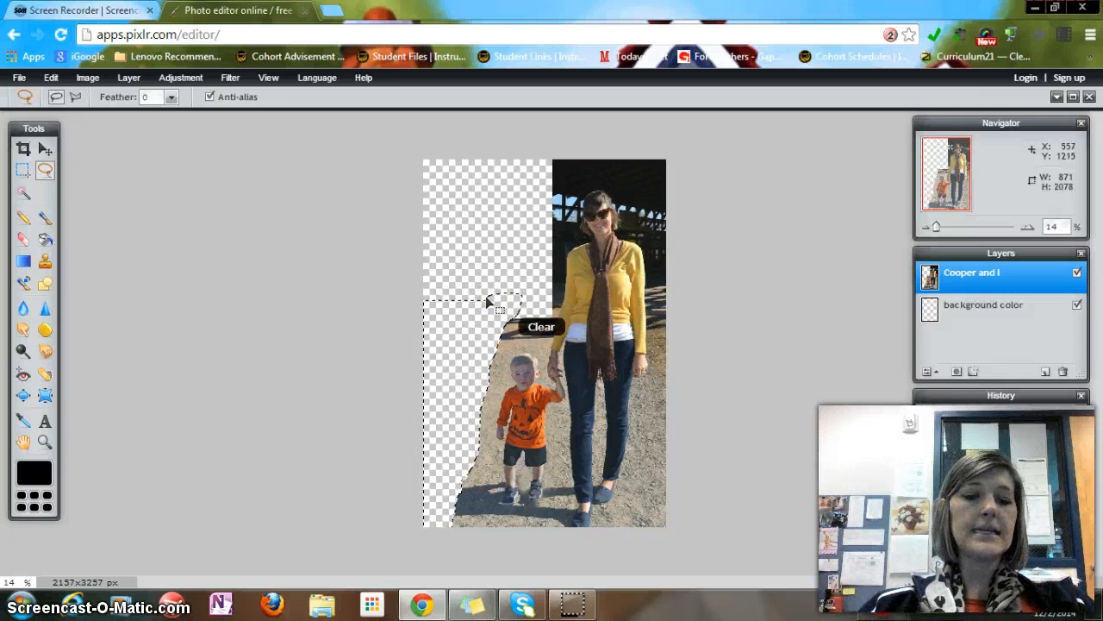
{"action": "left_click", "coordinate": [141, 212]}
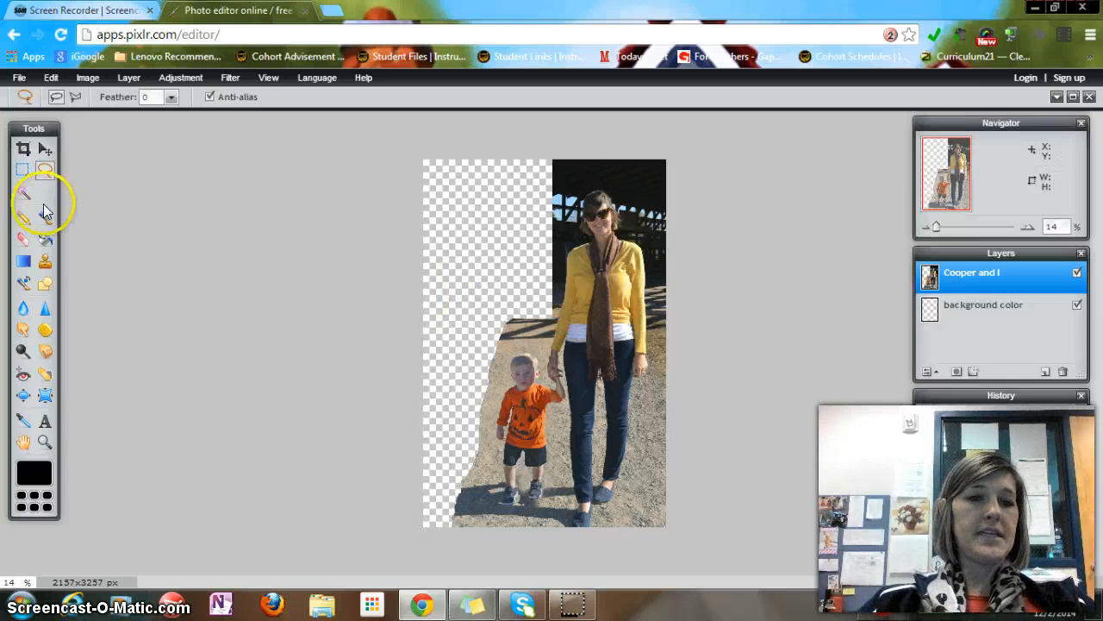
Set the Magic Wand tolerance to 50 and select the dark barn area behind the woman
{"action": "left_click", "coordinate": [22, 196]}
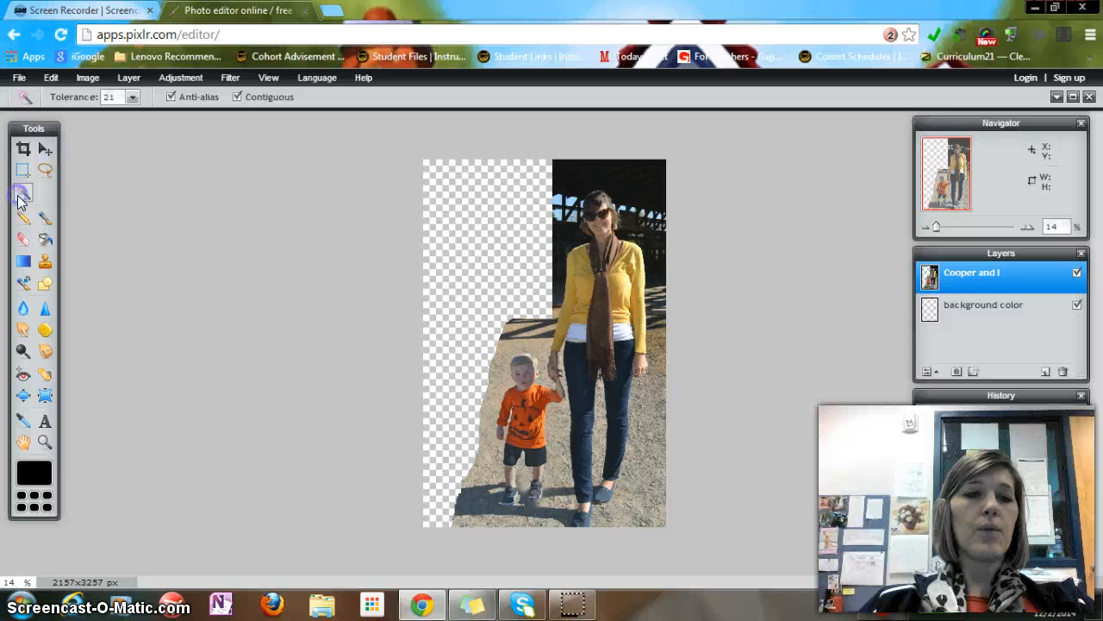
{"action": "double_click", "coordinate": [119, 97]}
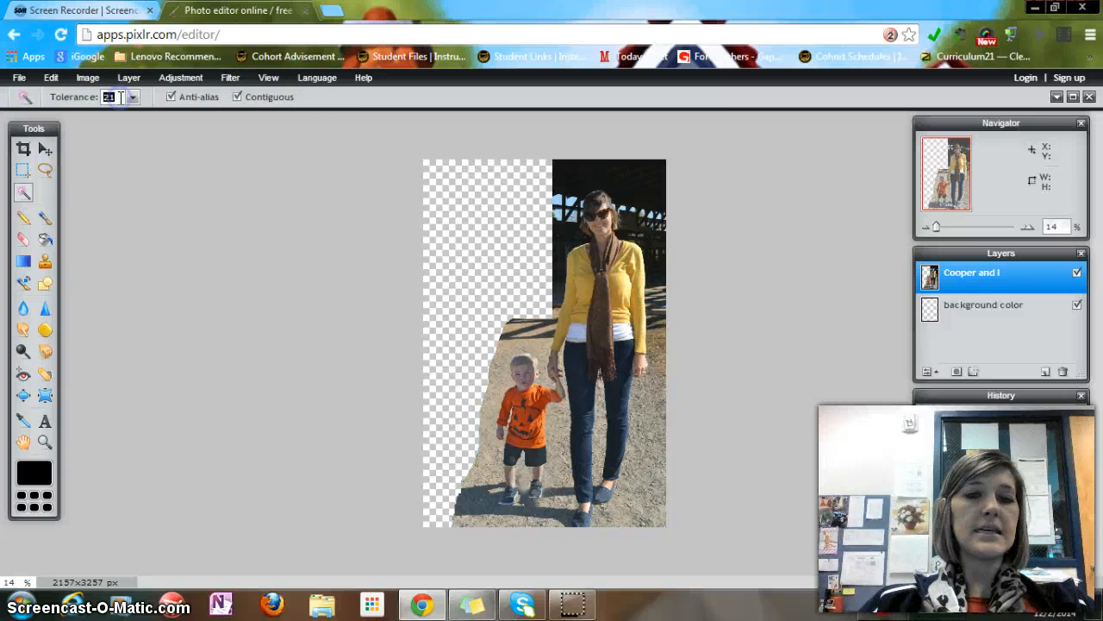
{"action": "type", "text": "50"}
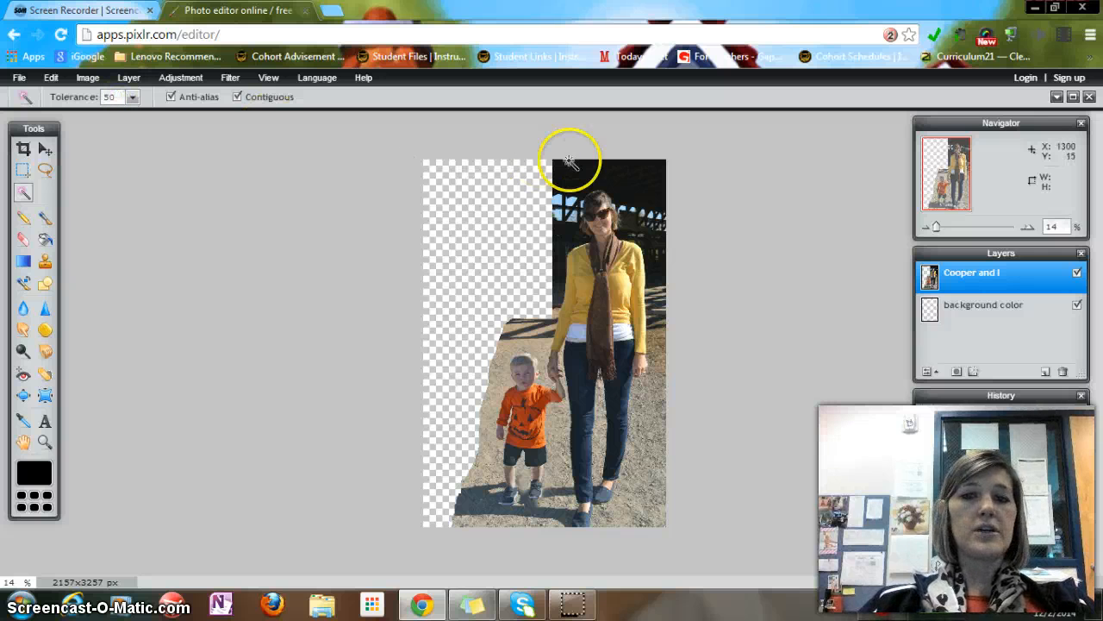
{"action": "left_click", "coordinate": [635, 185]}
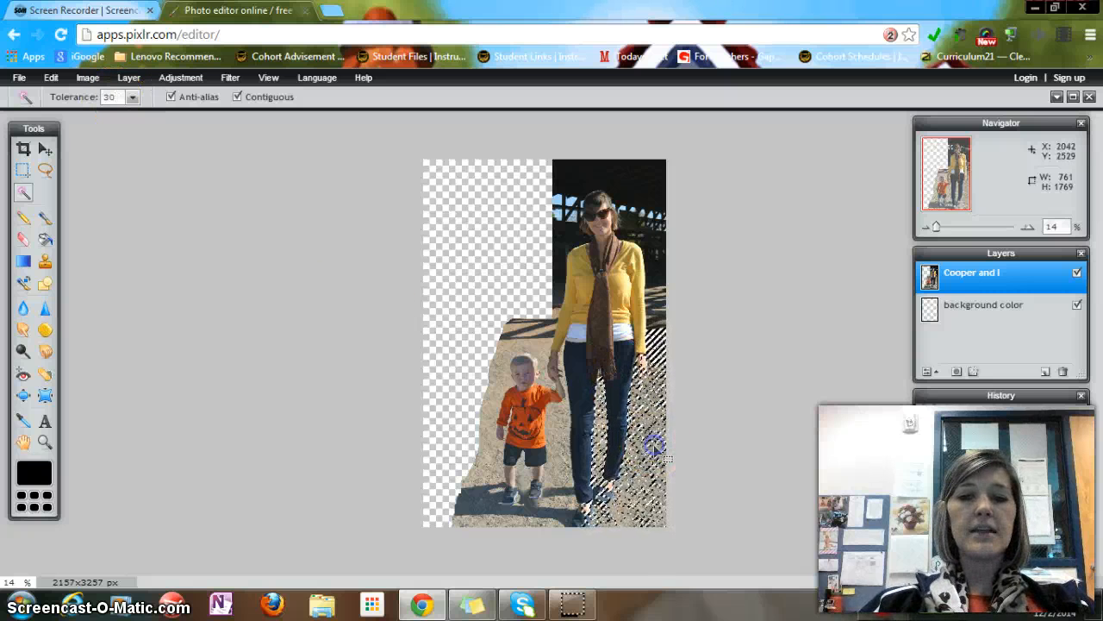
{"action": "key", "text": "ctrl+d"}
{"action": "left_click", "coordinate": [635, 470]}
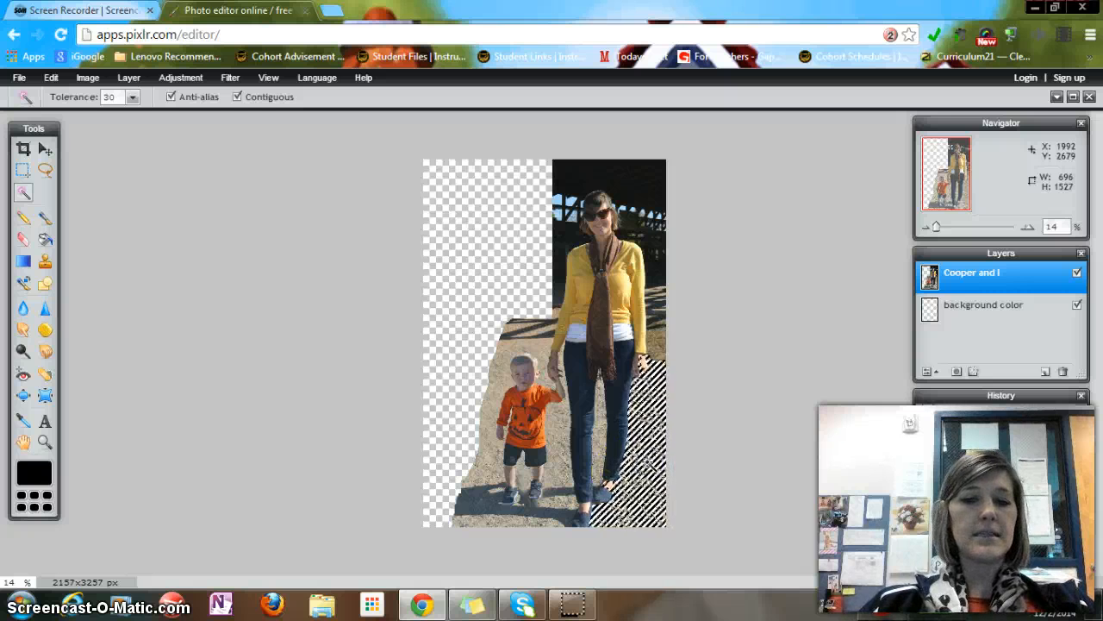
{"action": "left_click", "coordinate": [632, 404]}
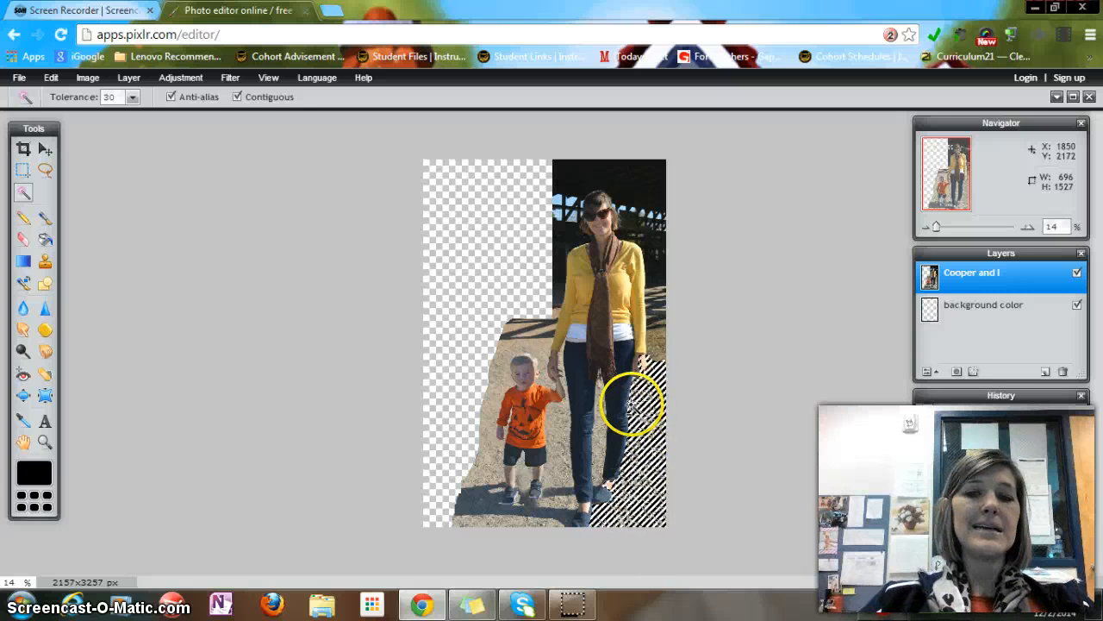
{"action": "key", "text": "ctrl+d"}
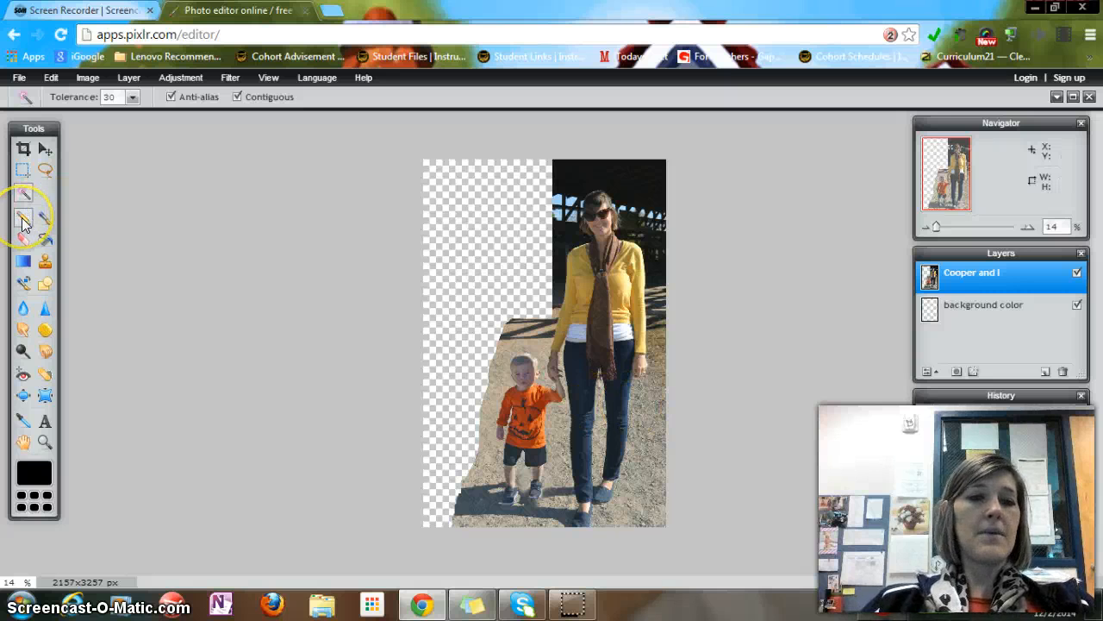
Erase the dark barn background around the woman's head with the Eraser at a 510 px brush diameter
{"action": "left_click", "coordinate": [62, 238]}
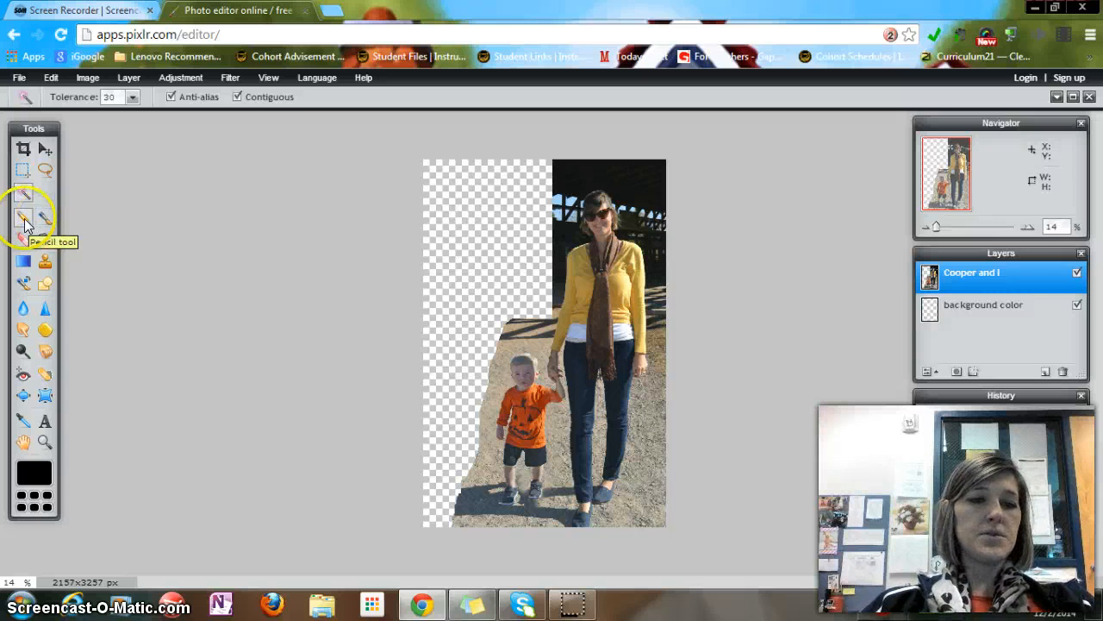
{"action": "left_click", "coordinate": [31, 247]}
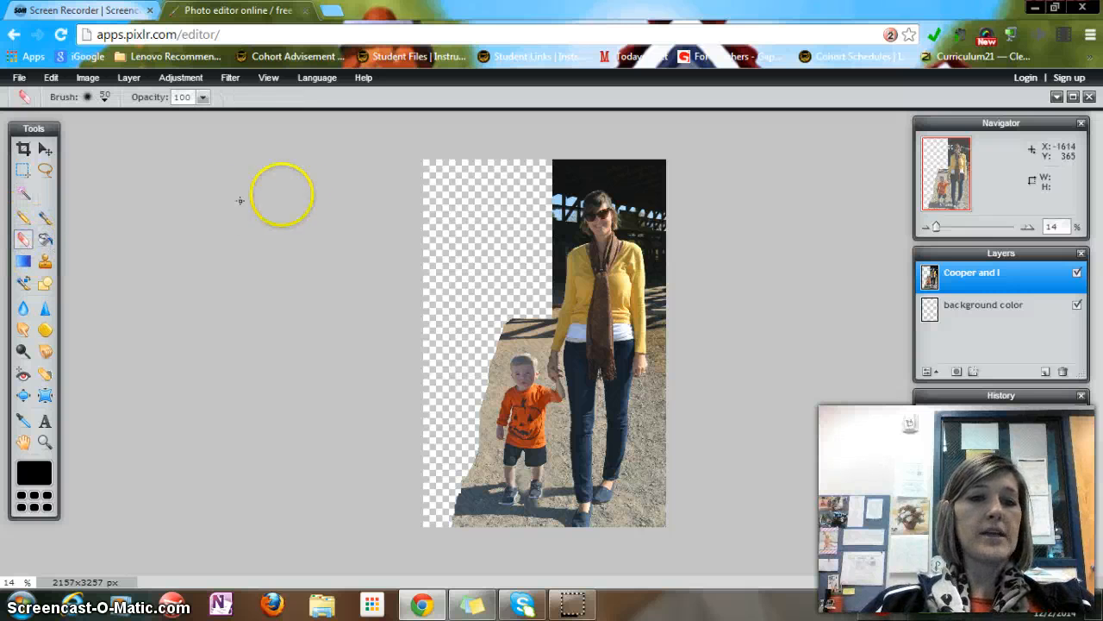
{"action": "left_click", "coordinate": [104, 96]}
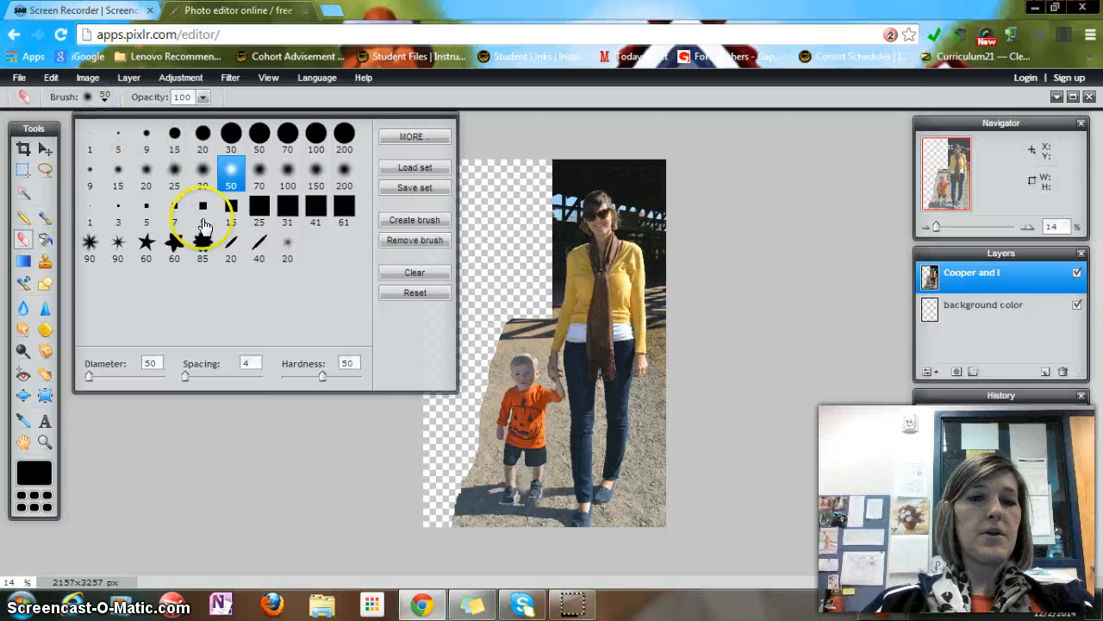
{"action": "left_click_drag", "start_coordinate": [96, 377], "coordinate": [125, 379]}
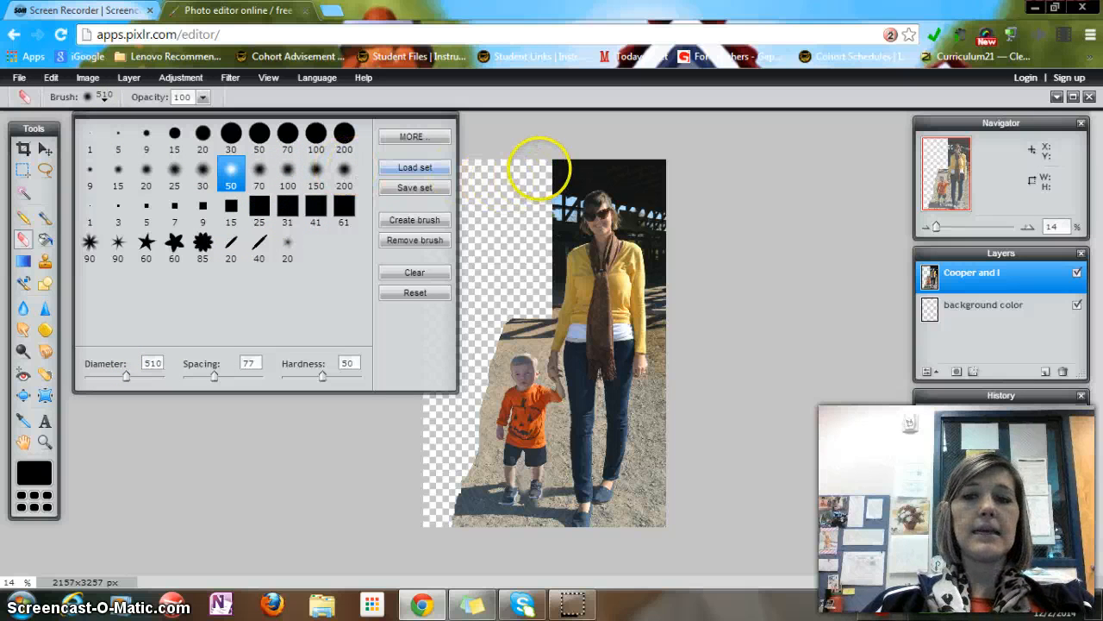
{"action": "left_click", "coordinate": [591, 166]}
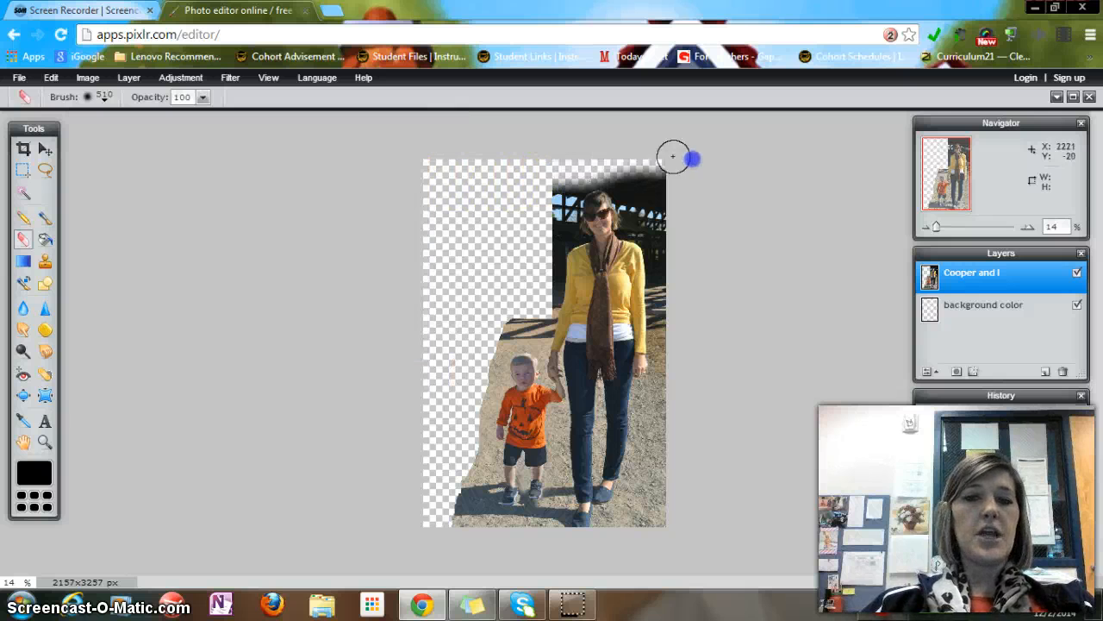
{"action": "mouse_move", "coordinate": [642, 163]}
{"action": "left_mouse_down"}
{"action": "mouse_move", "coordinate": [677, 230]}
{"action": "mouse_move", "coordinate": [624, 183]}
{"action": "mouse_move", "coordinate": [654, 200]}
{"action": "mouse_move", "coordinate": [649, 162]}
{"action": "mouse_move", "coordinate": [658, 172]}
{"action": "mouse_move", "coordinate": [677, 259]}
{"action": "left_mouse_up"}
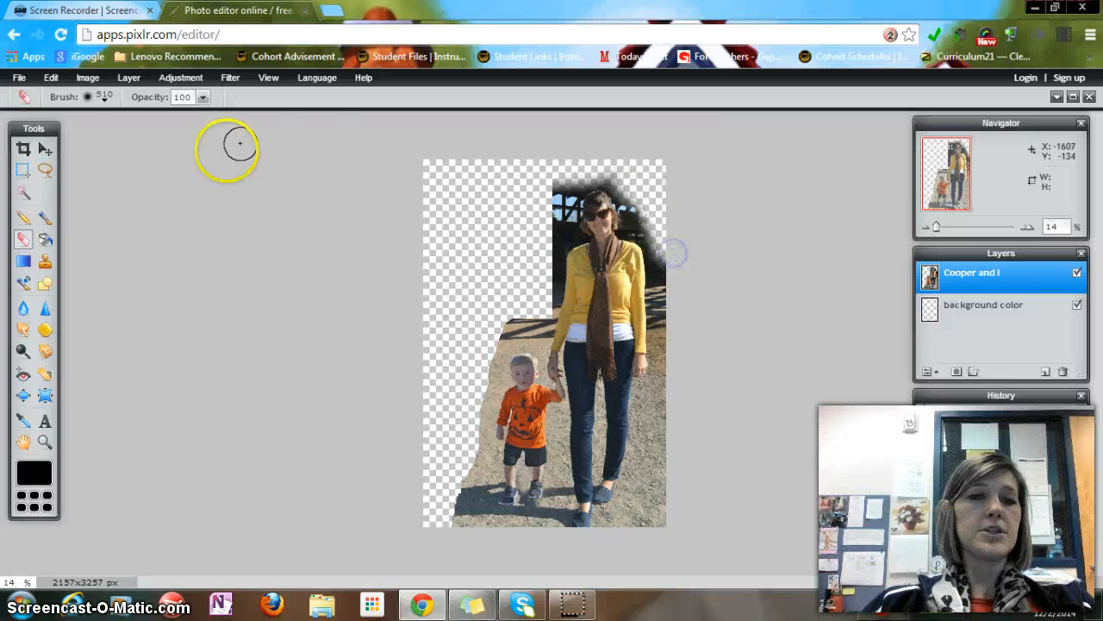
Erase the remaining gravel background around the woman and child, leaving a soft edge around them
{"action": "left_click", "coordinate": [91, 97]}
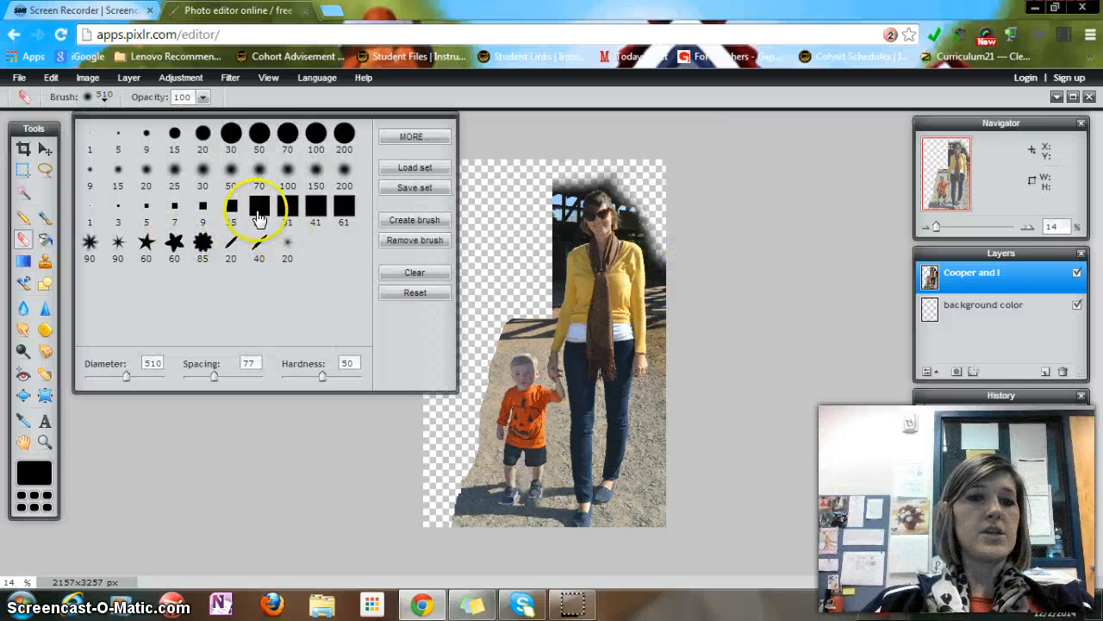
{"action": "left_click", "coordinate": [136, 101]}
{"action": "mouse_move", "coordinate": [657, 434]}
{"action": "left_mouse_down"}
{"action": "mouse_move", "coordinate": [654, 540]}
{"action": "mouse_move", "coordinate": [643, 521]}
{"action": "mouse_move", "coordinate": [620, 524]}
{"action": "mouse_move", "coordinate": [645, 500]}
{"action": "mouse_move", "coordinate": [667, 382]}
{"action": "mouse_move", "coordinate": [662, 254]}
{"action": "mouse_move", "coordinate": [615, 175]}
{"action": "mouse_move", "coordinate": [569, 171]}
{"action": "mouse_move", "coordinate": [551, 201]}
{"action": "mouse_move", "coordinate": [541, 294]}
{"action": "mouse_move", "coordinate": [499, 328]}
{"action": "mouse_move", "coordinate": [475, 381]}
{"action": "mouse_move", "coordinate": [456, 510]}
{"action": "mouse_move", "coordinate": [460, 549]}
{"action": "mouse_move", "coordinate": [473, 490]}
{"action": "mouse_move", "coordinate": [480, 535]}
{"action": "mouse_move", "coordinate": [536, 528]}
{"action": "left_mouse_up"}
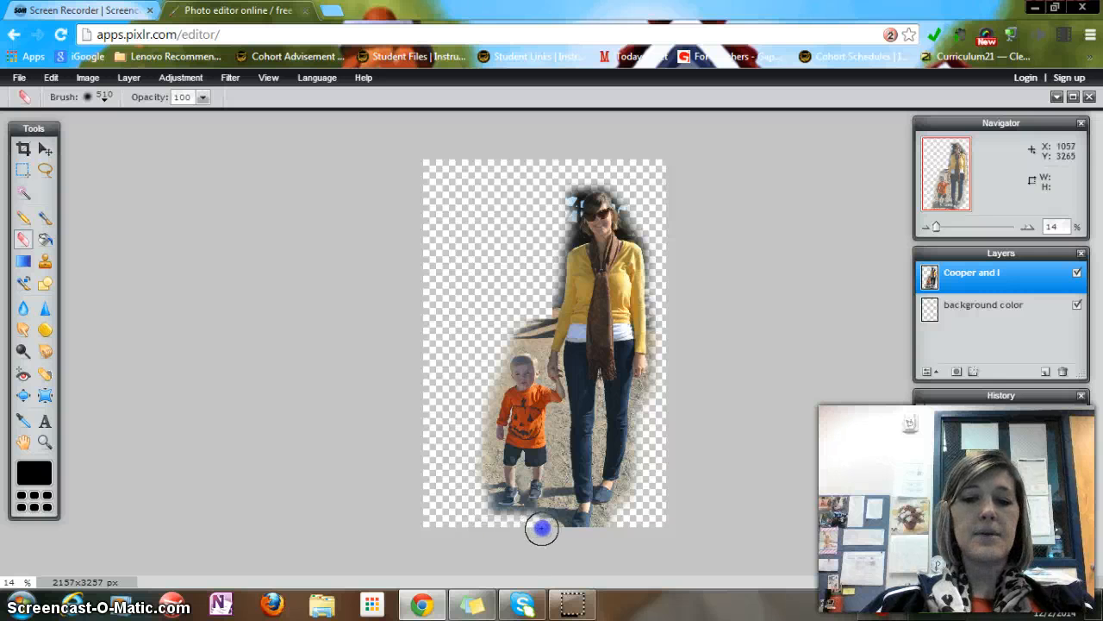
{"action": "left_click", "coordinate": [525, 325]}
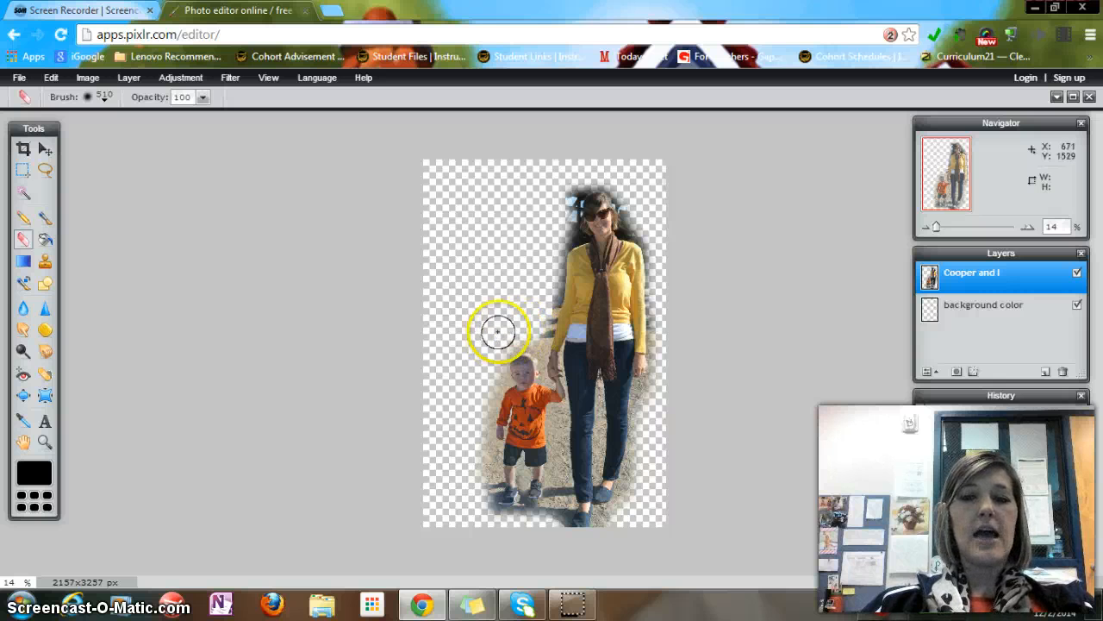
Fill the background color layer with the red colour b02e2e using the Paint Bucket
{"action": "left_click", "coordinate": [46, 240]}
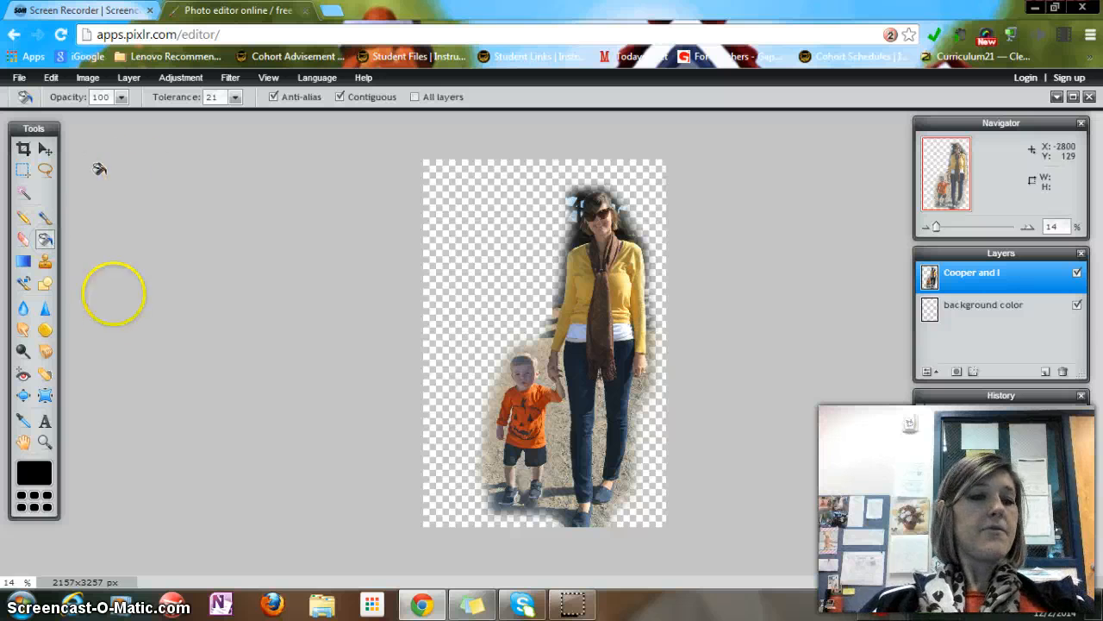
{"action": "left_click", "coordinate": [34, 473]}
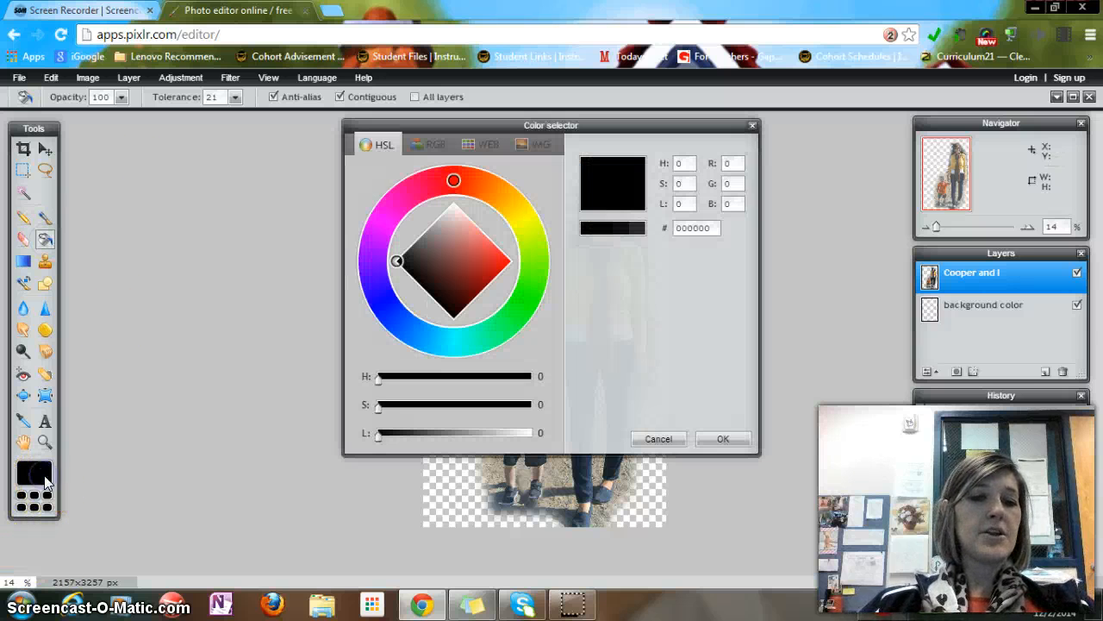
{"action": "left_click", "coordinate": [480, 264]}
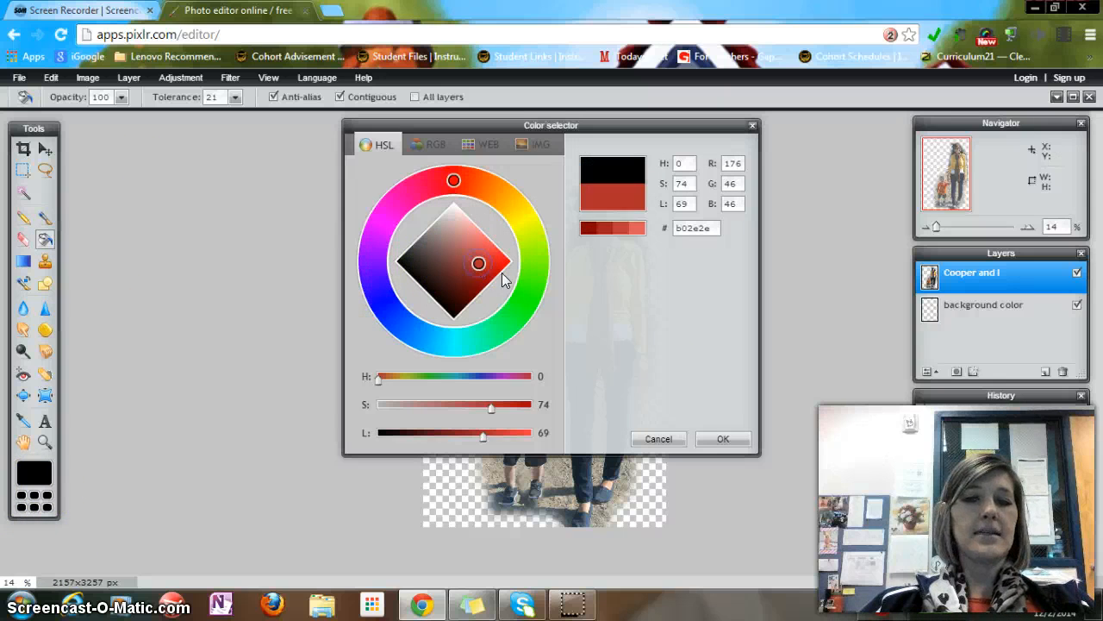
{"action": "left_click", "coordinate": [721, 439]}
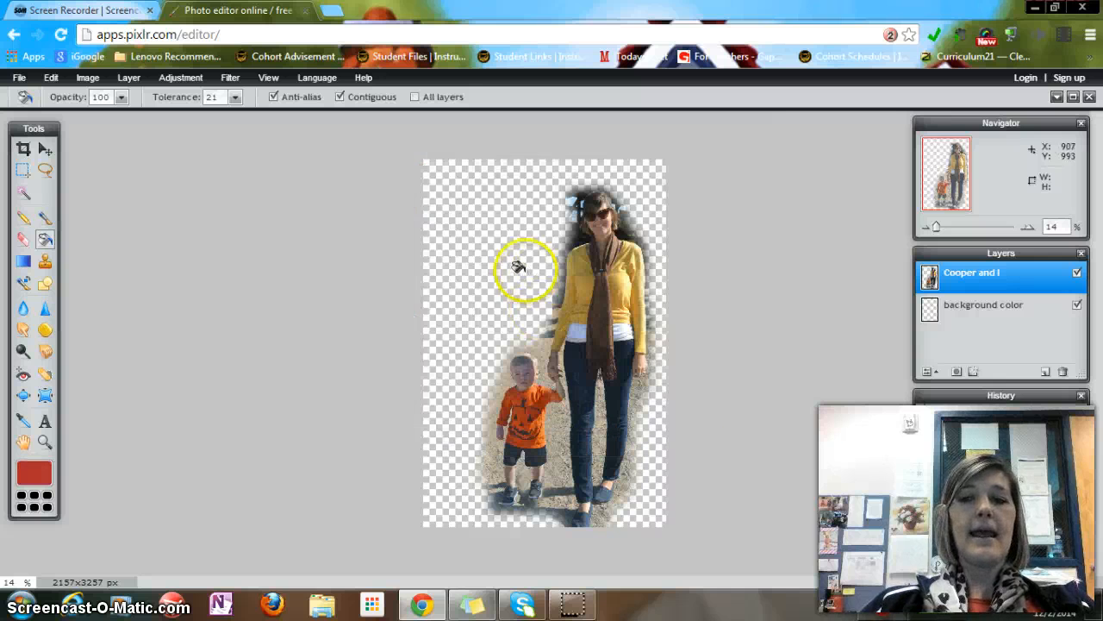
{"action": "left_click", "coordinate": [943, 306]}
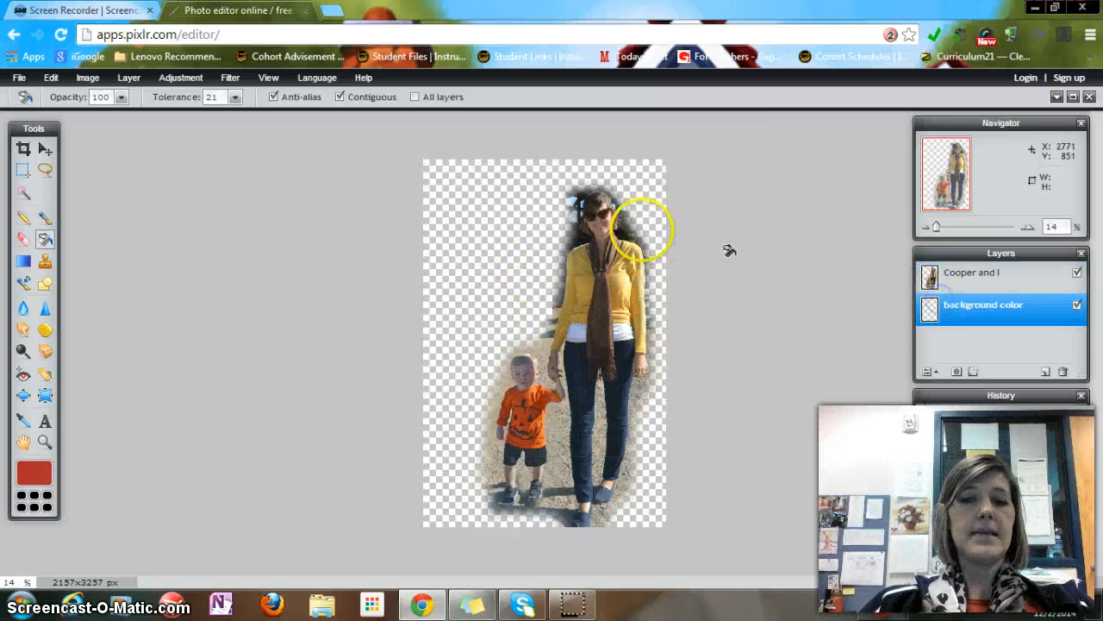
{"action": "left_click", "coordinate": [462, 234]}
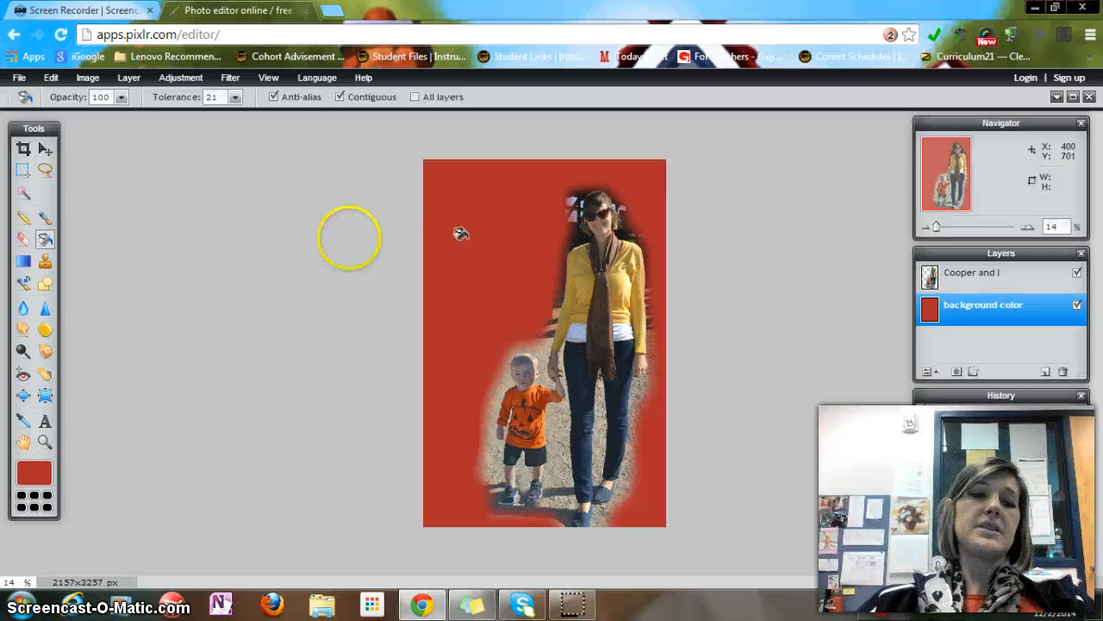
Undo the red fill of the background color layer
{"action": "left_click", "coordinate": [24, 265]}
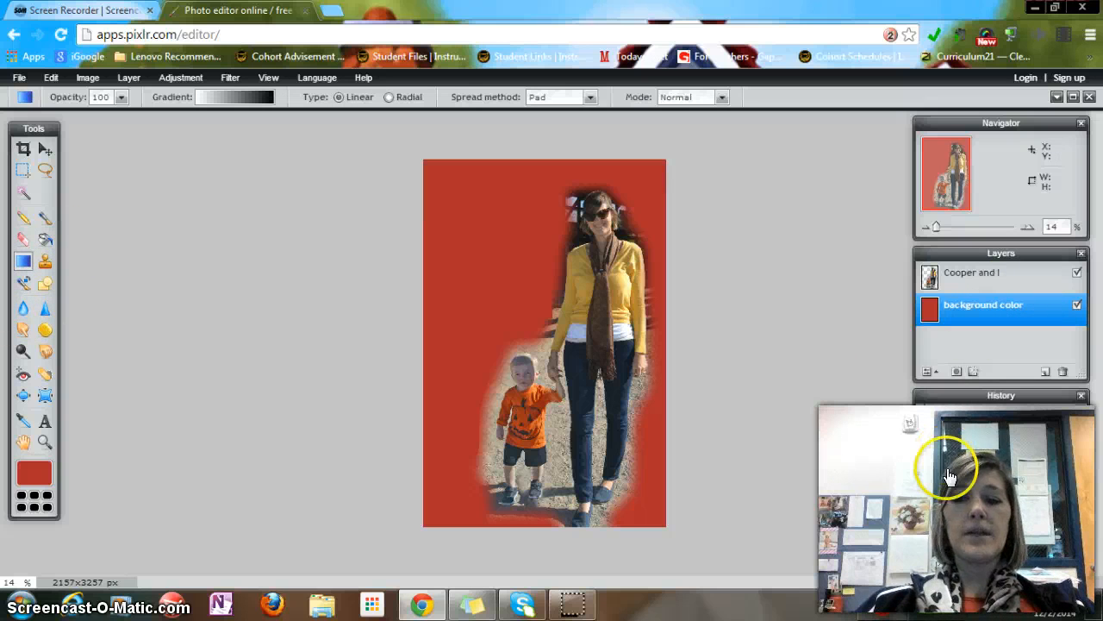
{"action": "key", "text": "ctrl+z"}
Set the gradient's start colour to 805c5c in the gradient editor
{"action": "left_click", "coordinate": [220, 96]}
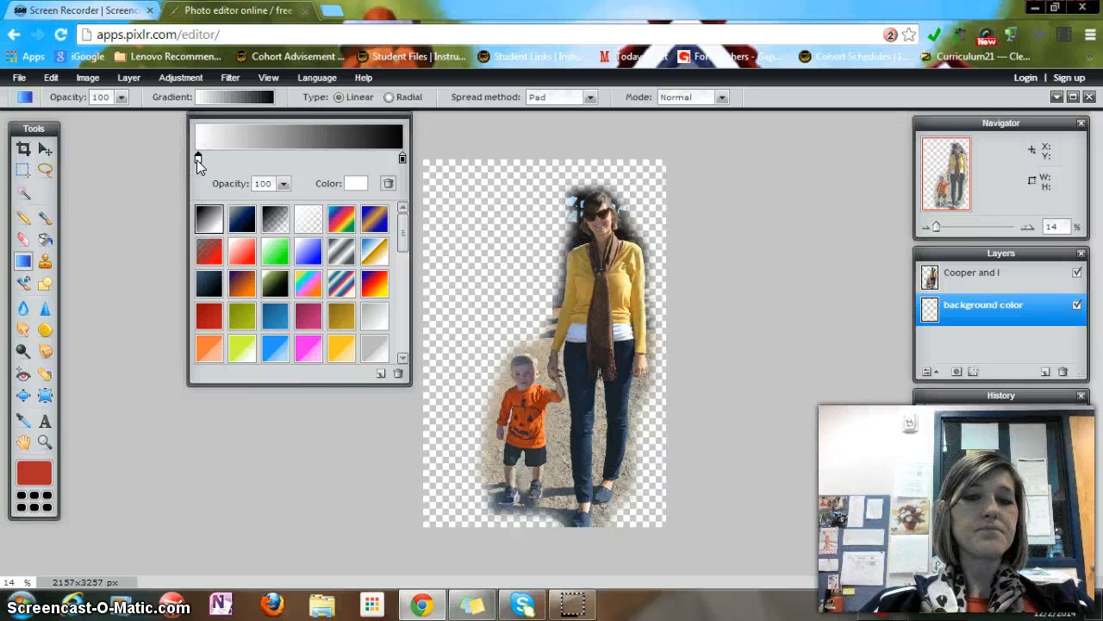
{"action": "left_click", "coordinate": [356, 183]}
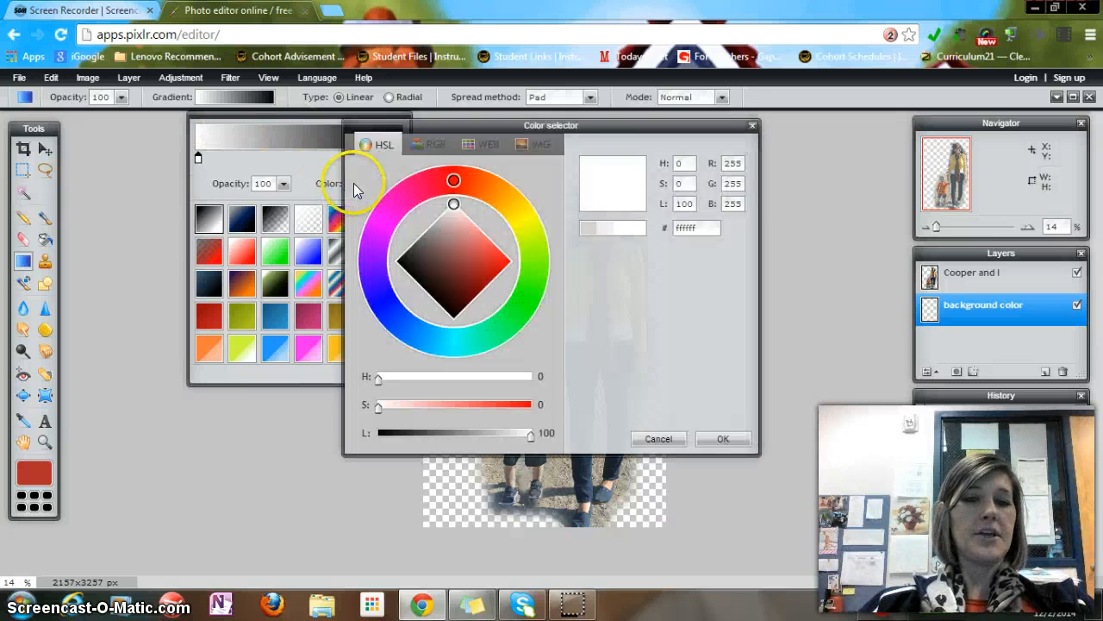
{"action": "mouse_move", "coordinate": [453, 226]}
{"action": "left_mouse_down"}
{"action": "mouse_move", "coordinate": [451, 253]}
{"action": "mouse_move", "coordinate": [441, 249]}
{"action": "left_mouse_up"}
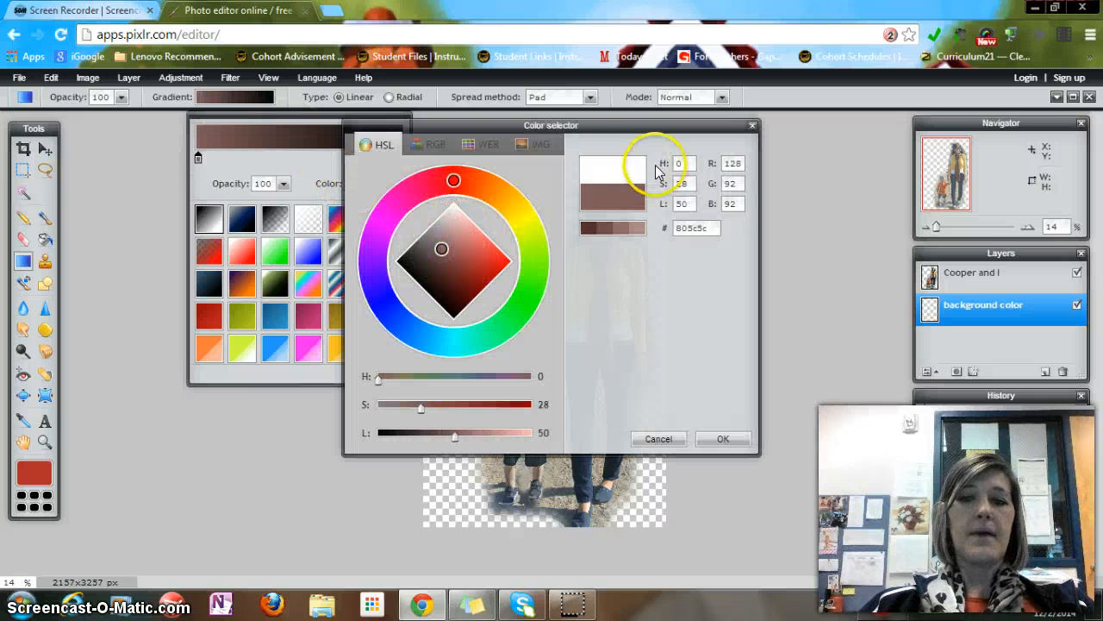
{"action": "left_click", "coordinate": [722, 439]}
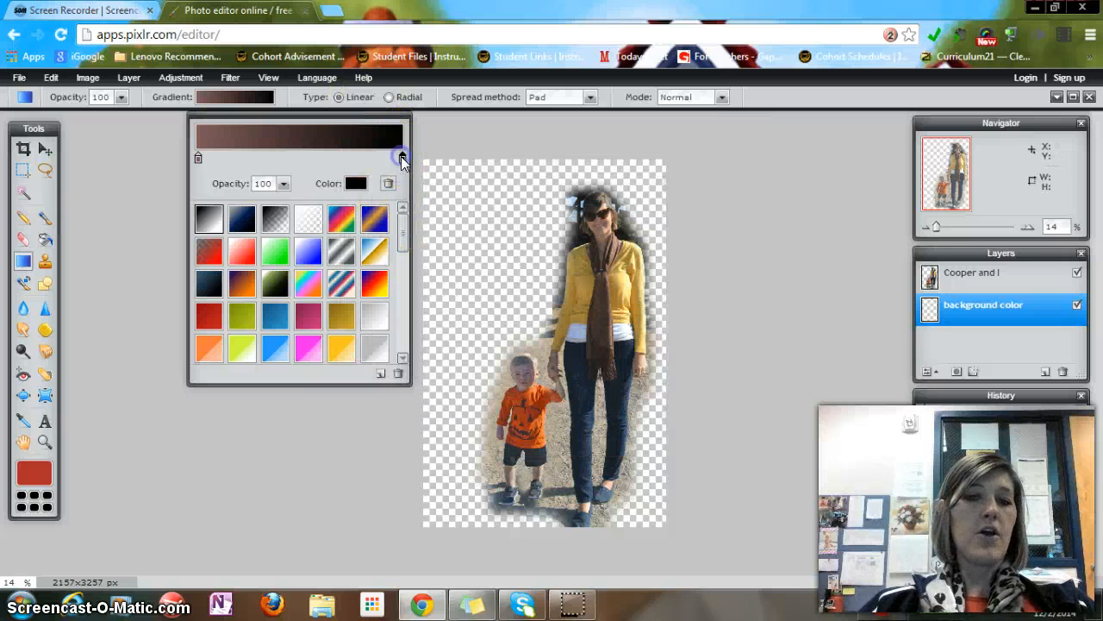
{"action": "left_click", "coordinate": [351, 188]}
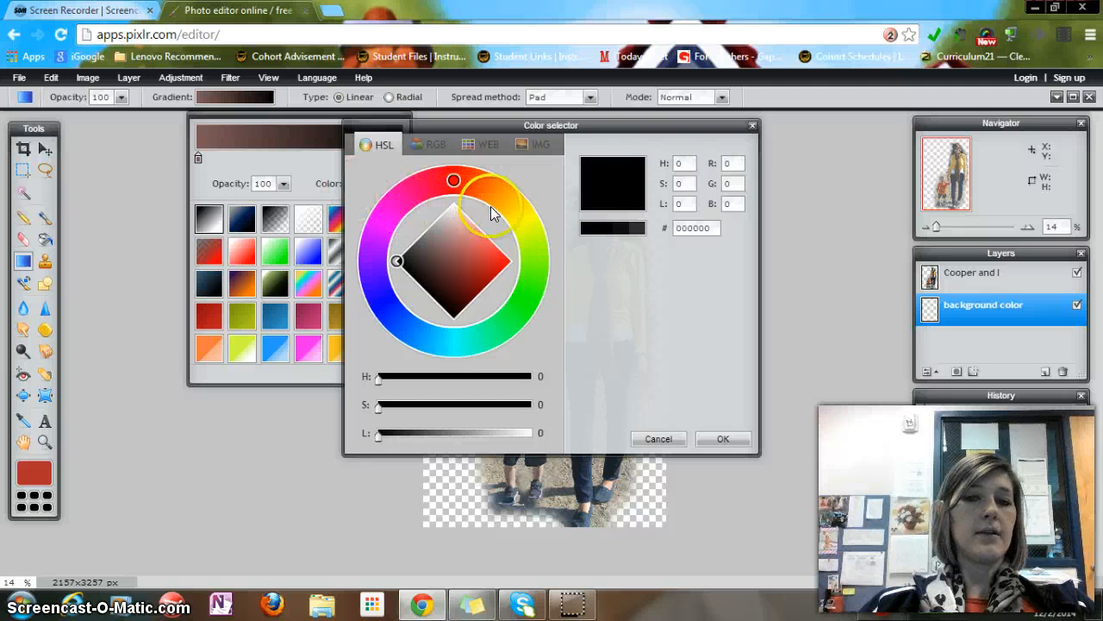
{"action": "left_click", "coordinate": [398, 241]}
{"action": "mouse_move", "coordinate": [398, 240]}
{"action": "left_mouse_down"}
{"action": "mouse_move", "coordinate": [382, 296]}
{"action": "mouse_move", "coordinate": [394, 315]}
{"action": "mouse_move", "coordinate": [401, 253]}
{"action": "mouse_move", "coordinate": [497, 264]}
{"action": "left_mouse_up"}
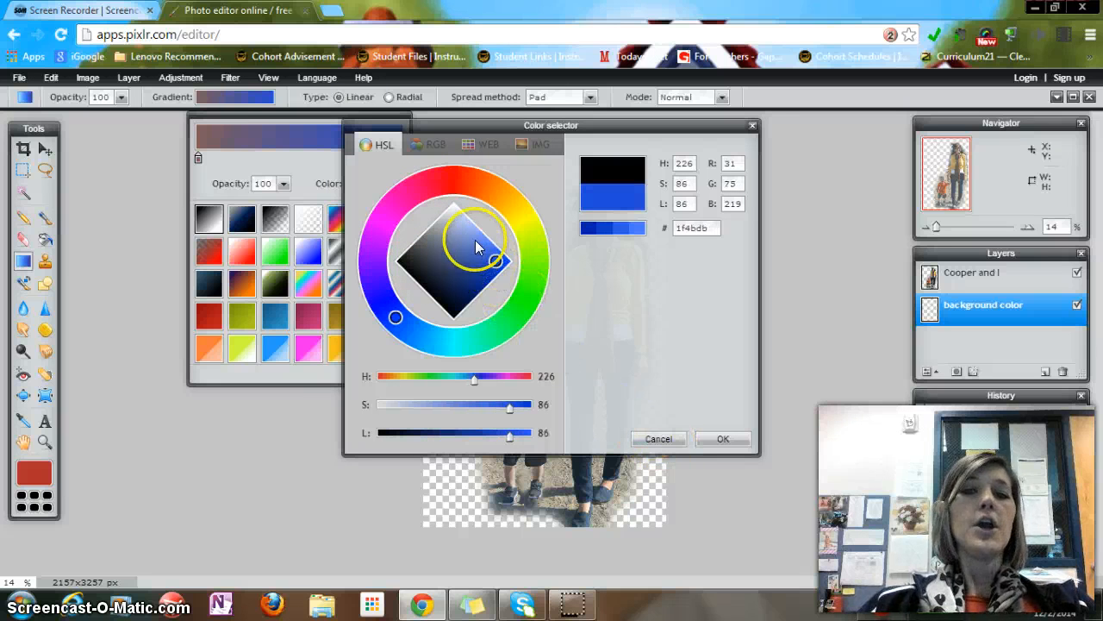
{"action": "left_click", "coordinate": [428, 145]}
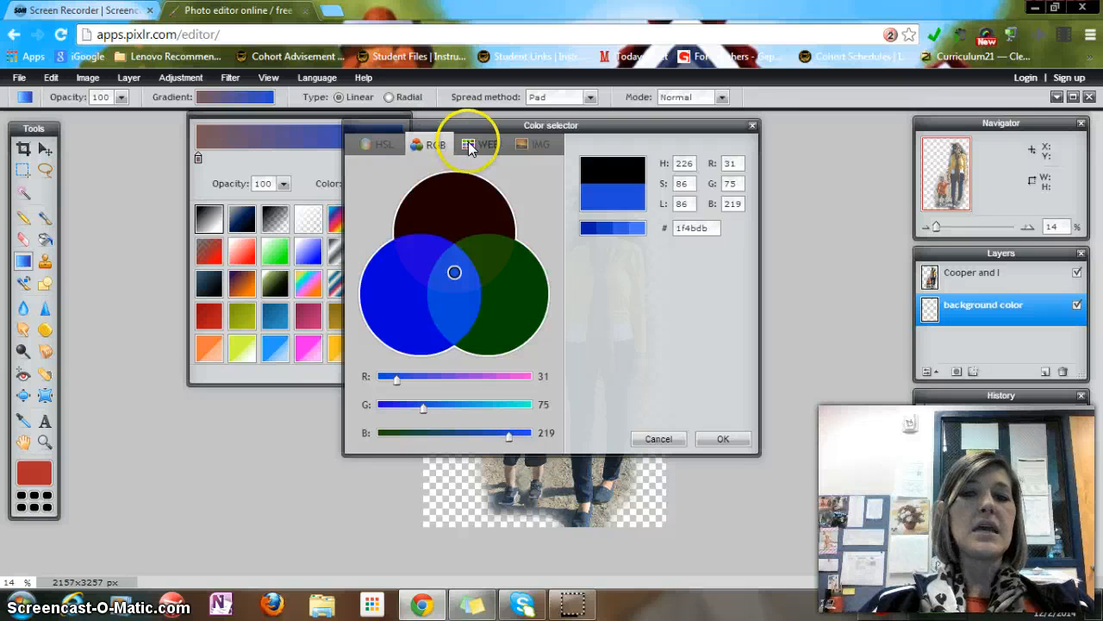
{"action": "left_click", "coordinate": [481, 146]}
{"action": "left_click", "coordinate": [448, 286]}
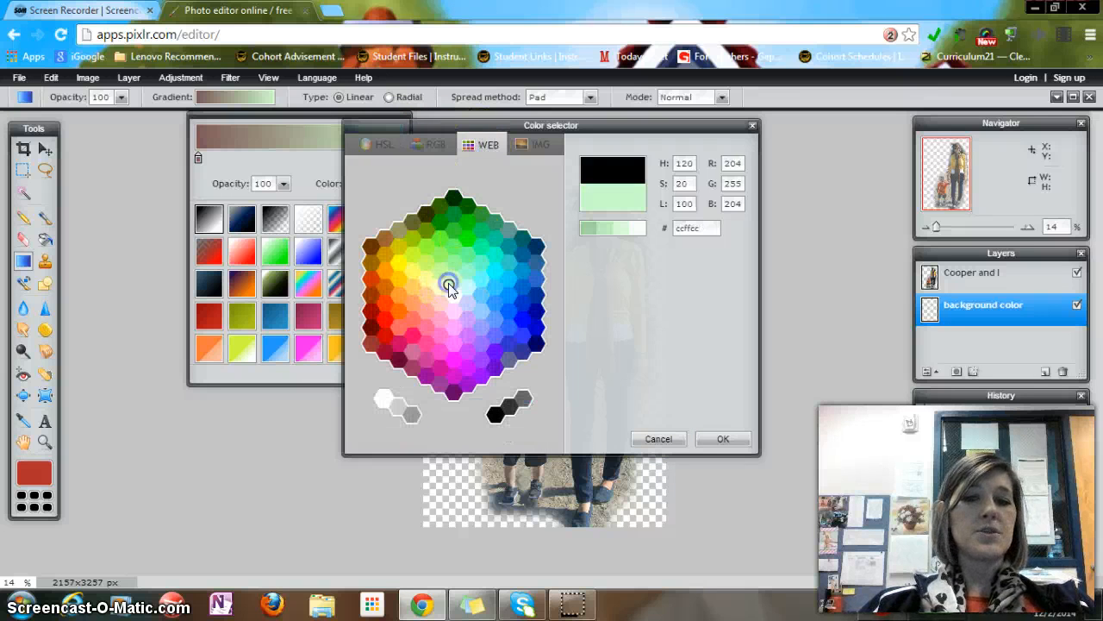
{"action": "left_click", "coordinate": [538, 145]}
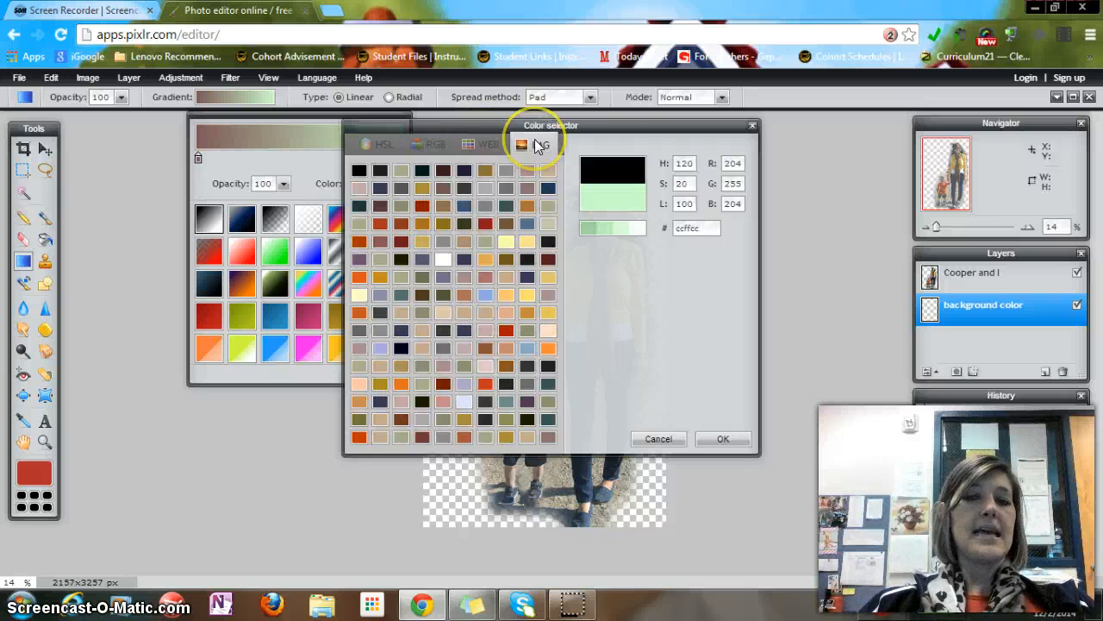
{"action": "left_click", "coordinate": [528, 189]}
{"action": "left_click", "coordinate": [484, 223]}
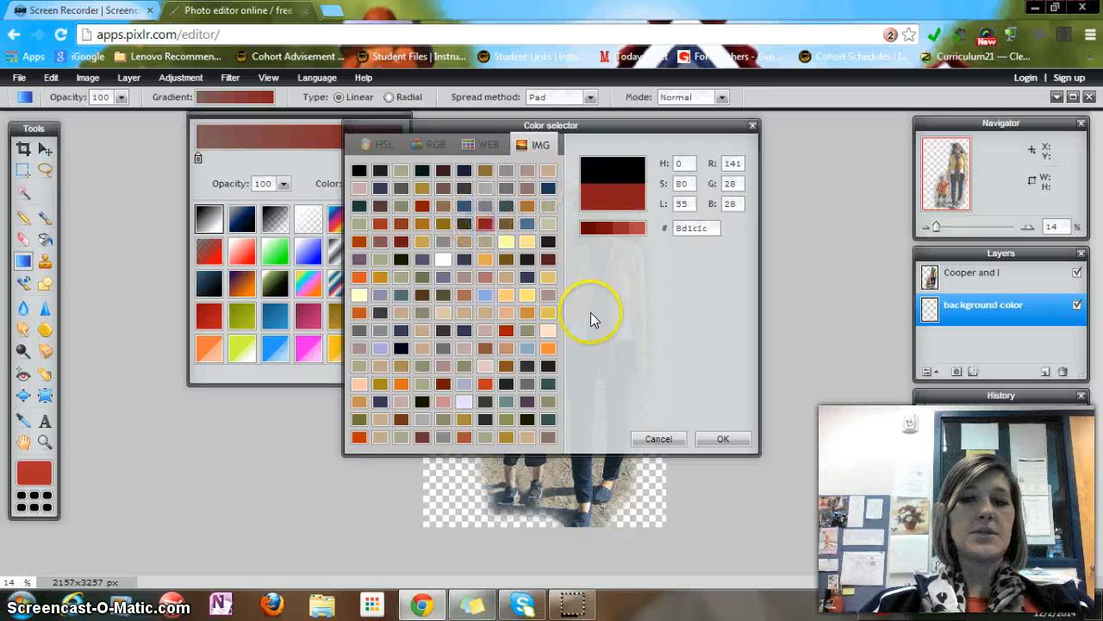
{"action": "left_click", "coordinate": [665, 440]}
Choose the rainbow gradient preset and draw a radial gradient across the background color layer
{"action": "left_click", "coordinate": [341, 284]}
{"action": "left_click", "coordinate": [312, 290]}
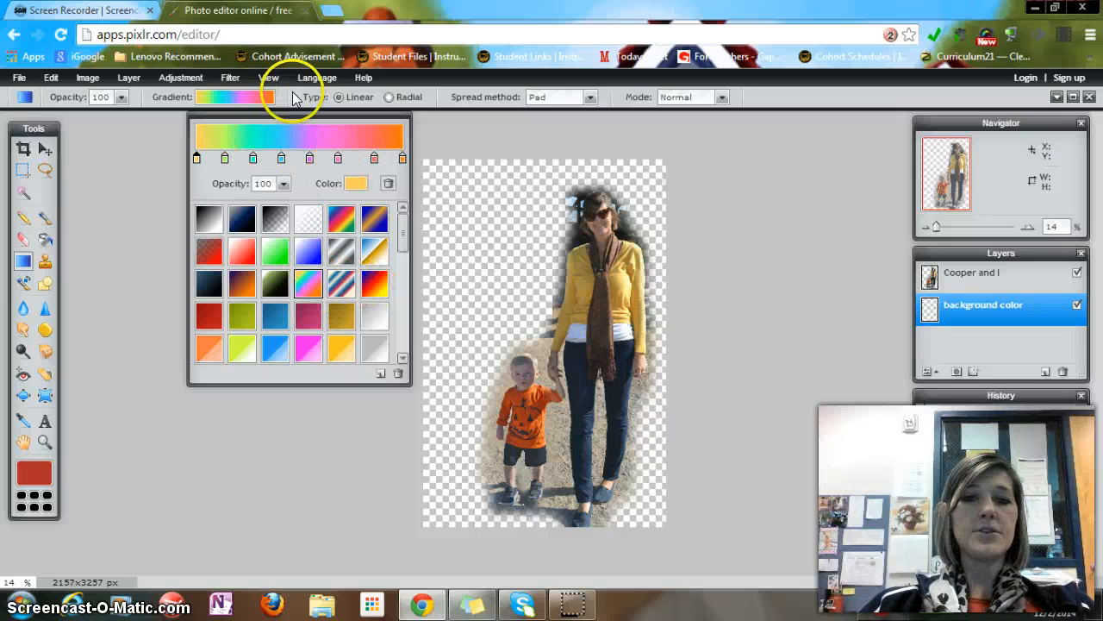
{"action": "left_click", "coordinate": [389, 97]}
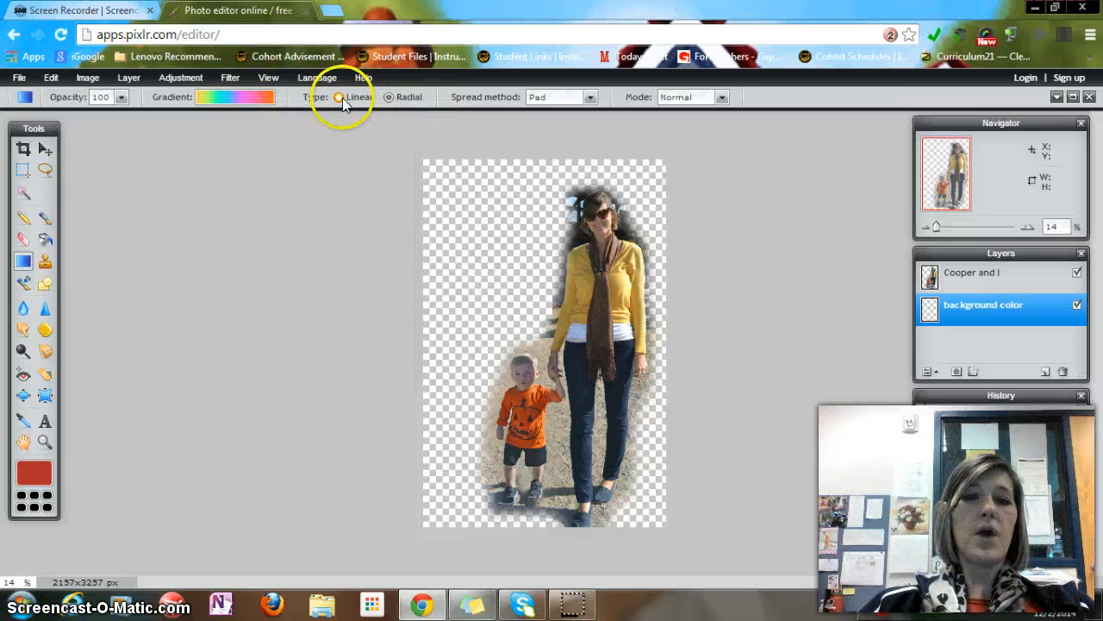
{"action": "left_click_drag", "start_coordinate": [486, 178], "coordinate": [540, 463]}
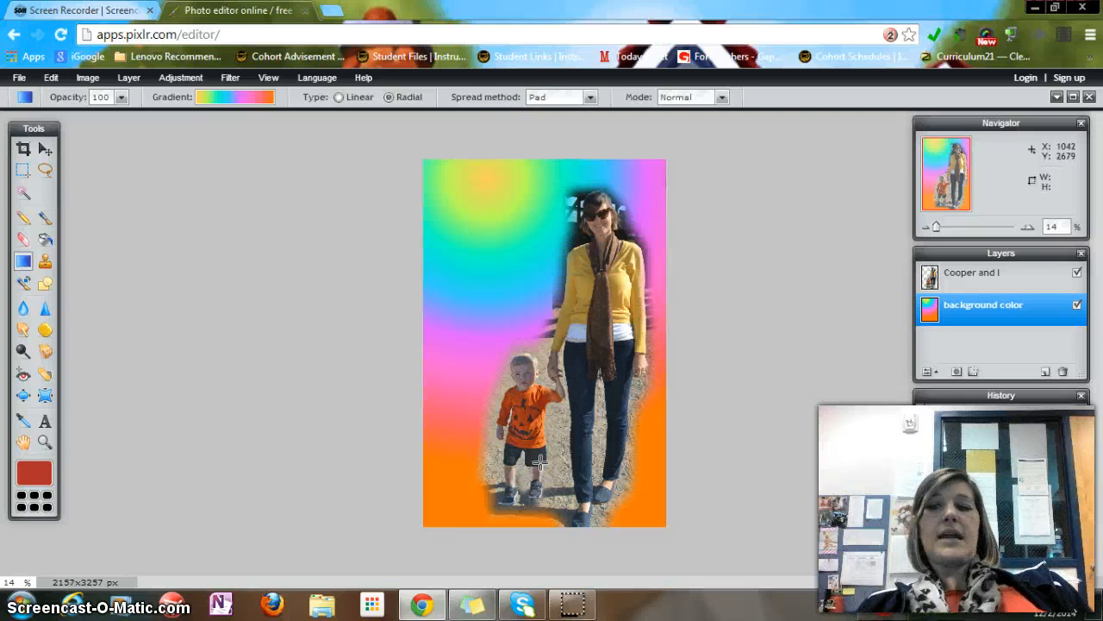
Set the background color layer's opacity to 67
{"action": "left_click", "coordinate": [928, 371]}
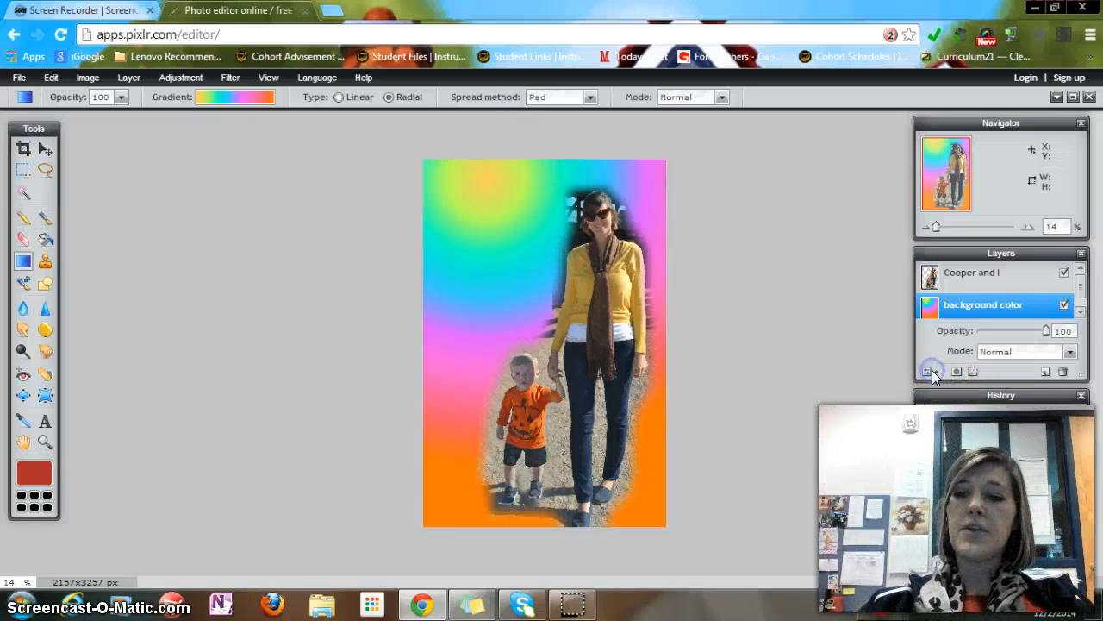
{"action": "left_click", "coordinate": [1023, 331]}
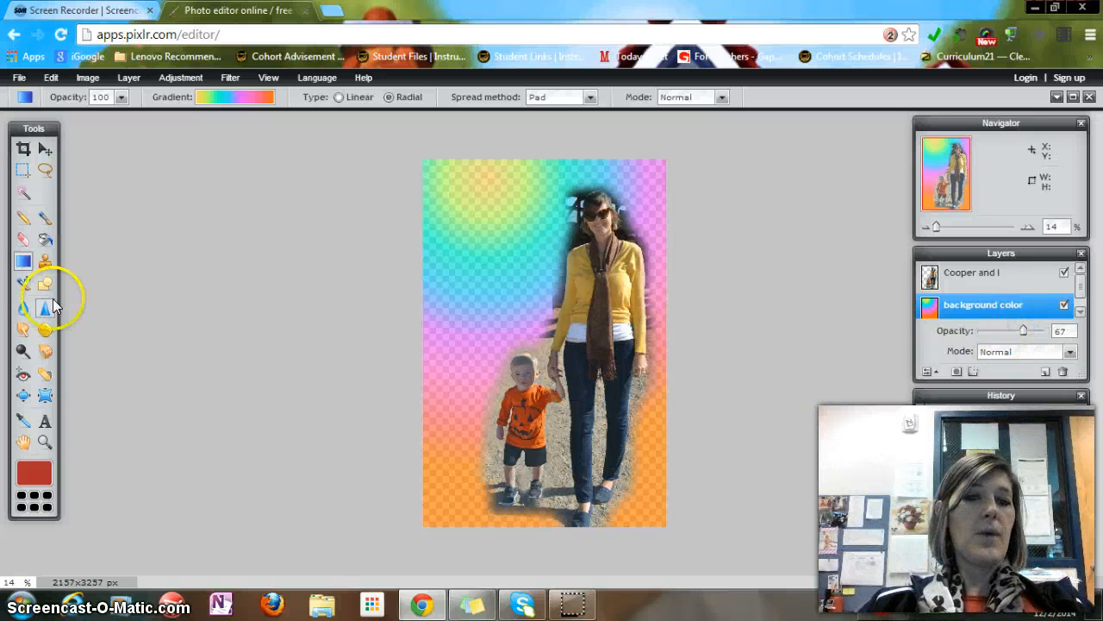
Try cloning the woman's face onto the upper-left background with the Clone stamp tool at a 799 brush diameter and spacing 120, then undo it
{"action": "left_click", "coordinate": [44, 263]}
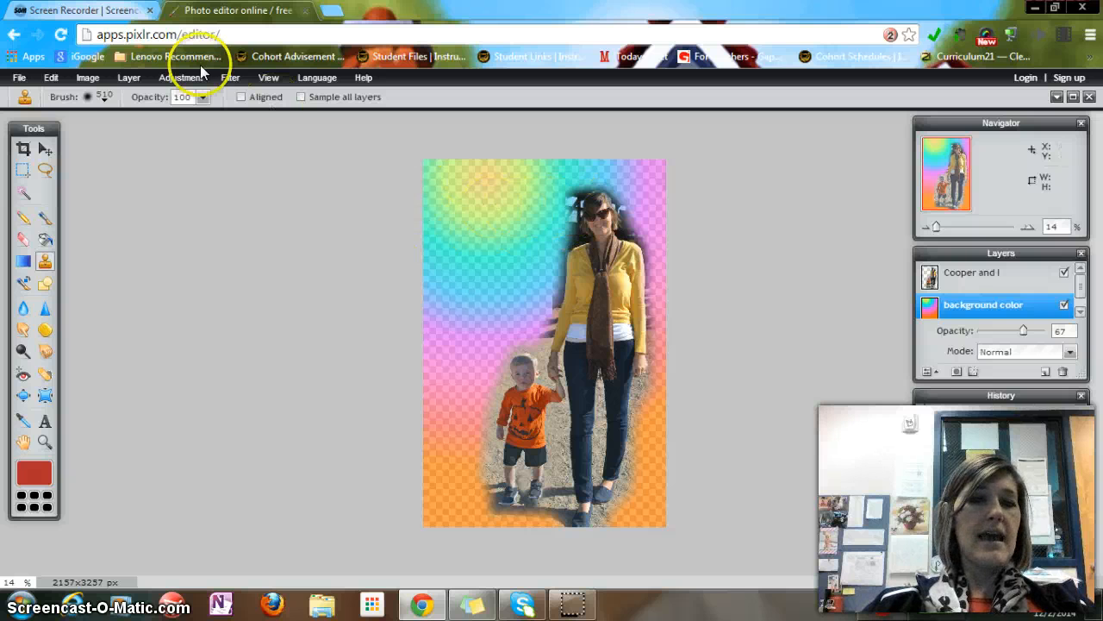
{"action": "left_click", "coordinate": [100, 98]}
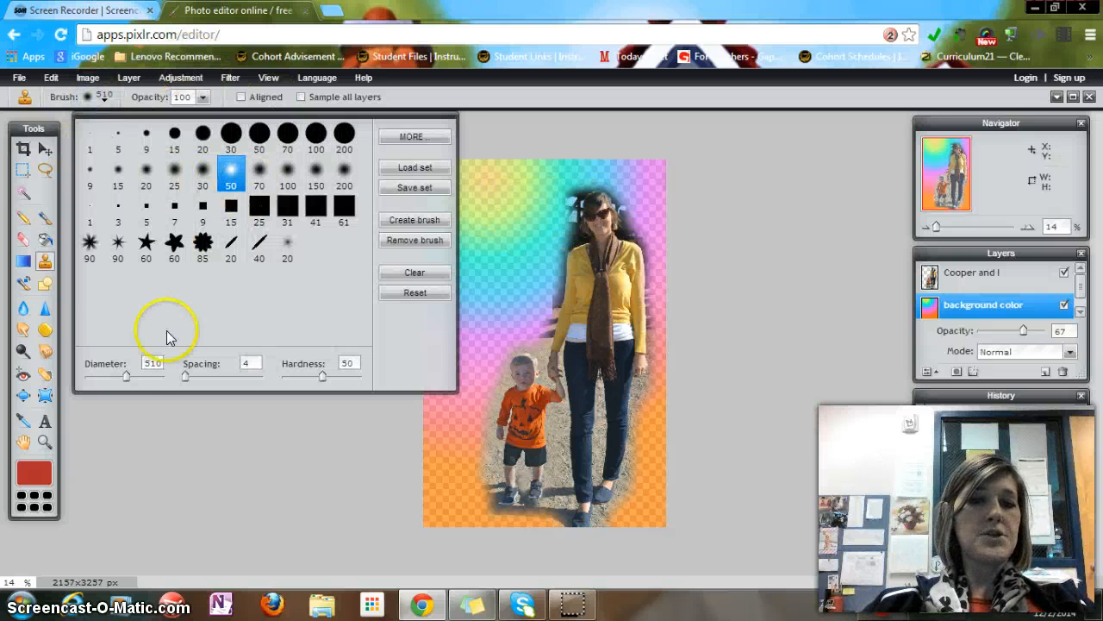
{"action": "left_click_drag", "start_coordinate": [125, 376], "coordinate": [150, 388]}
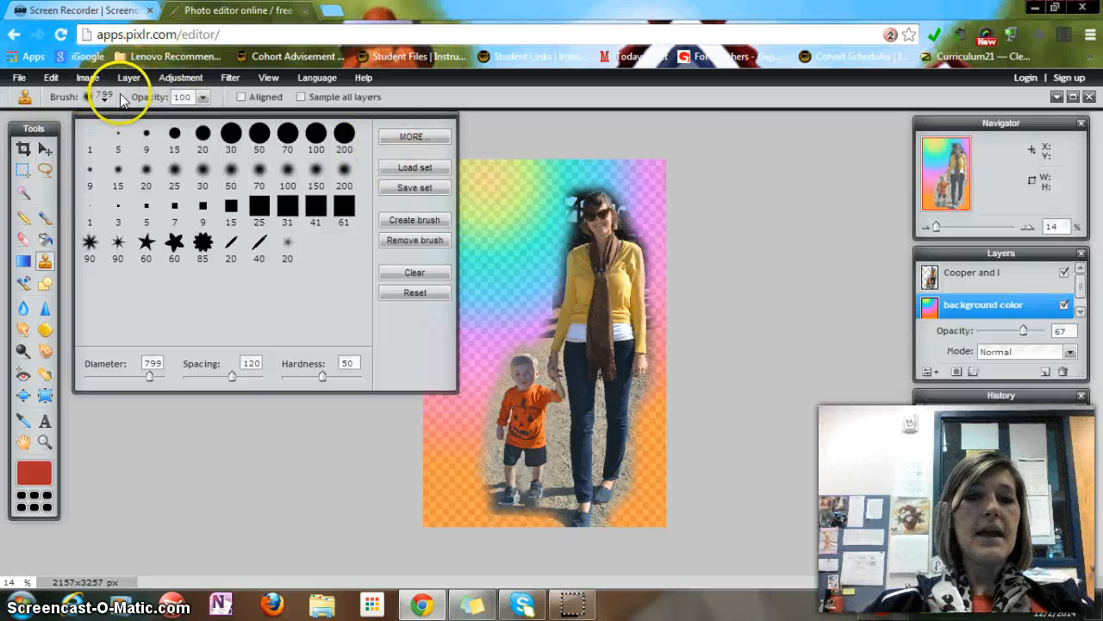
{"action": "left_click", "coordinate": [437, 109]}
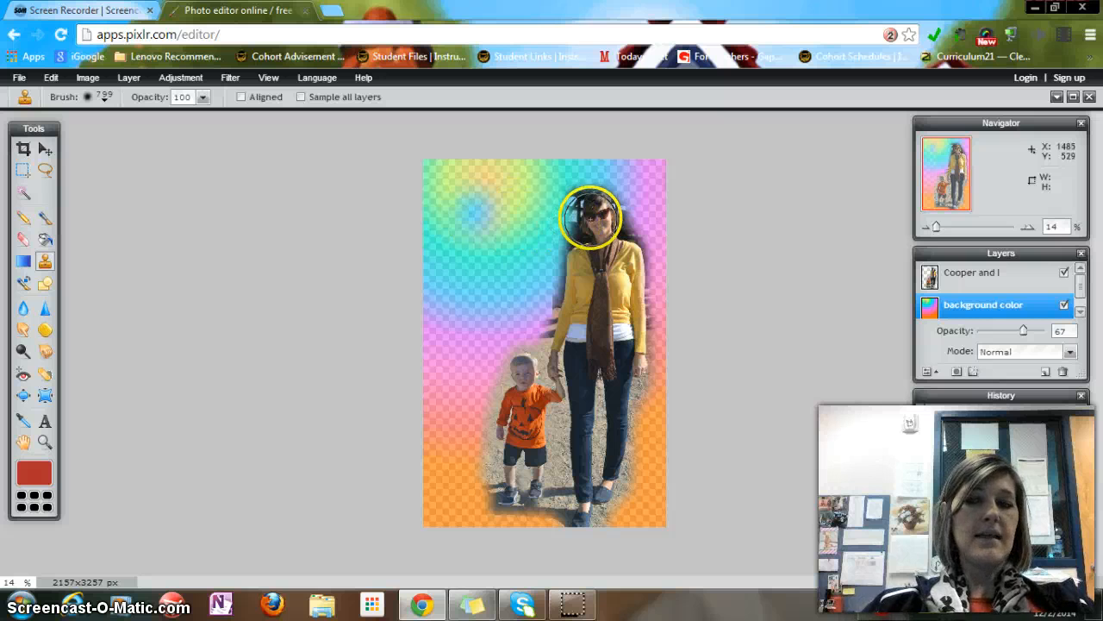
{"action": "left_click", "coordinate": [965, 275]}
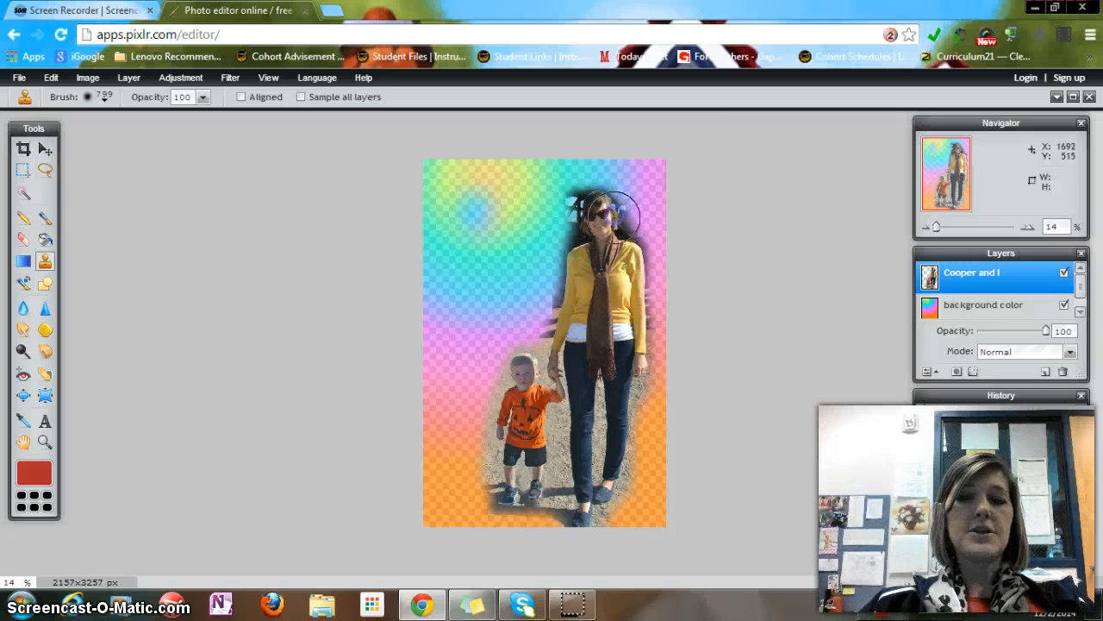
{"action": "left_click", "coordinate": [473, 214]}
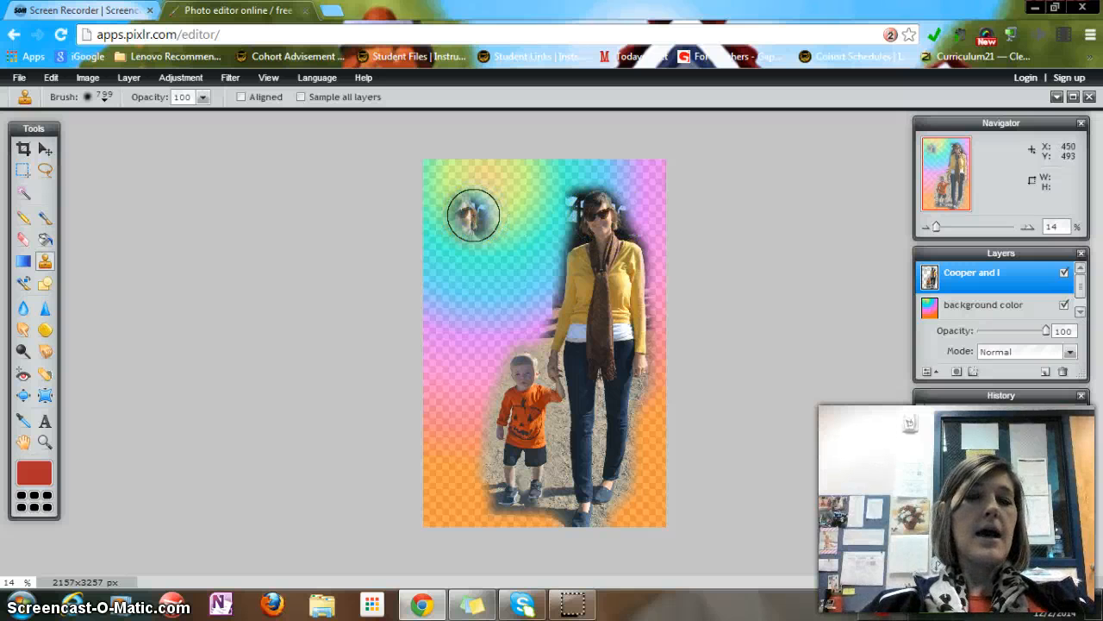
{"action": "left_click_drag", "start_coordinate": [601, 216], "coordinate": [574, 216]}
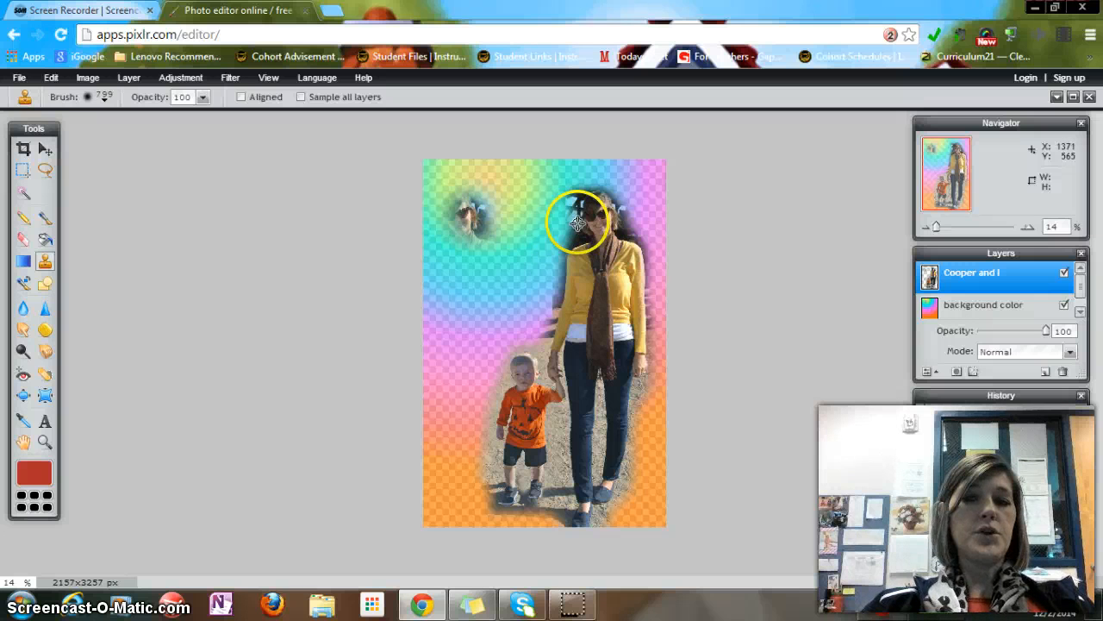
{"action": "left_click", "coordinate": [451, 217]}
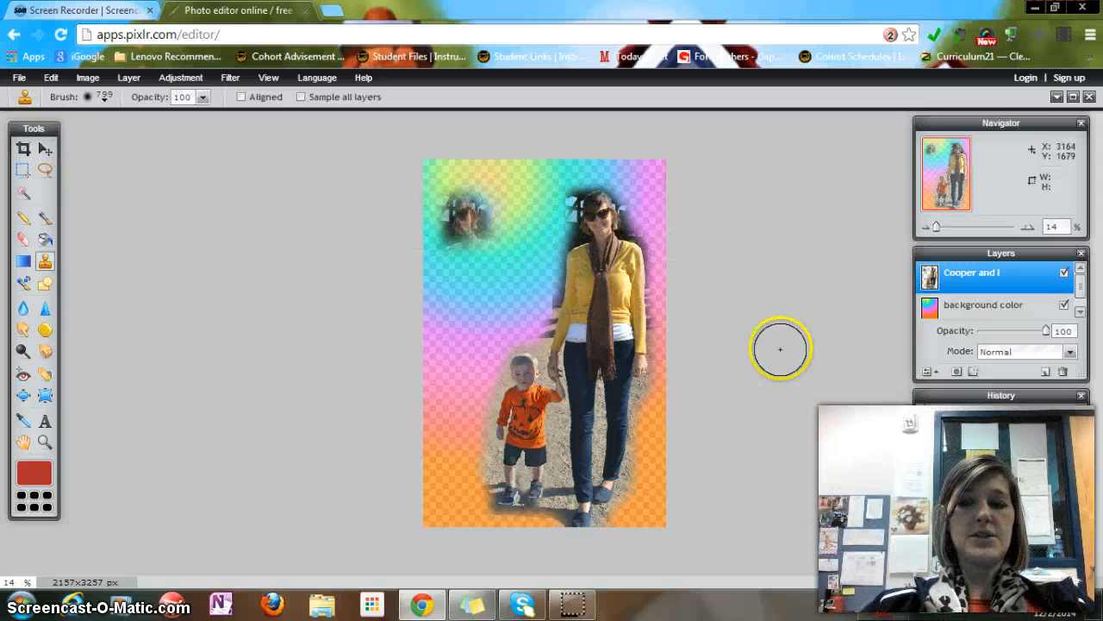
{"action": "left_click", "coordinate": [965, 441]}
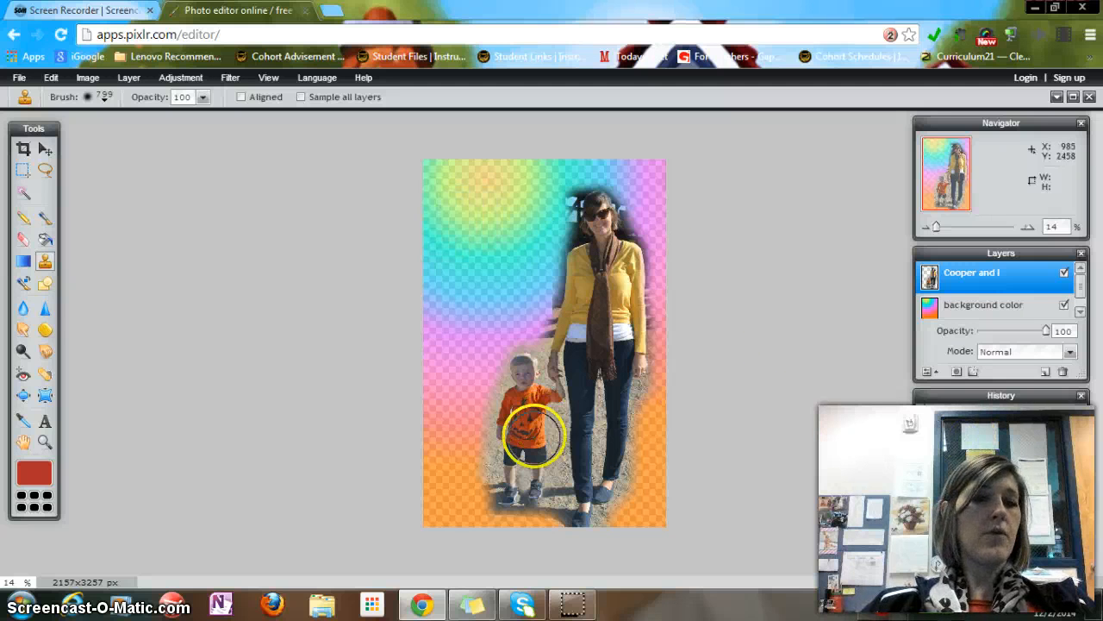
{"action": "left_click", "coordinate": [39, 292]}
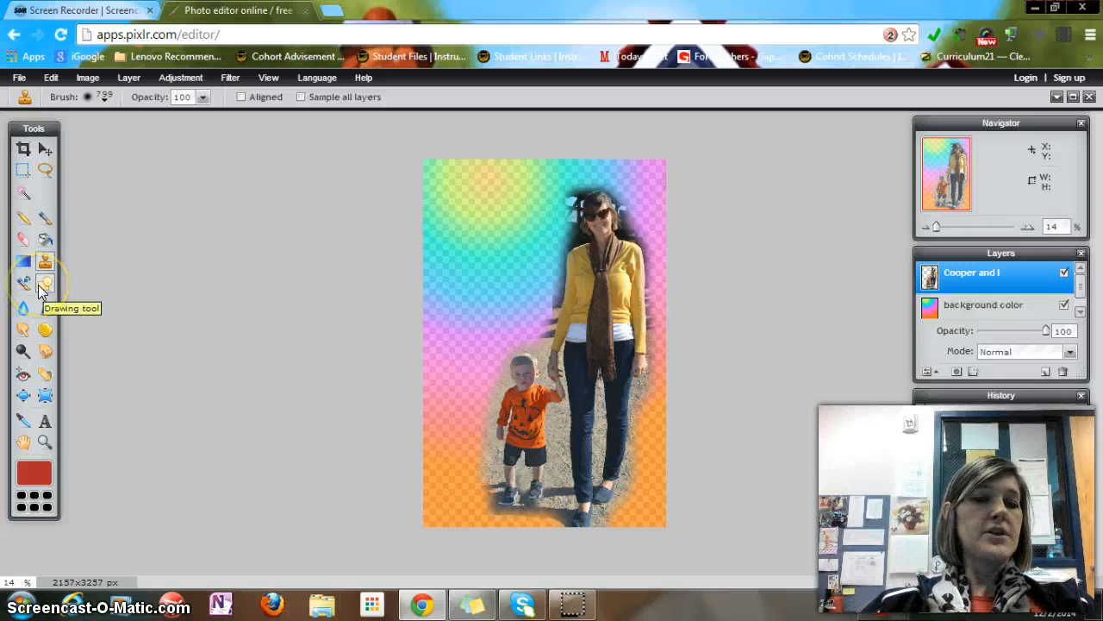
{"action": "left_click", "coordinate": [43, 284]}
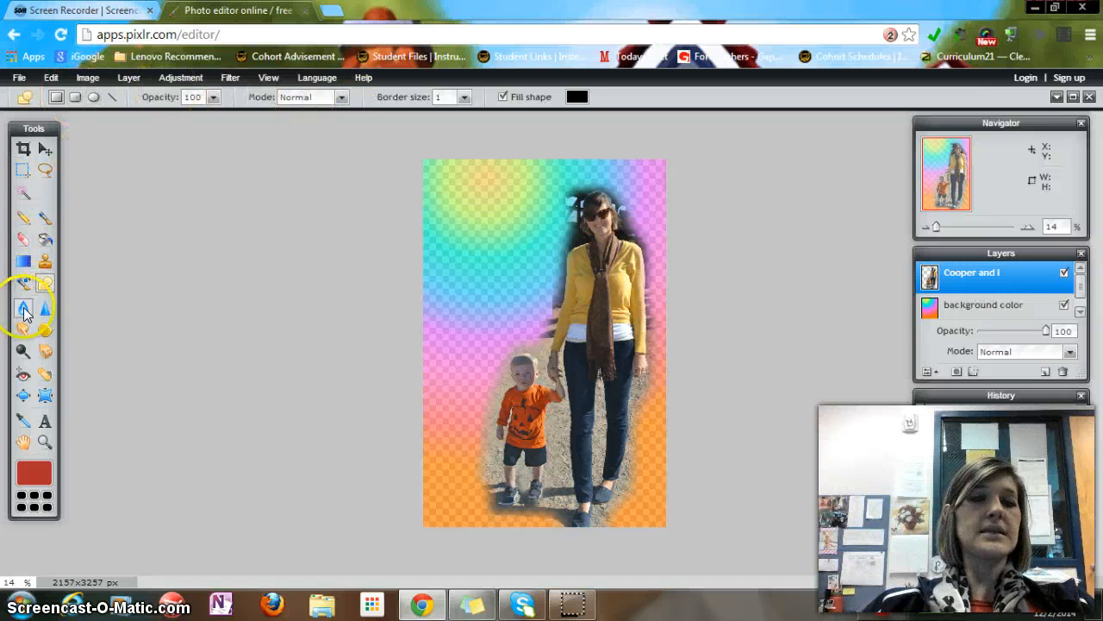
{"action": "left_click", "coordinate": [39, 317]}
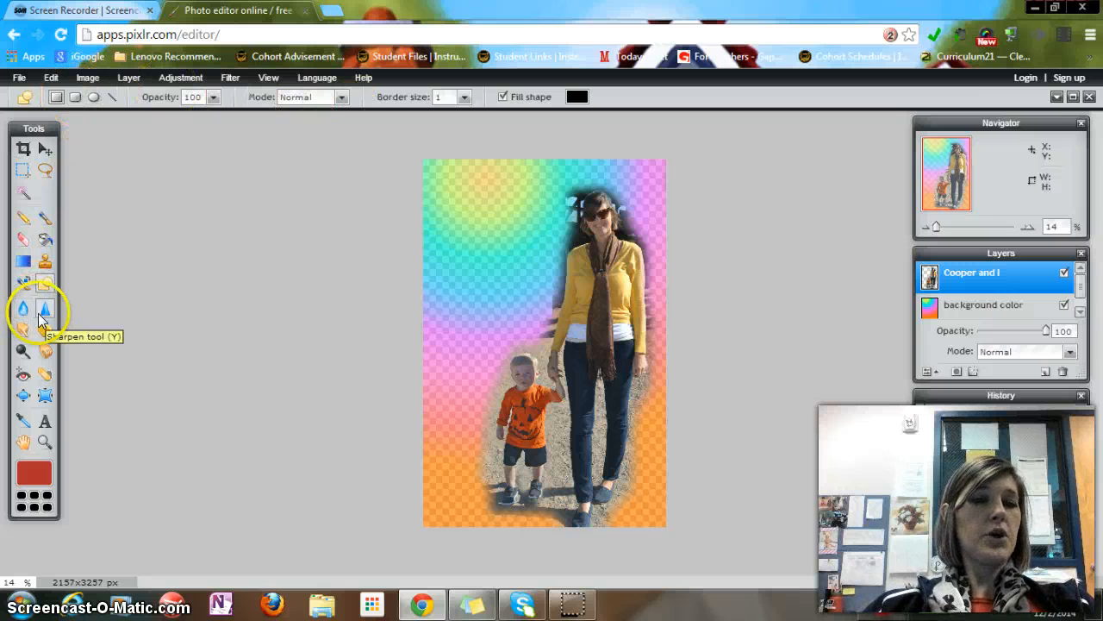
{"action": "left_click", "coordinate": [23, 376]}
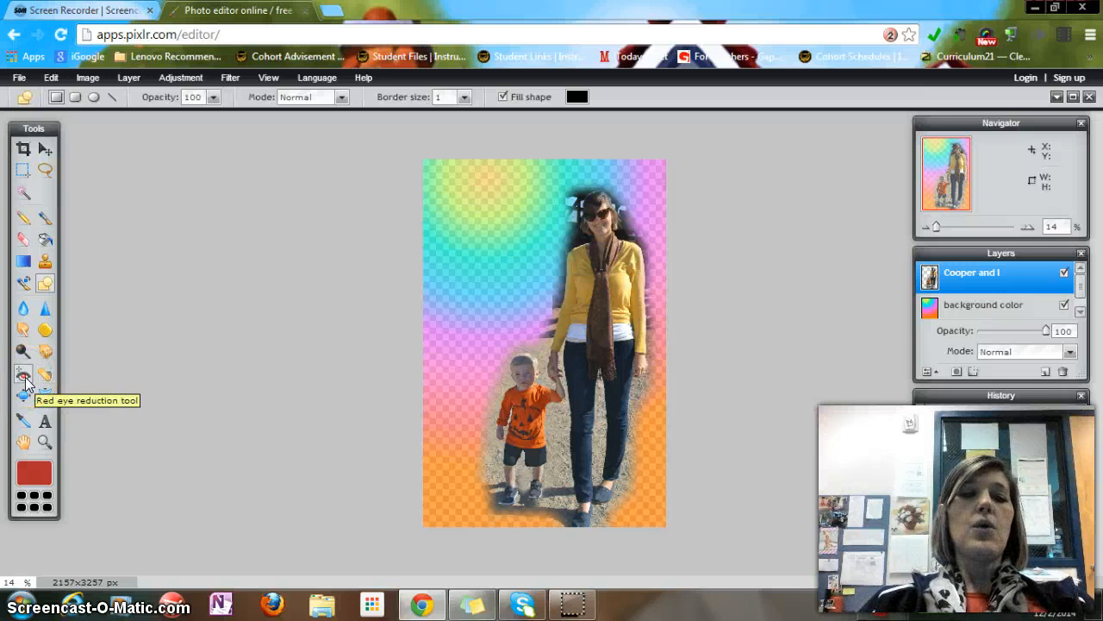
{"action": "left_click", "coordinate": [24, 379]}
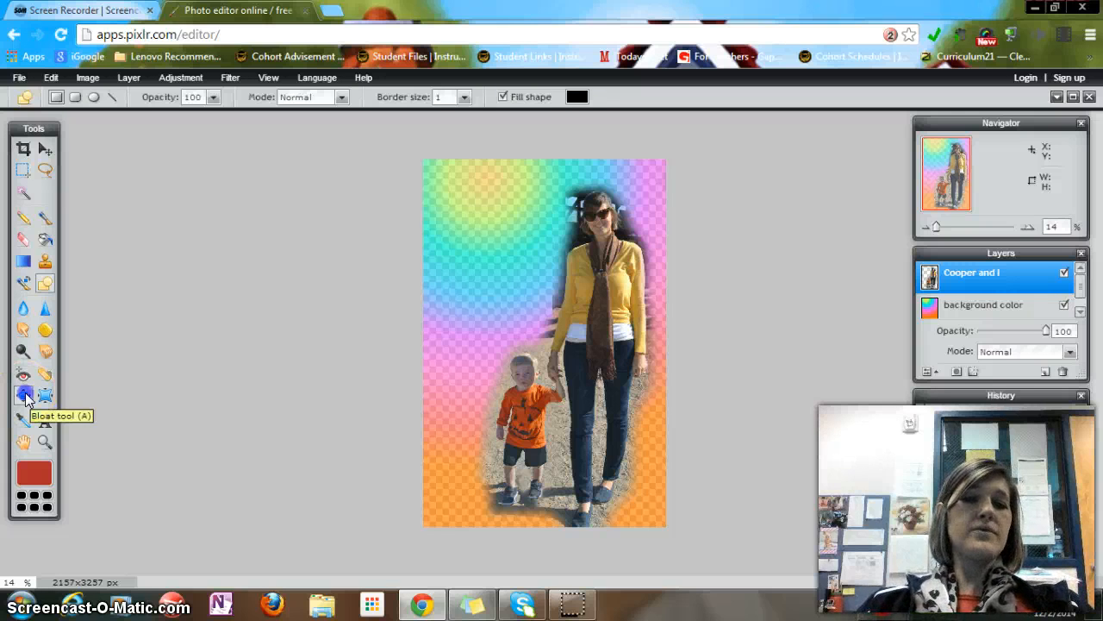
Try the Bloat tool at size 317 on the woman's head and the Pinch tool on her arm
{"action": "left_click", "coordinate": [24, 396]}
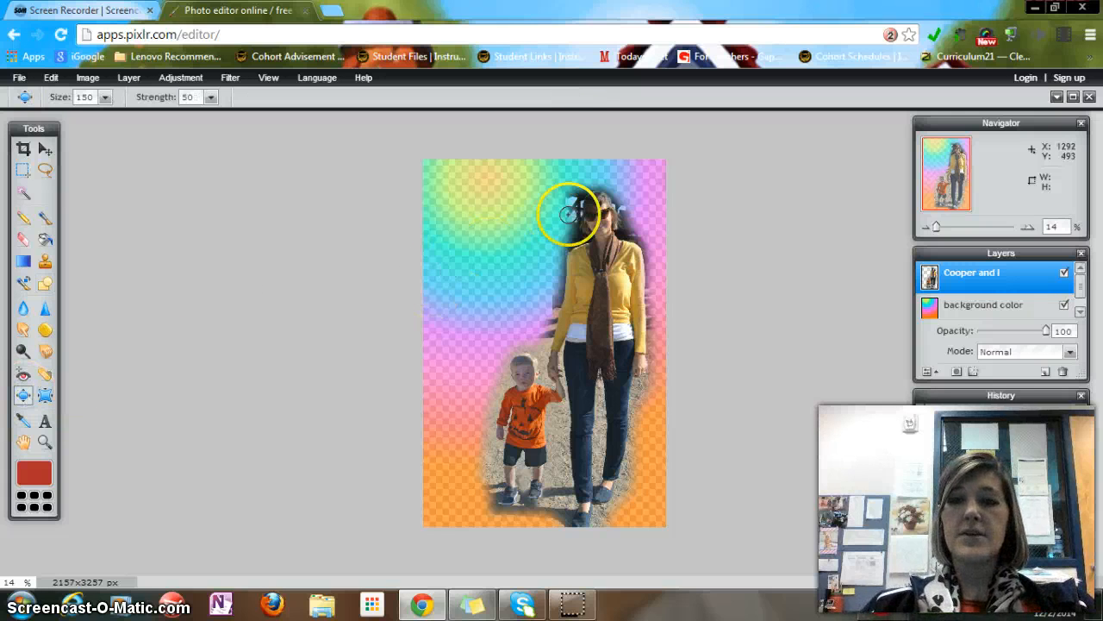
{"action": "left_click", "coordinate": [105, 97]}
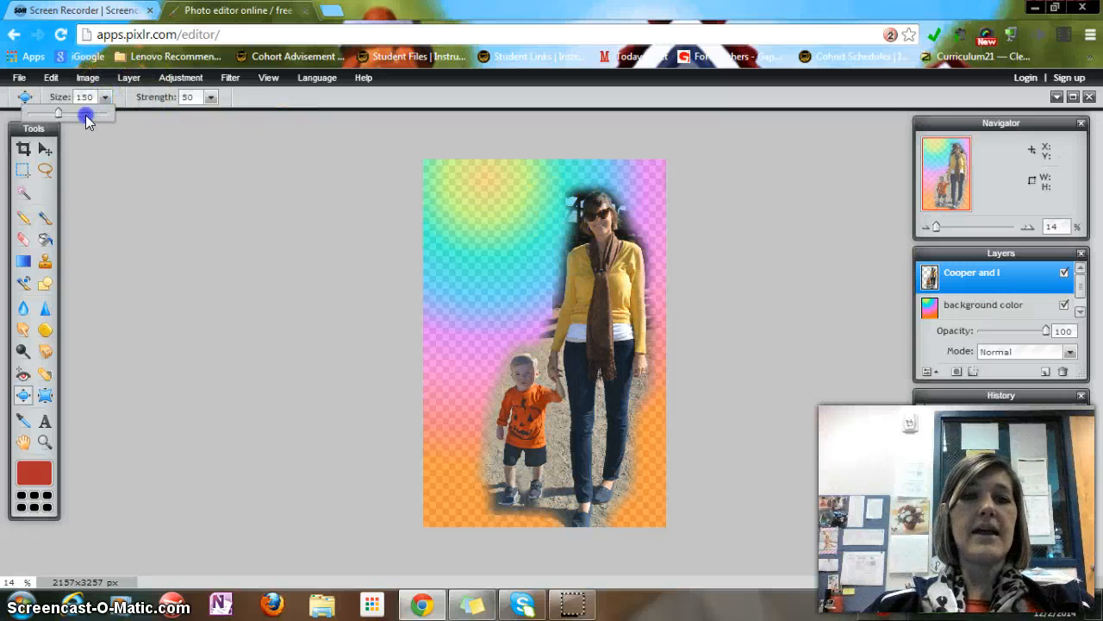
{"action": "left_click", "coordinate": [90, 112]}
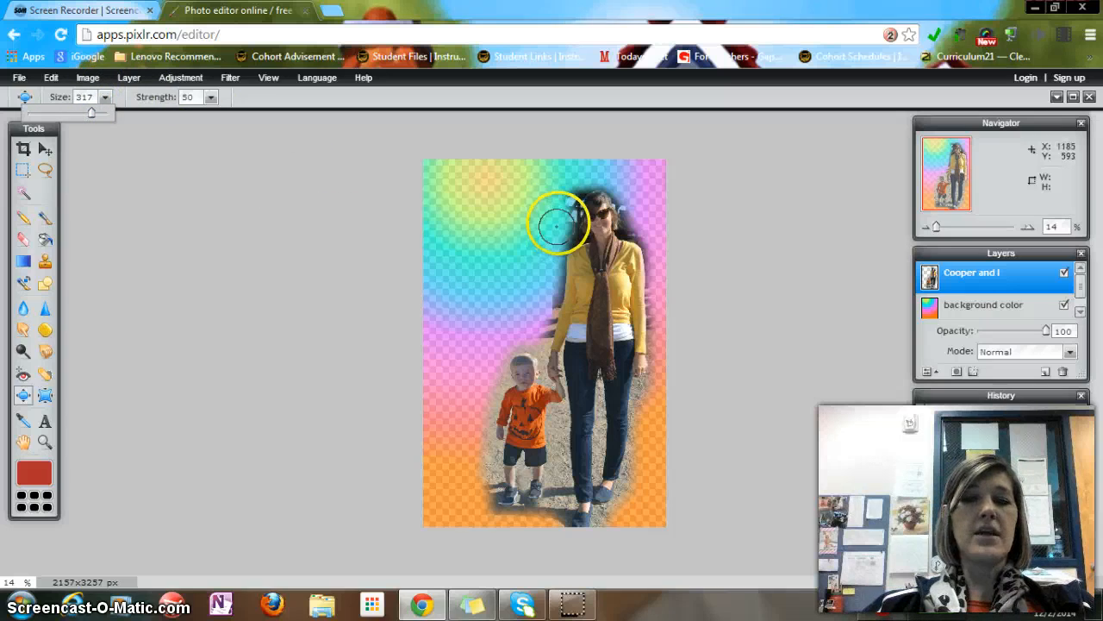
{"action": "left_click", "coordinate": [597, 215]}
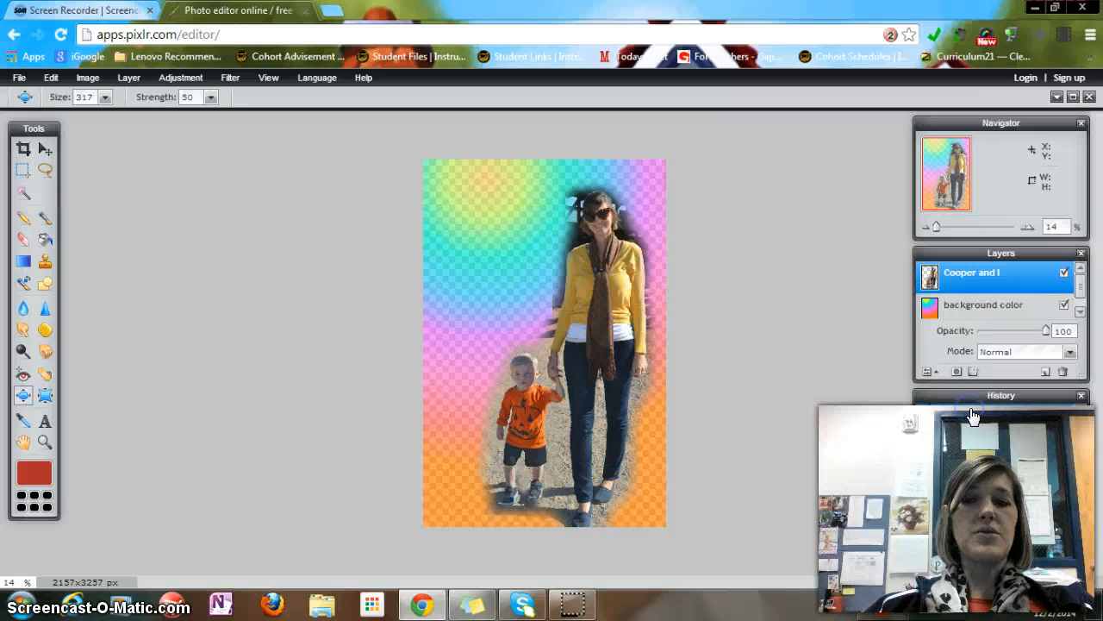
{"action": "left_click", "coordinate": [45, 397]}
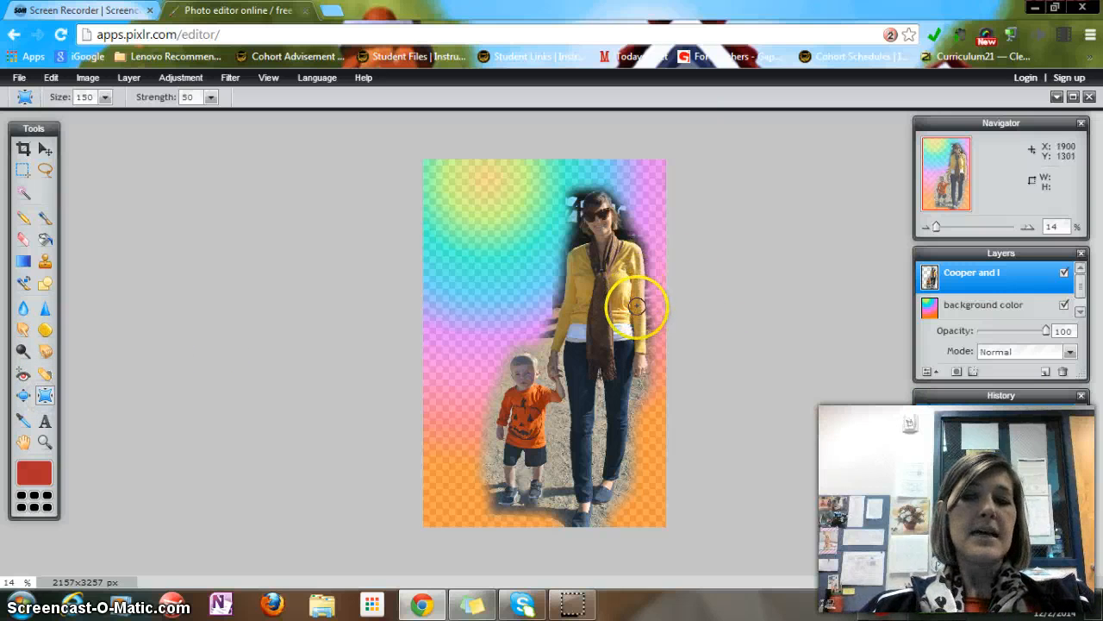
{"action": "left_click_drag", "start_coordinate": [633, 322], "coordinate": [628, 306]}
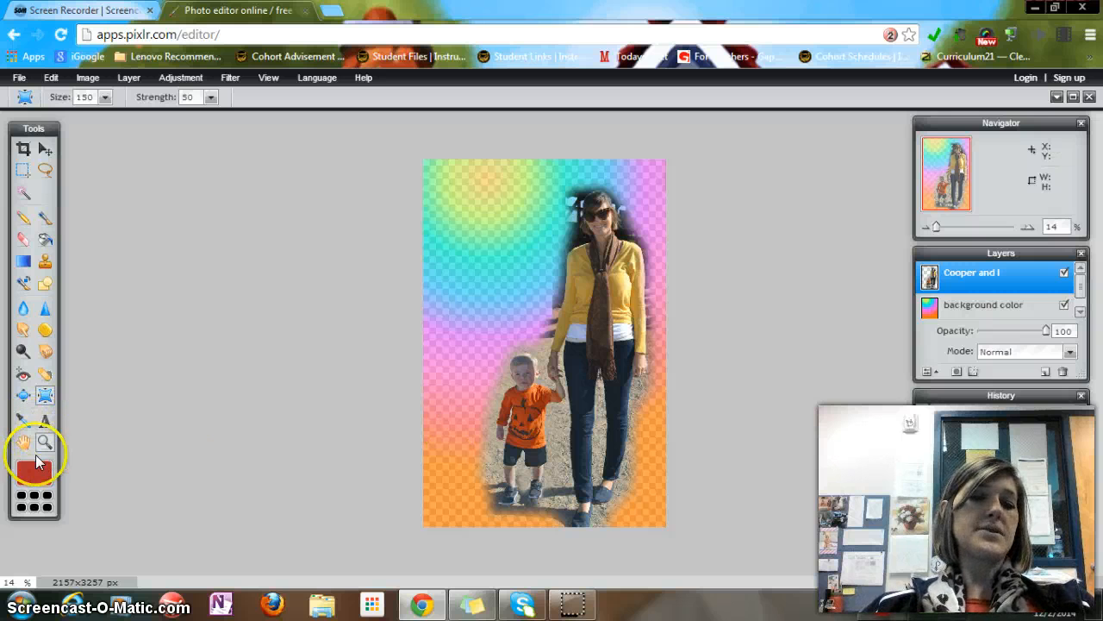
Try rotating the Cooper and I layer with Free transform and discard the change
{"action": "double_click", "coordinate": [23, 443]}
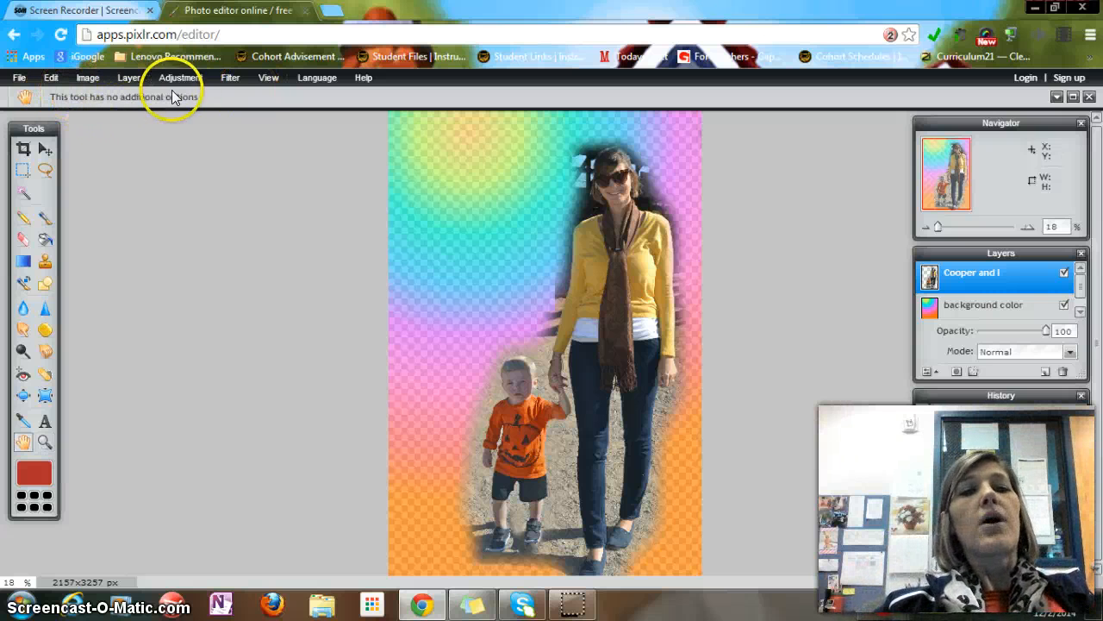
{"action": "left_click", "coordinate": [19, 78]}
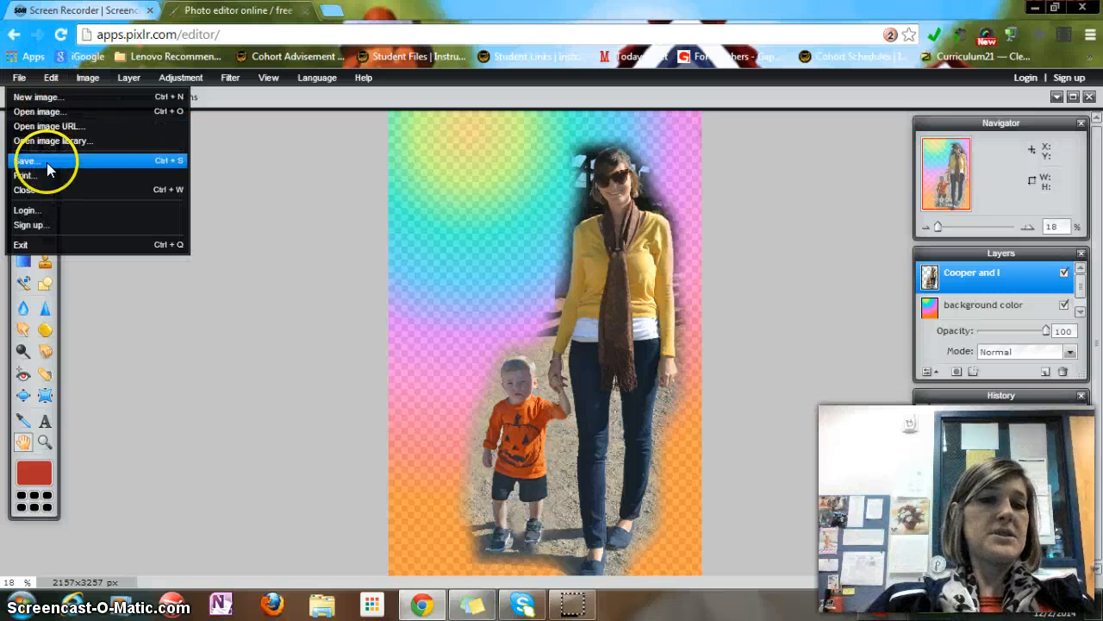
{"action": "left_click", "coordinate": [51, 77]}
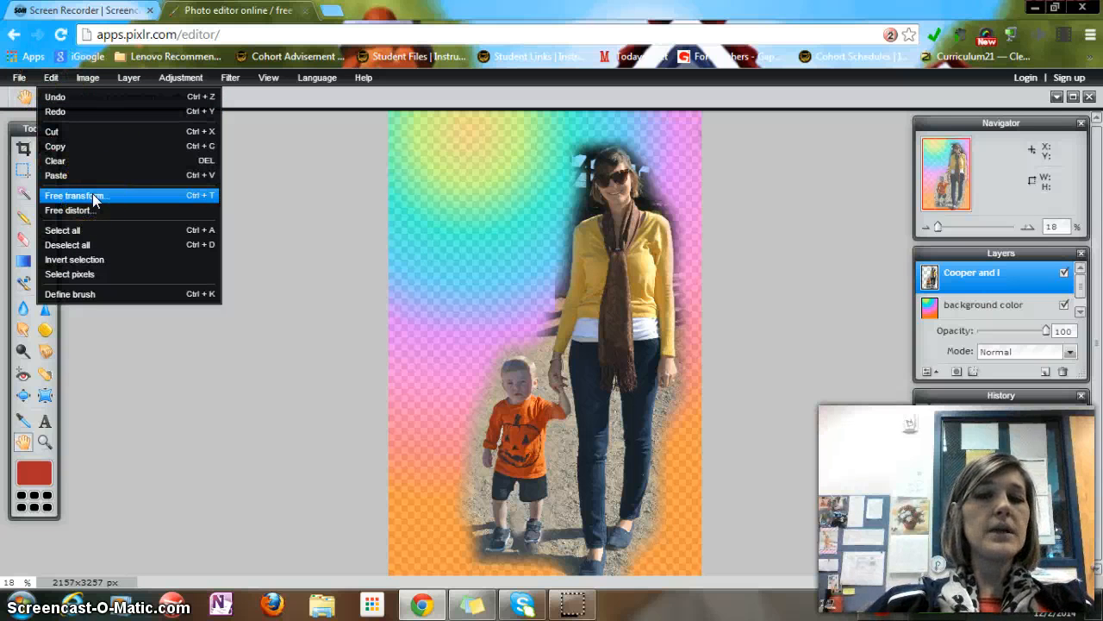
{"action": "left_click", "coordinate": [95, 195]}
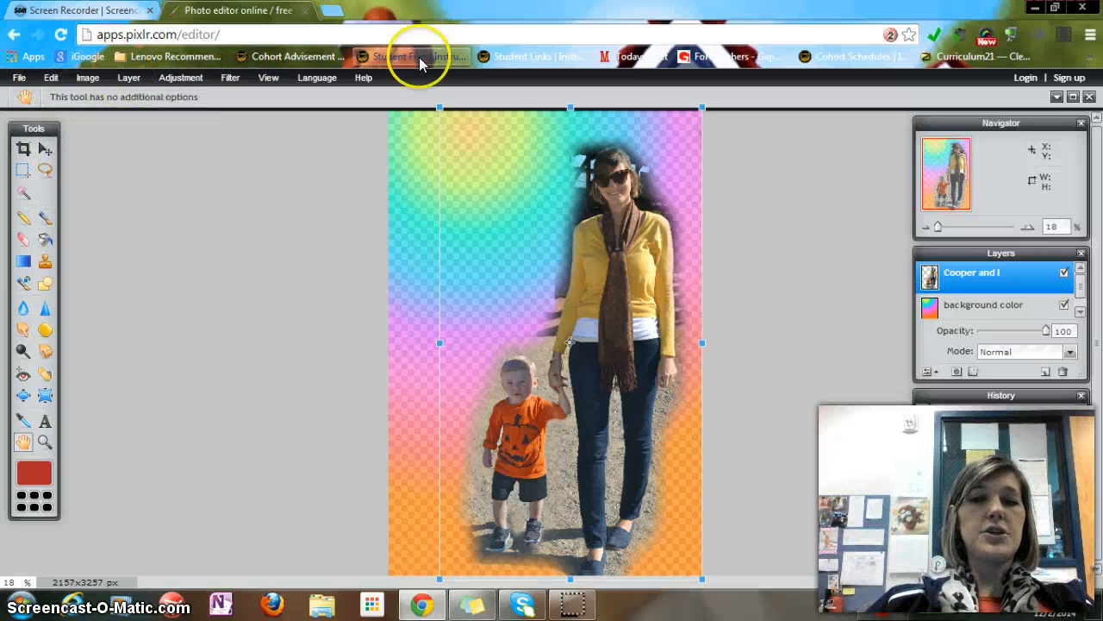
{"action": "left_click_drag", "start_coordinate": [424, 93], "coordinate": [396, 104]}
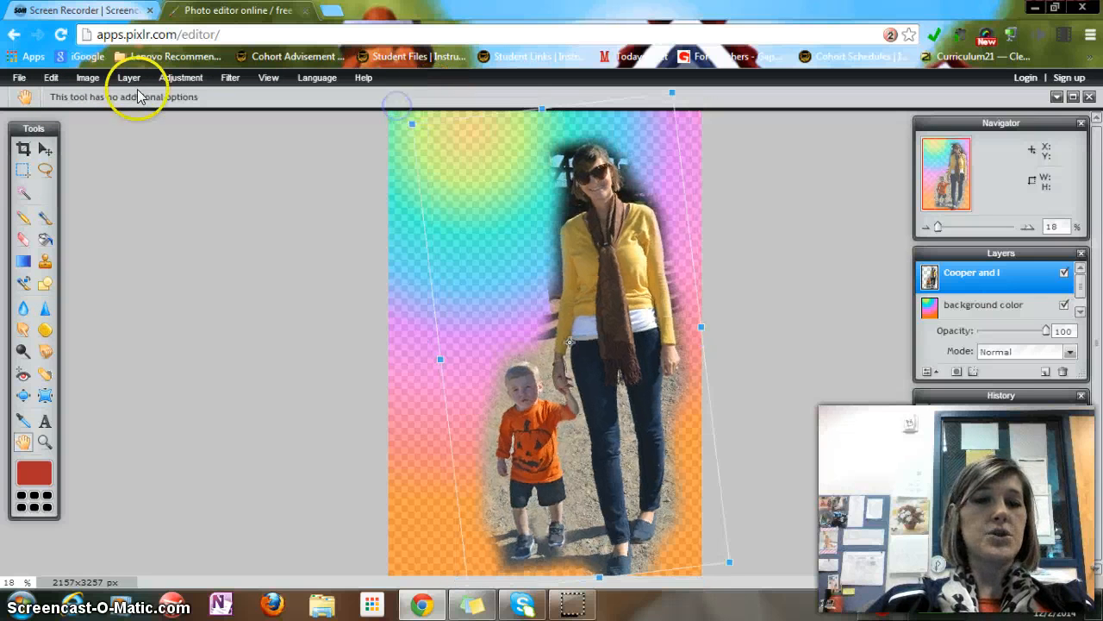
{"action": "left_click", "coordinate": [77, 80]}
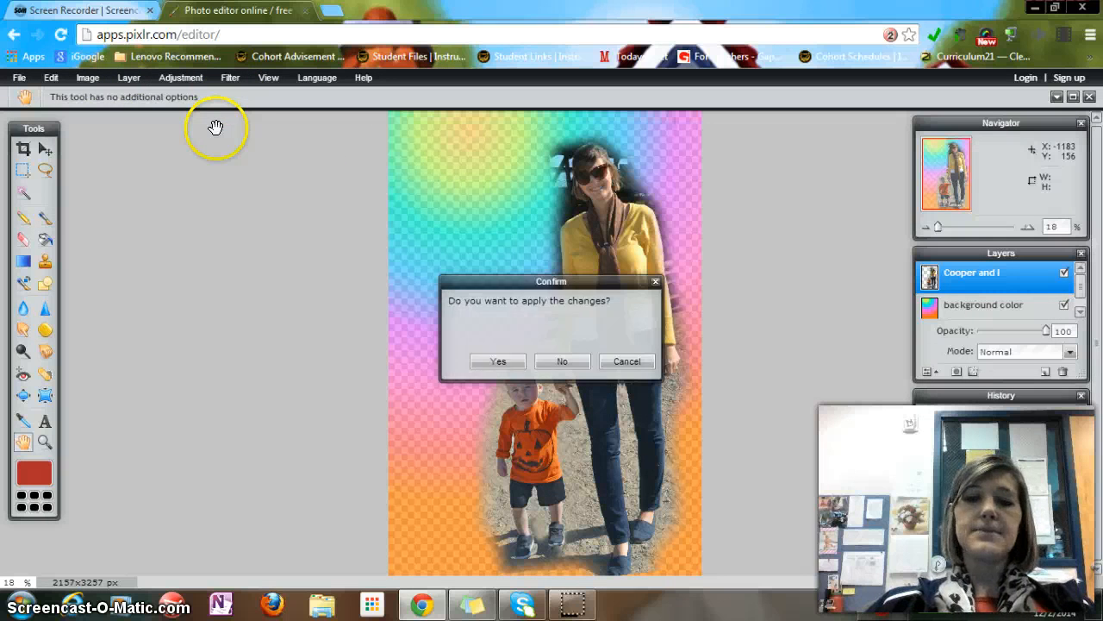
{"action": "left_click", "coordinate": [64, 80]}
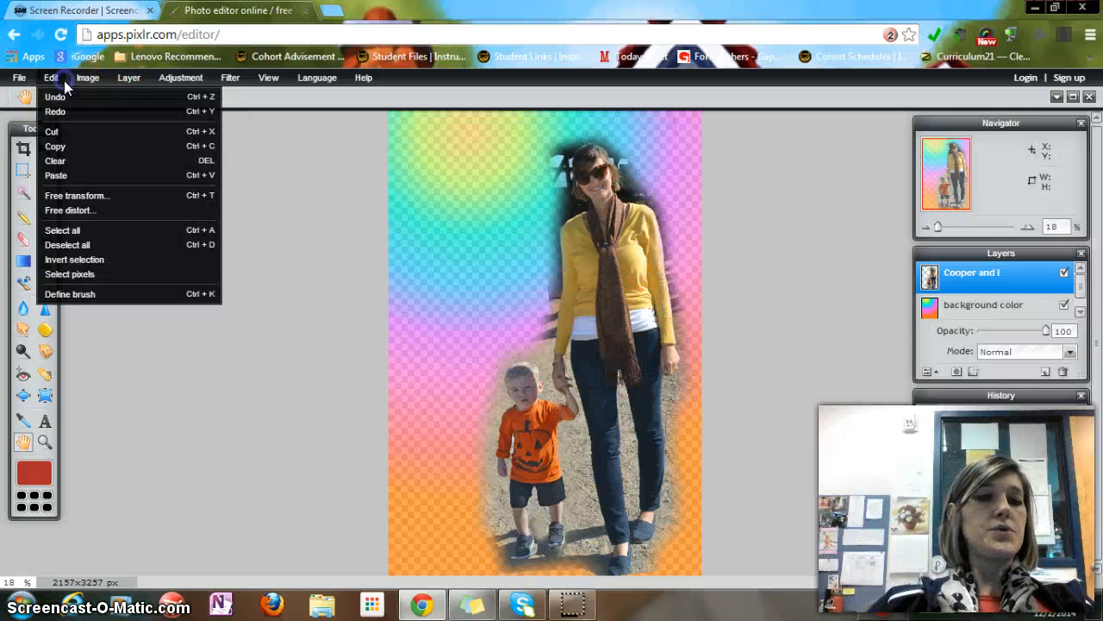
Free-transform the Cooper and I layer, pulling its top edge and top-right corner down to shrink the people vertically
{"action": "left_click", "coordinate": [92, 212]}
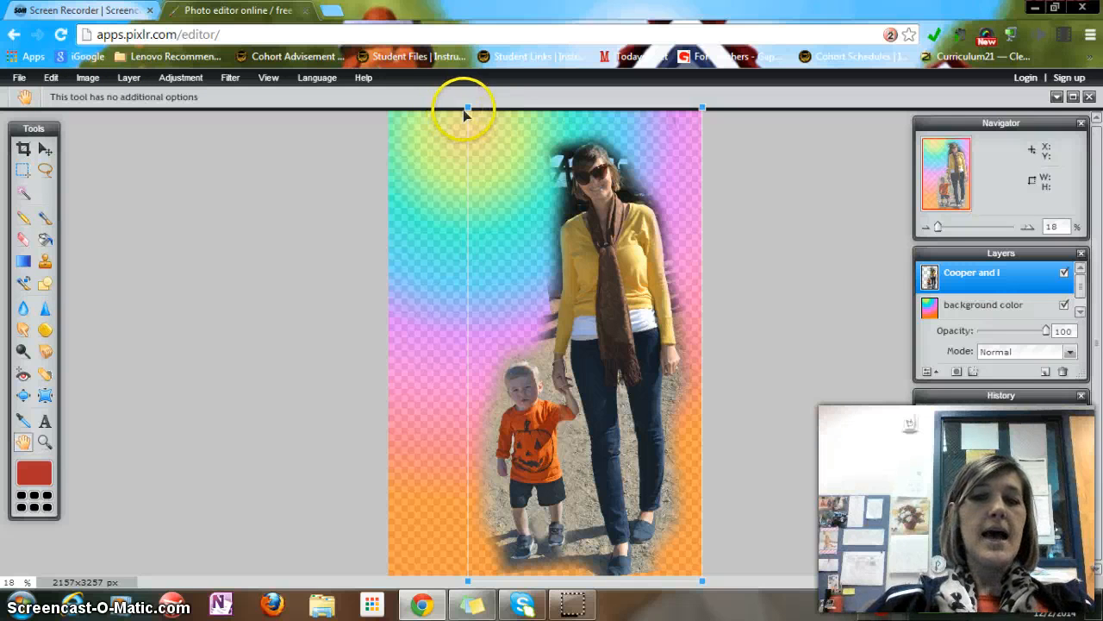
{"action": "left_click_drag", "start_coordinate": [467, 105], "coordinate": [463, 247]}
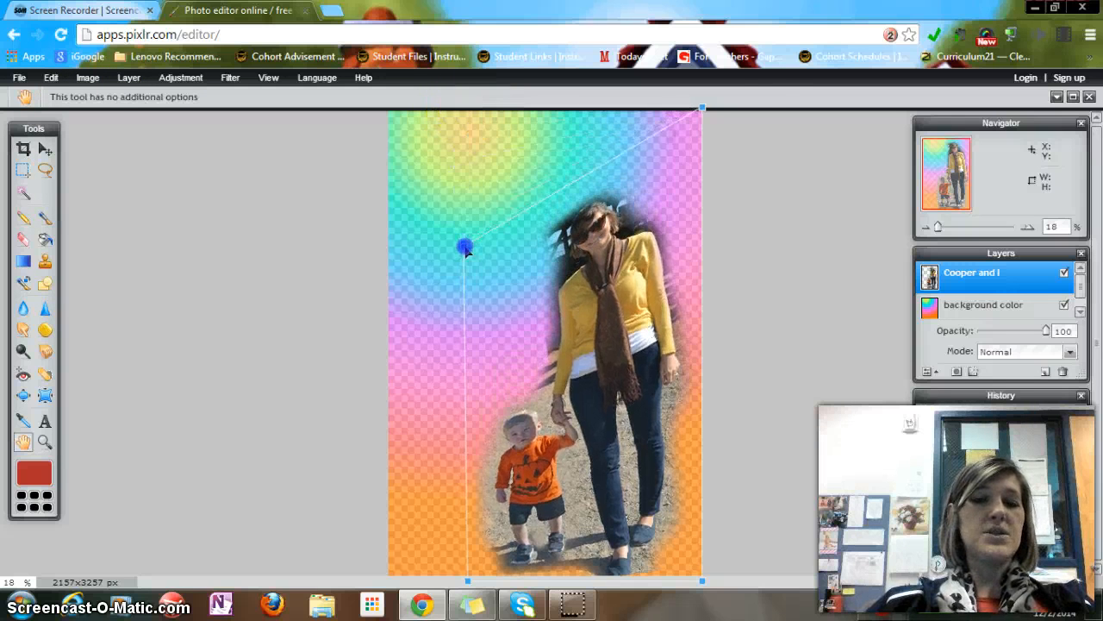
{"action": "left_click_drag", "start_coordinate": [702, 110], "coordinate": [714, 244]}
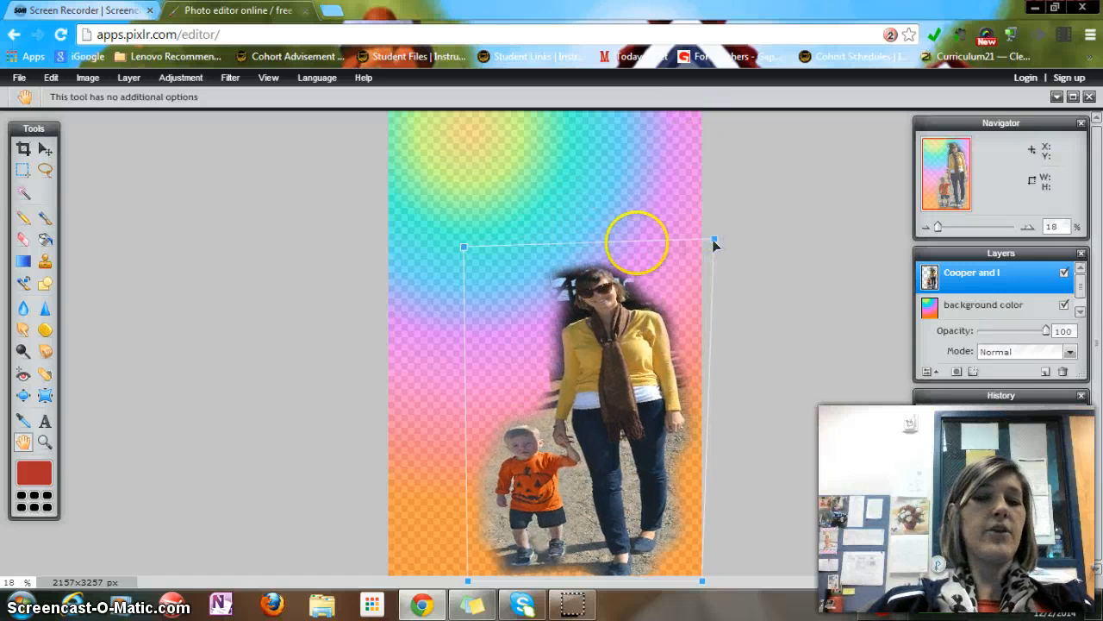
{"action": "left_click", "coordinate": [289, 164]}
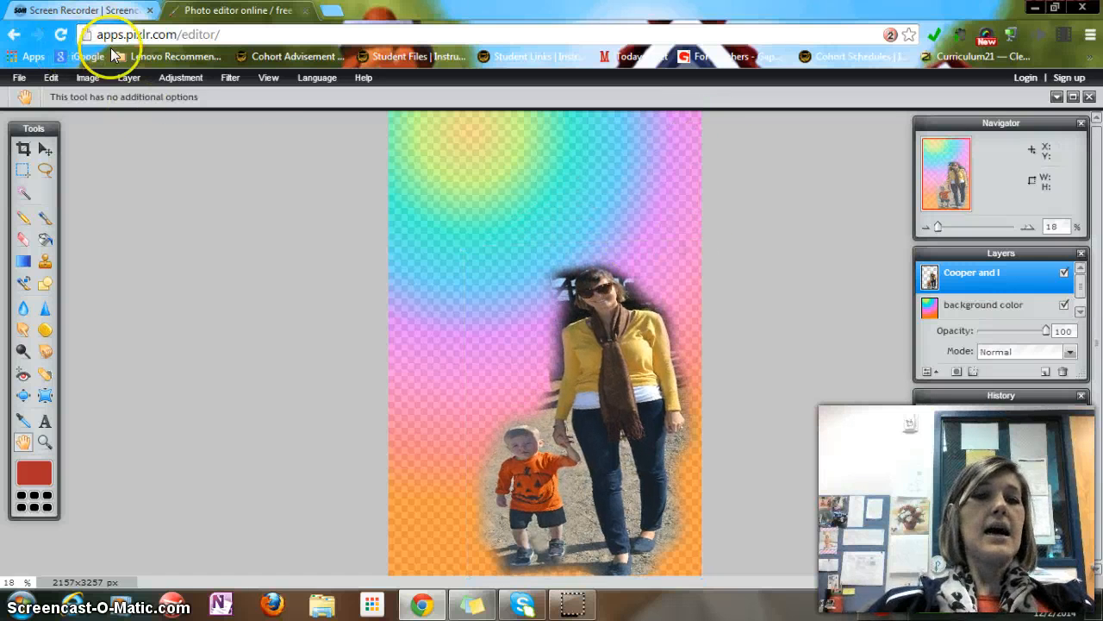
Apply the Old photo adjustment to the Cooper and I layer
{"action": "left_click", "coordinate": [52, 78]}
{"action": "left_click", "coordinate": [52, 79]}
{"action": "left_click", "coordinate": [51, 80]}
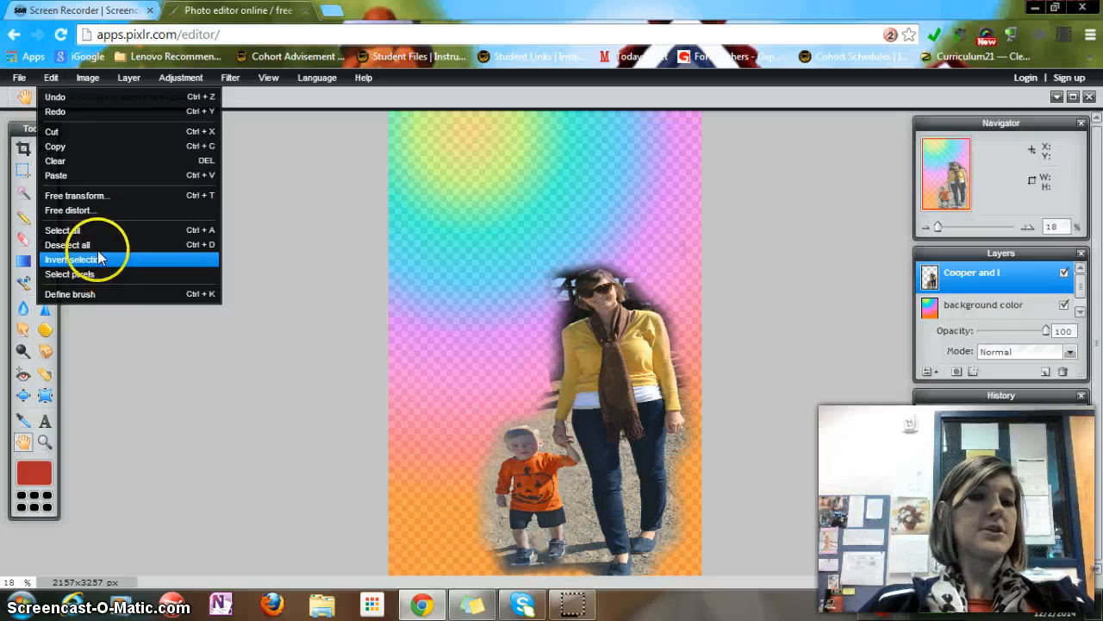
{"action": "mouse_move", "coordinate": [91, 79]}
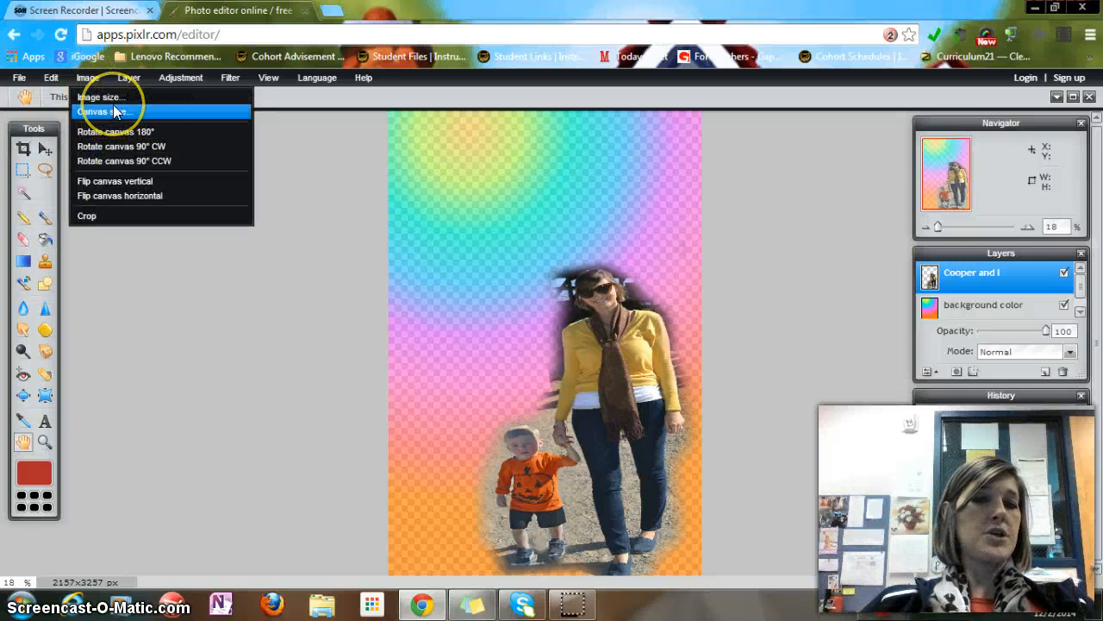
{"action": "mouse_move", "coordinate": [126, 85]}
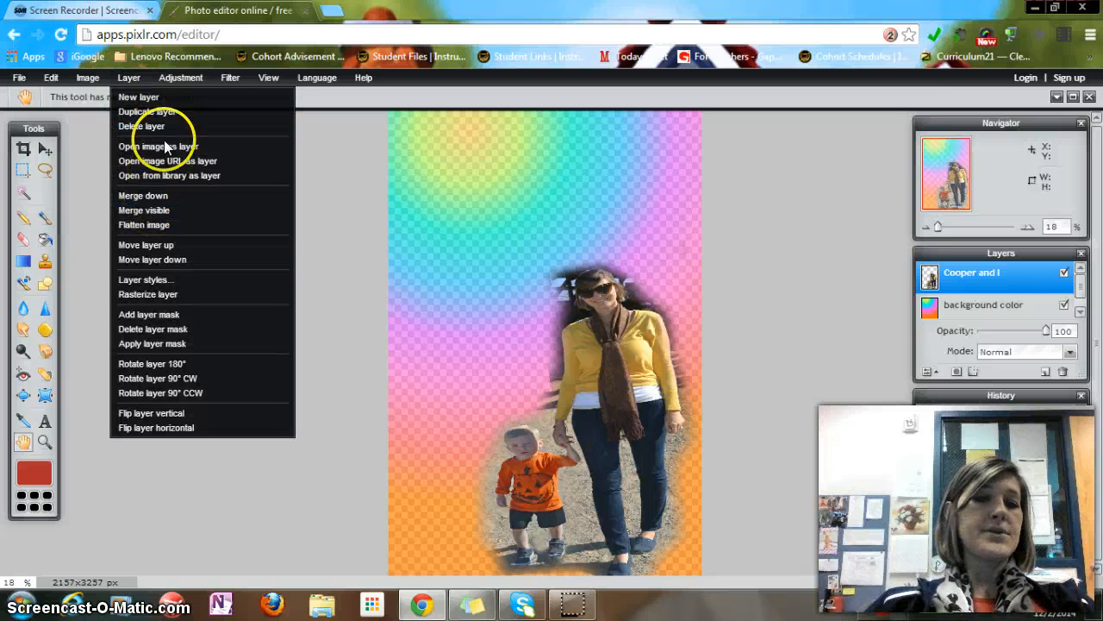
{"action": "left_click", "coordinate": [170, 81]}
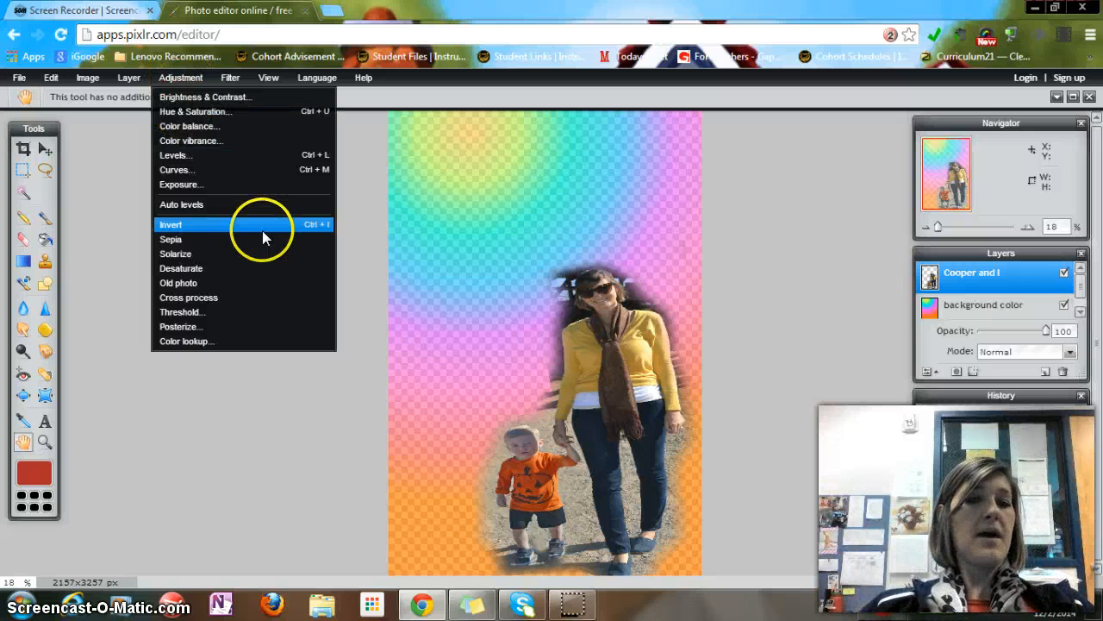
{"action": "left_click", "coordinate": [259, 283]}
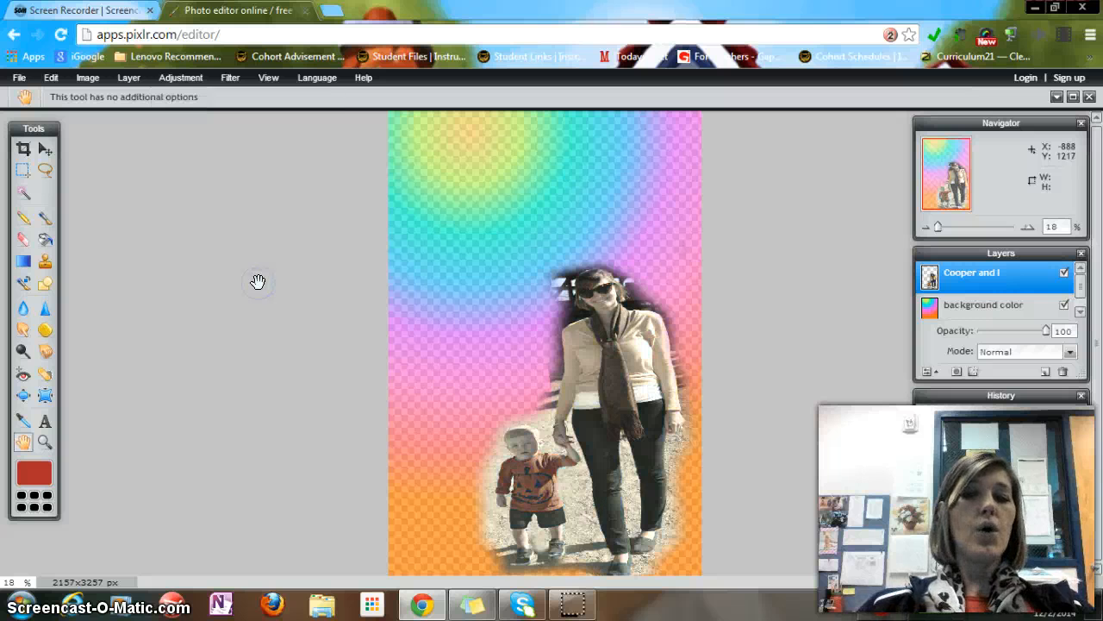
Try the Glamour glow filter on the photo layer, then step back in history to the Old photo state
{"action": "left_click", "coordinate": [225, 79]}
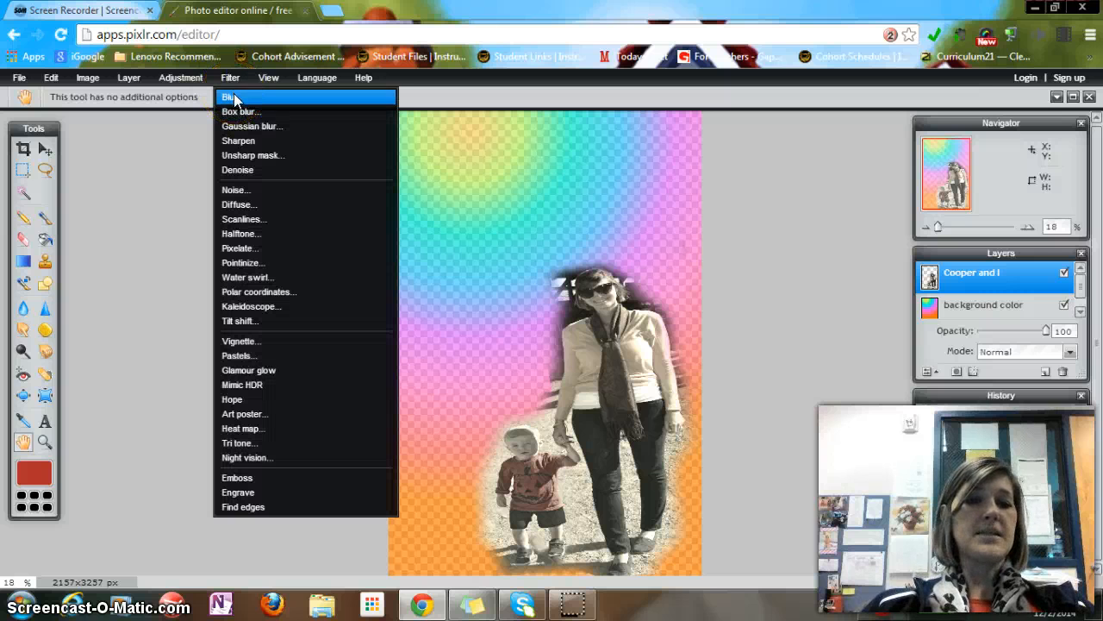
{"action": "left_click", "coordinate": [253, 370]}
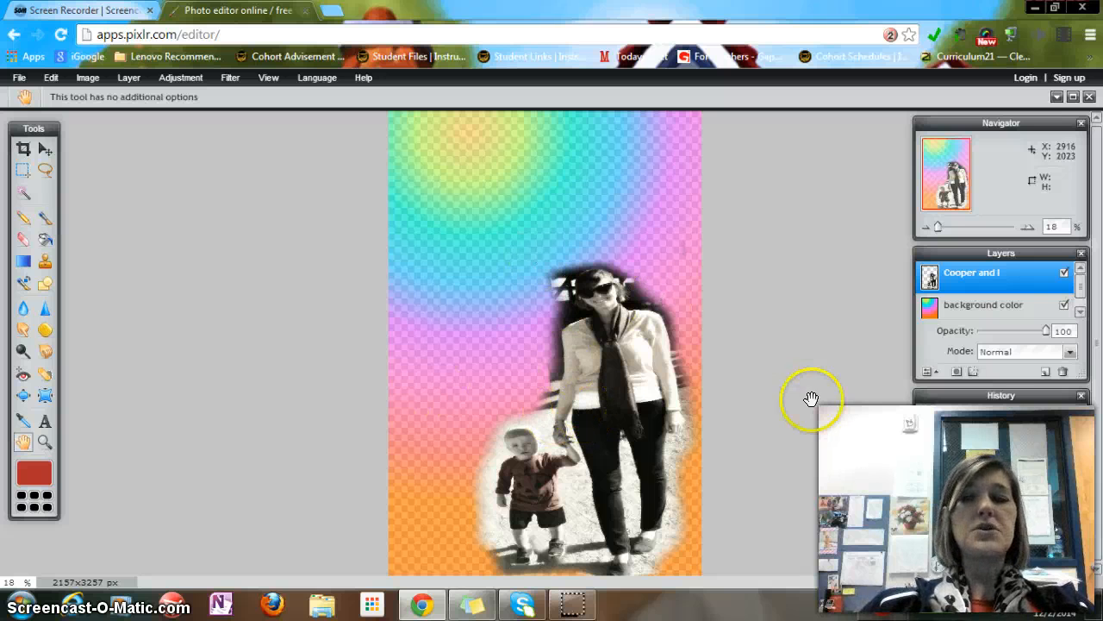
{"action": "left_click", "coordinate": [961, 459]}
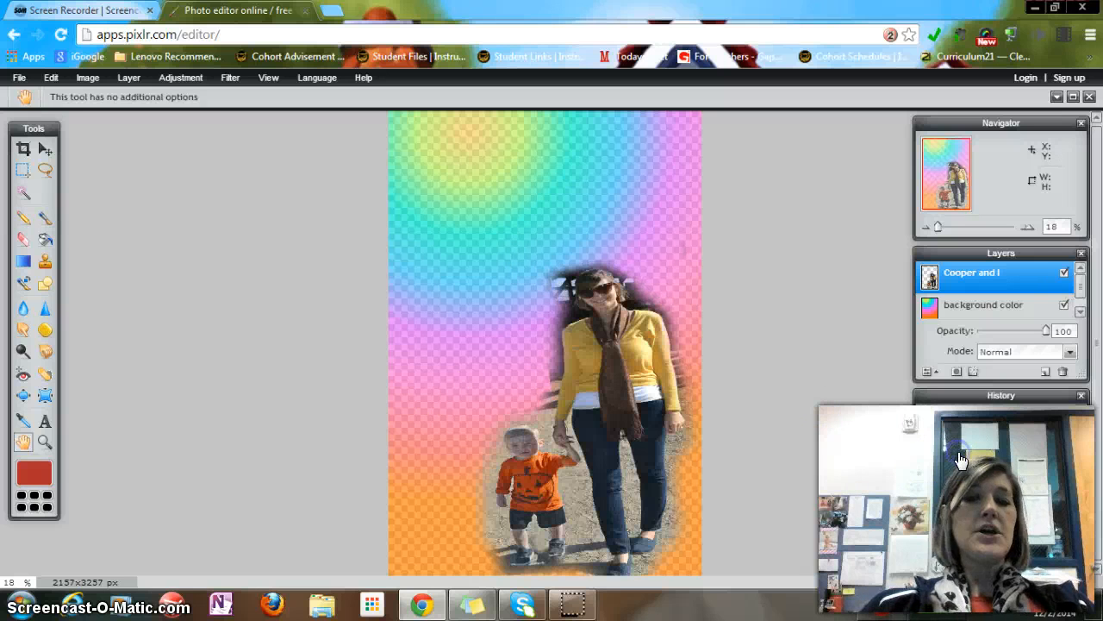
{"action": "left_click", "coordinate": [974, 494]}
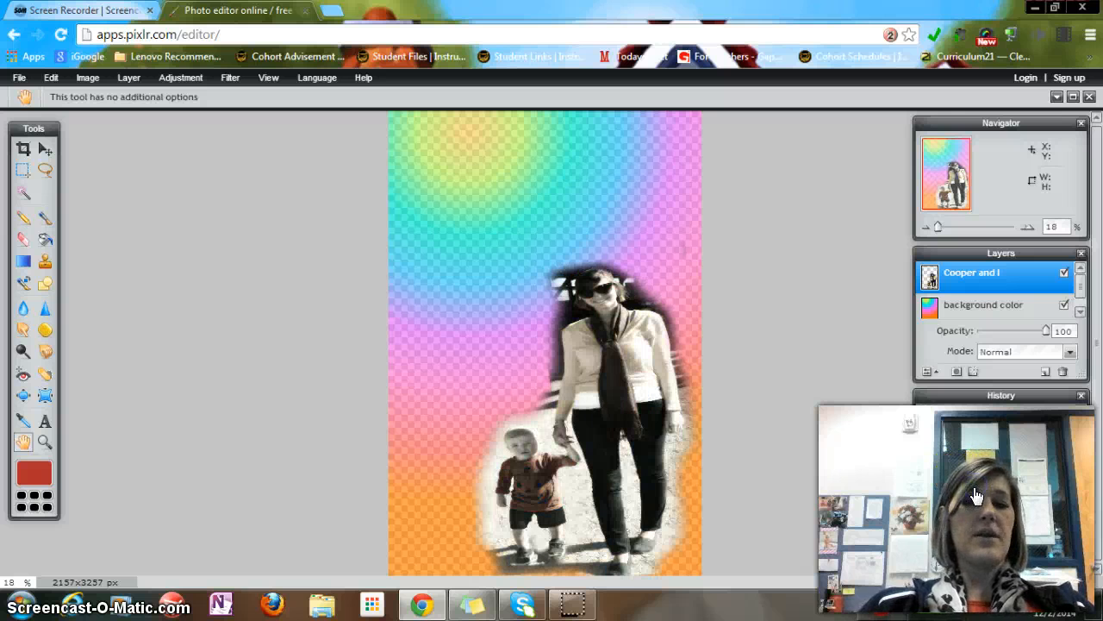
{"action": "left_click", "coordinate": [269, 78]}
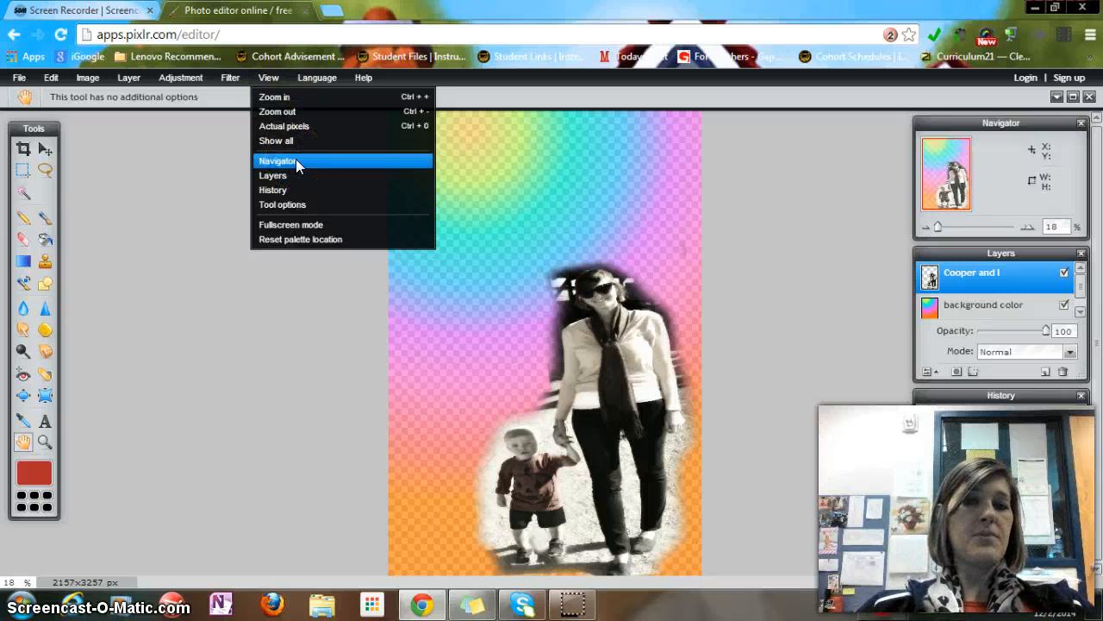
{"action": "left_click", "coordinate": [317, 78]}
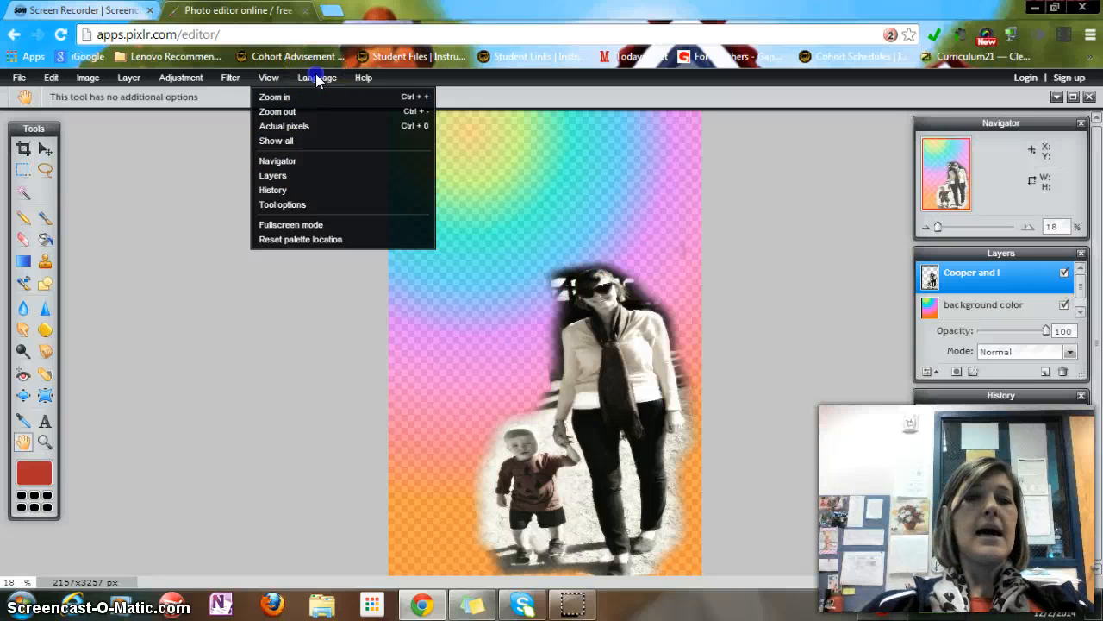
{"action": "left_click", "coordinate": [317, 78]}
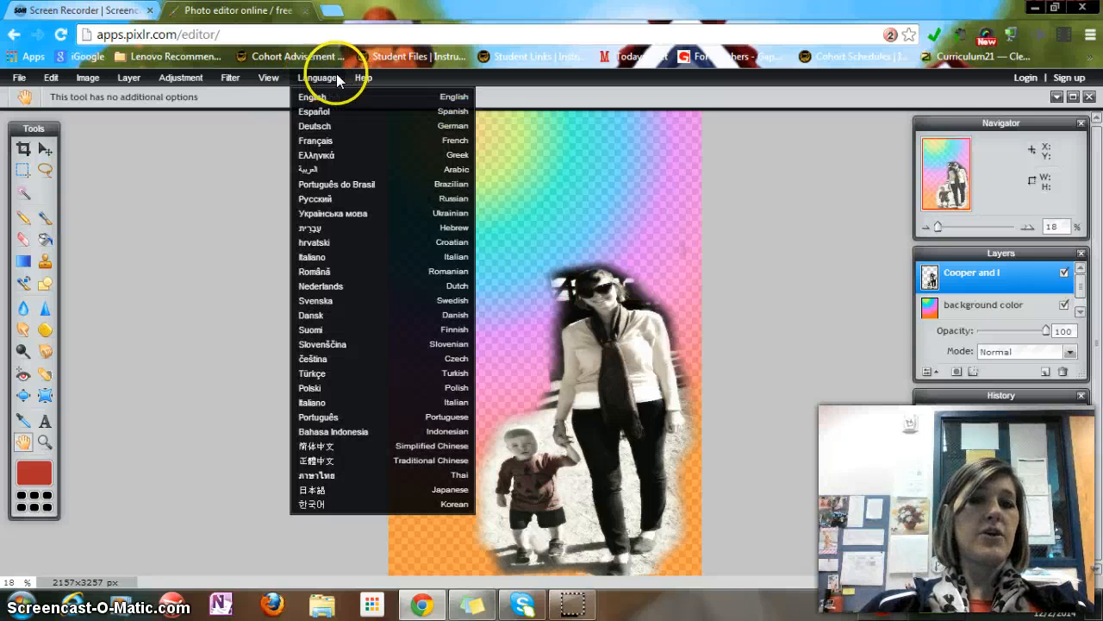
{"action": "left_click", "coordinate": [363, 77]}
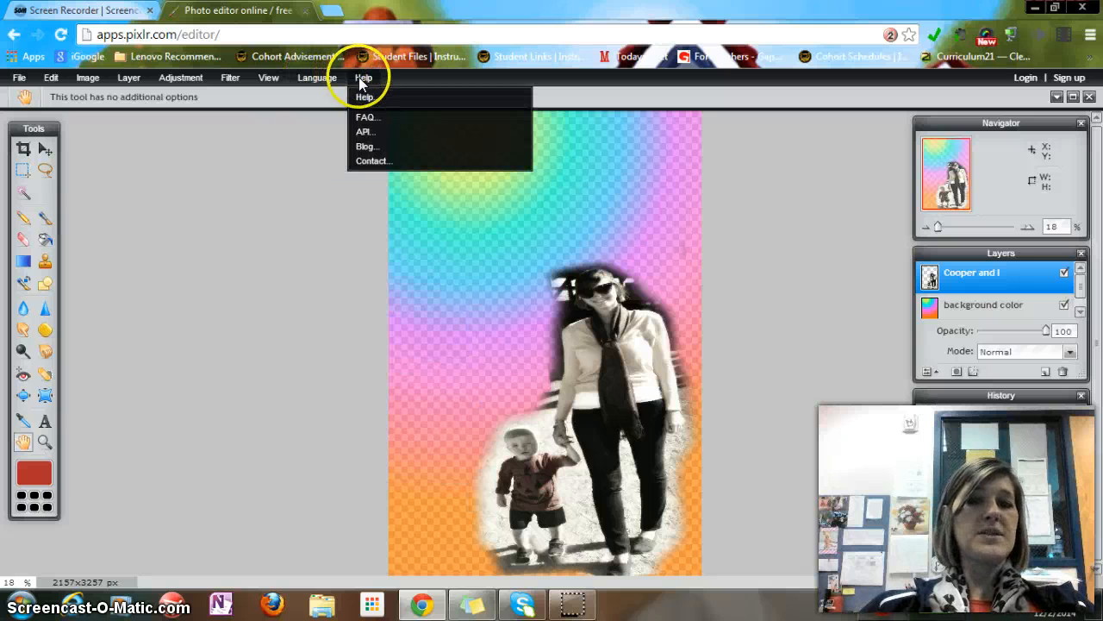
{"action": "left_click", "coordinate": [197, 270]}
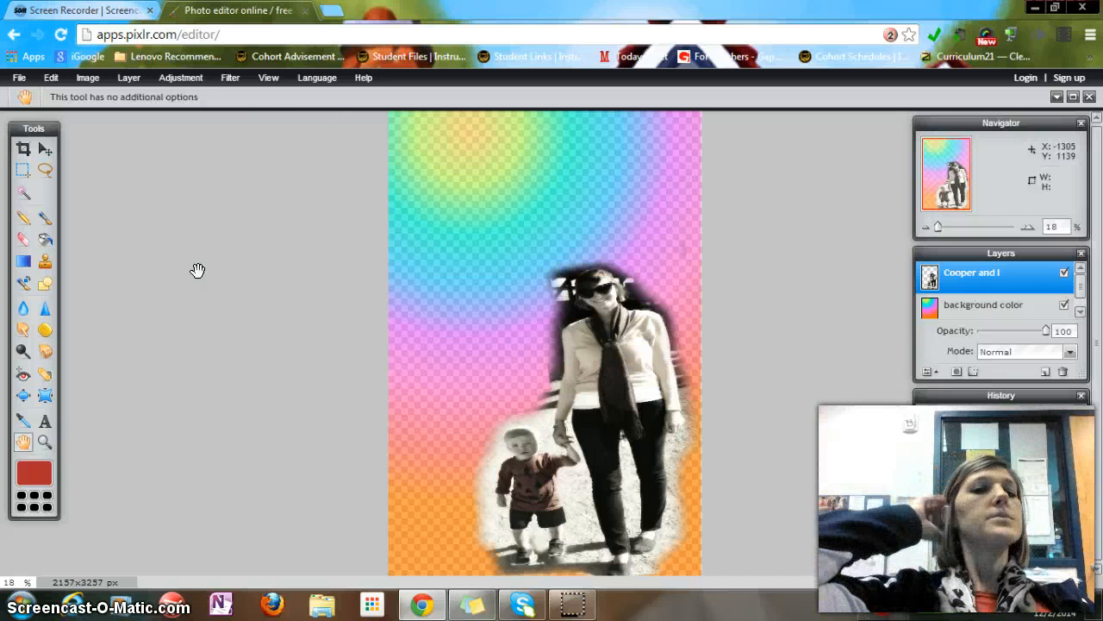